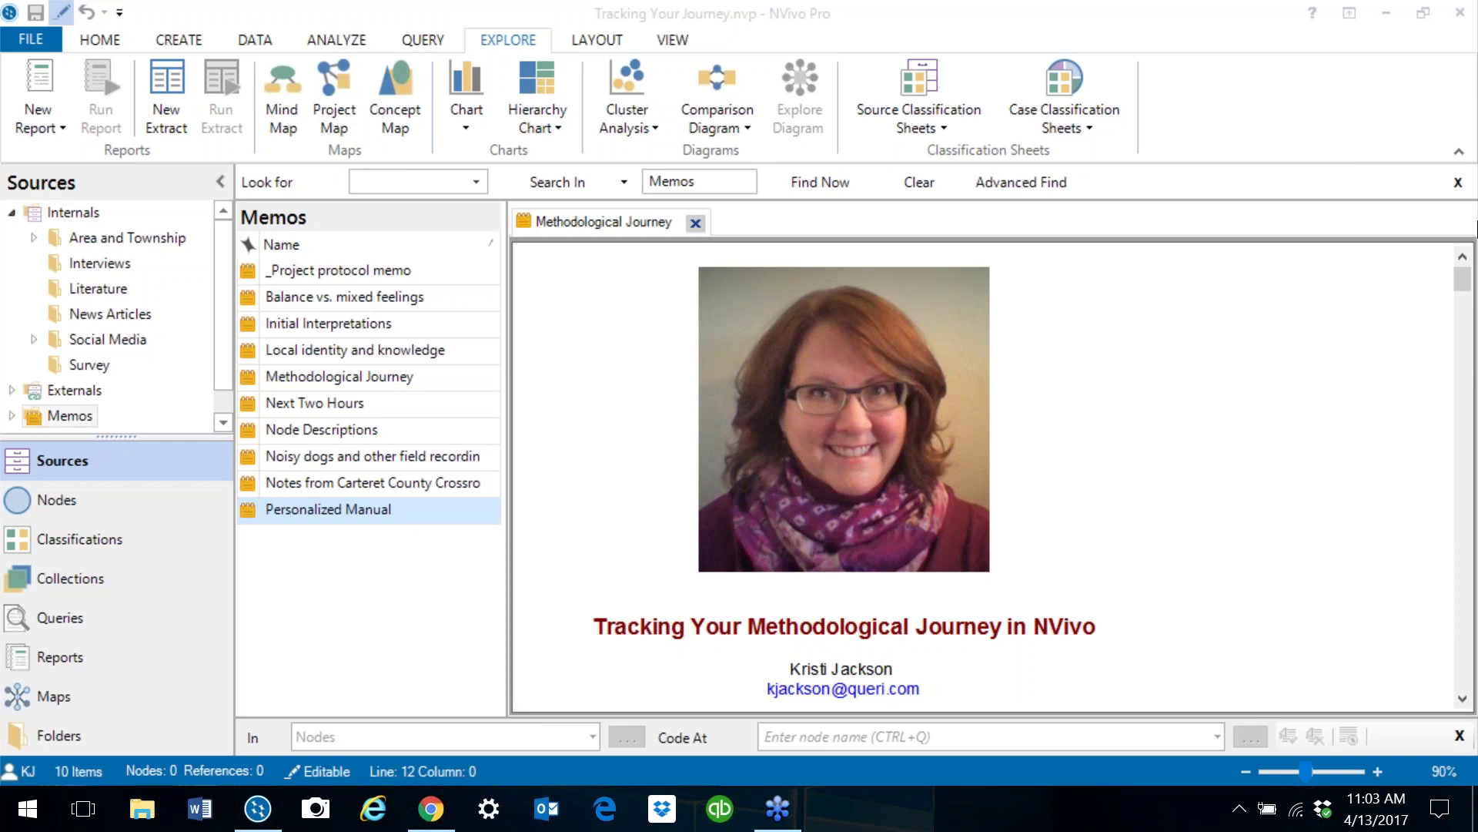
Step: Read through the Methodological Journey memo down to the section on making project copies at key junctures
click(1182, 323)
key(Page_Down)
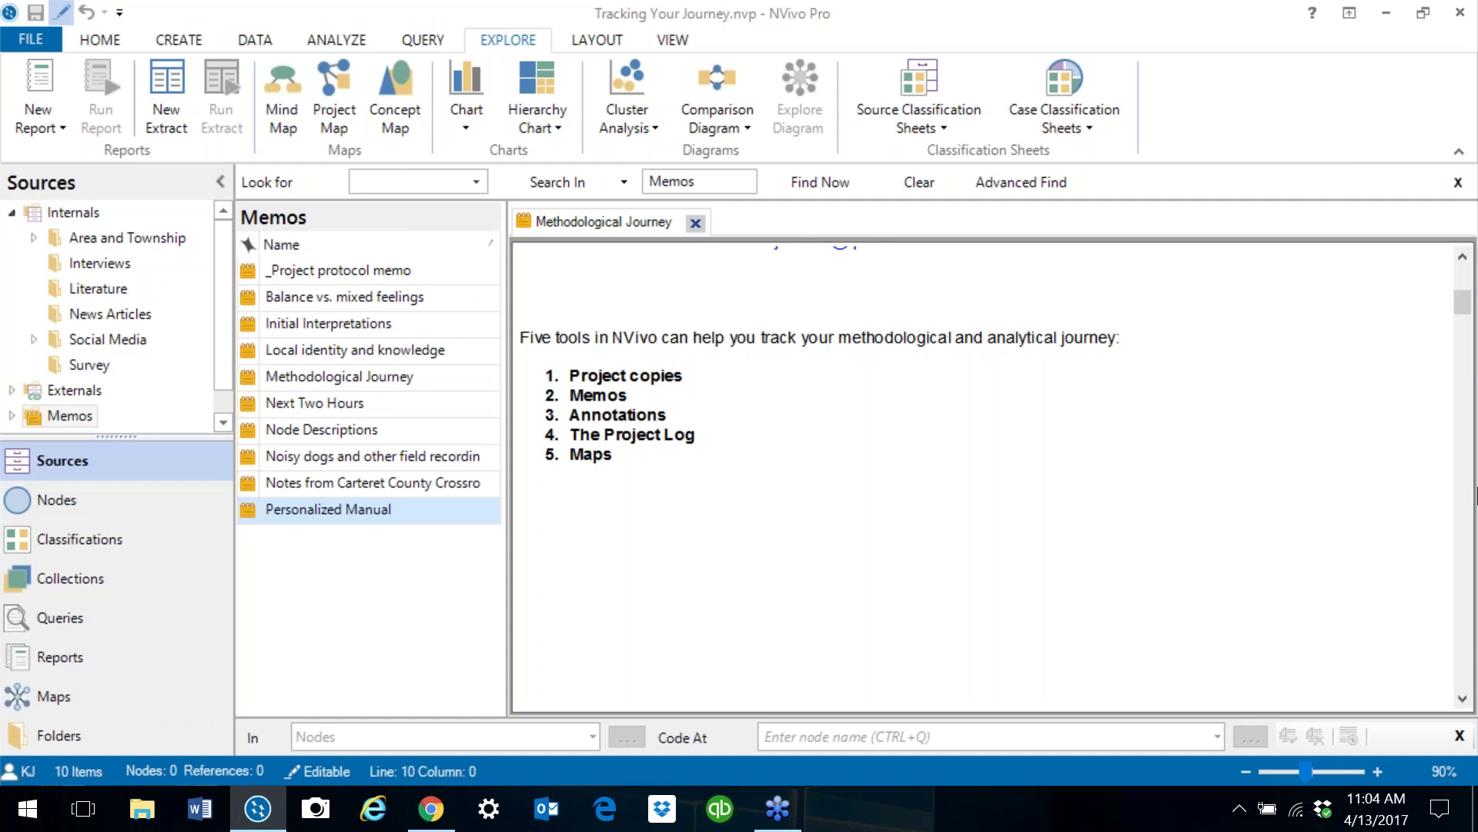
key(Page_Down)
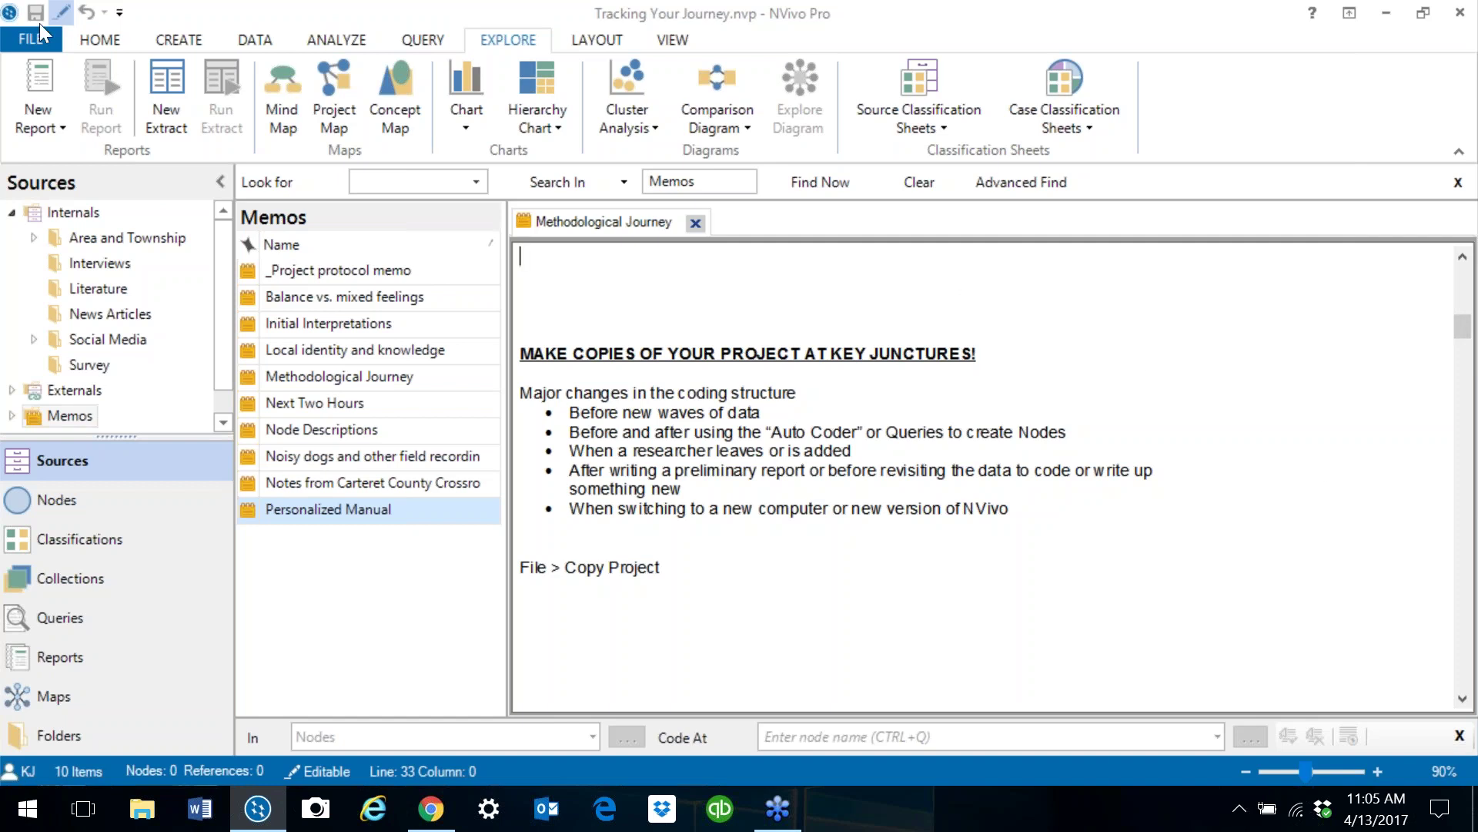
Step: Copy the project as an NVivo 11 for Windows project named "Tracking your Journey 2017-04-13" in the PROJECT BACKUPS folder
click(20, 39)
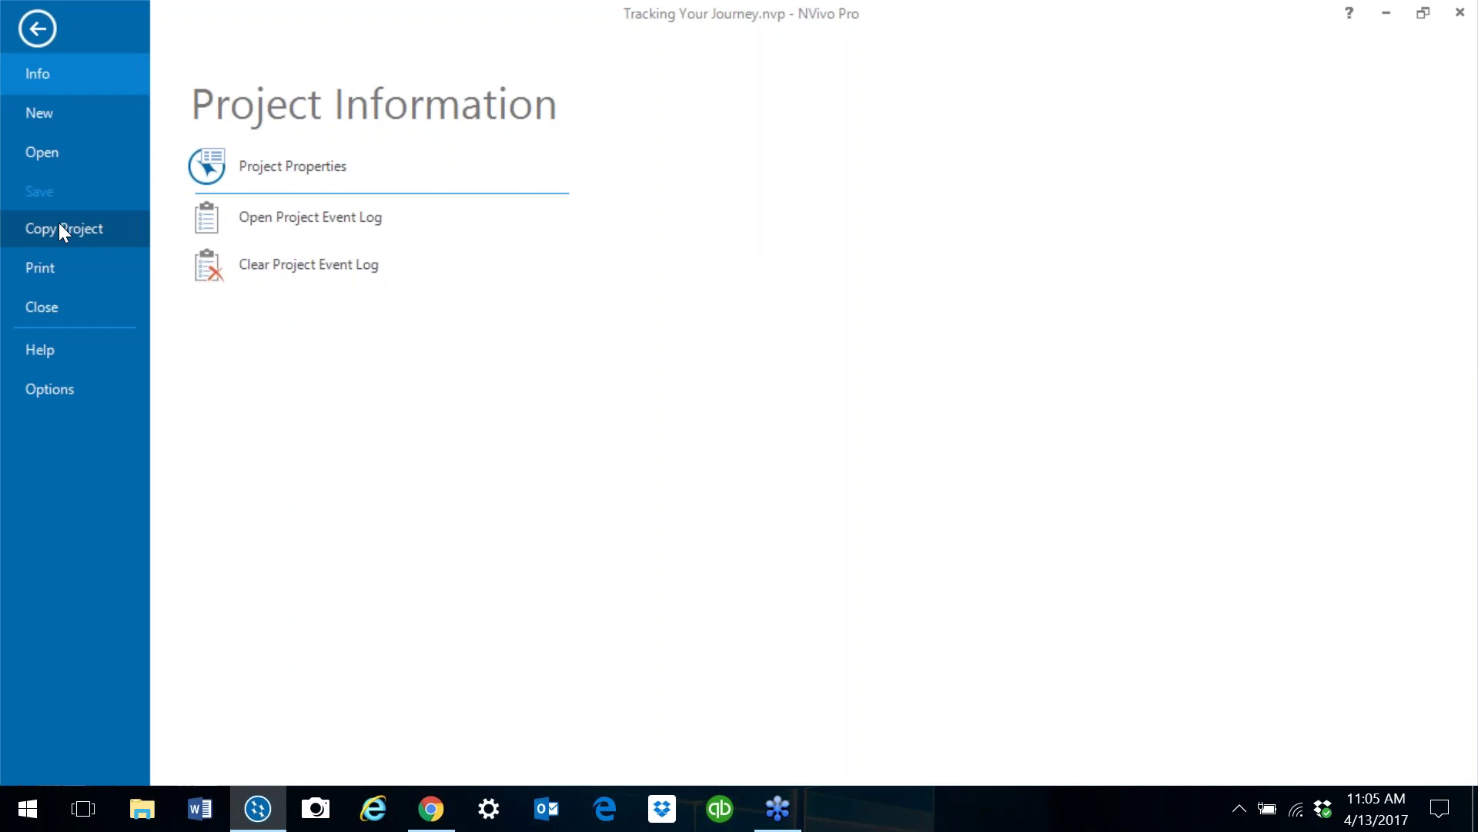
click(60, 227)
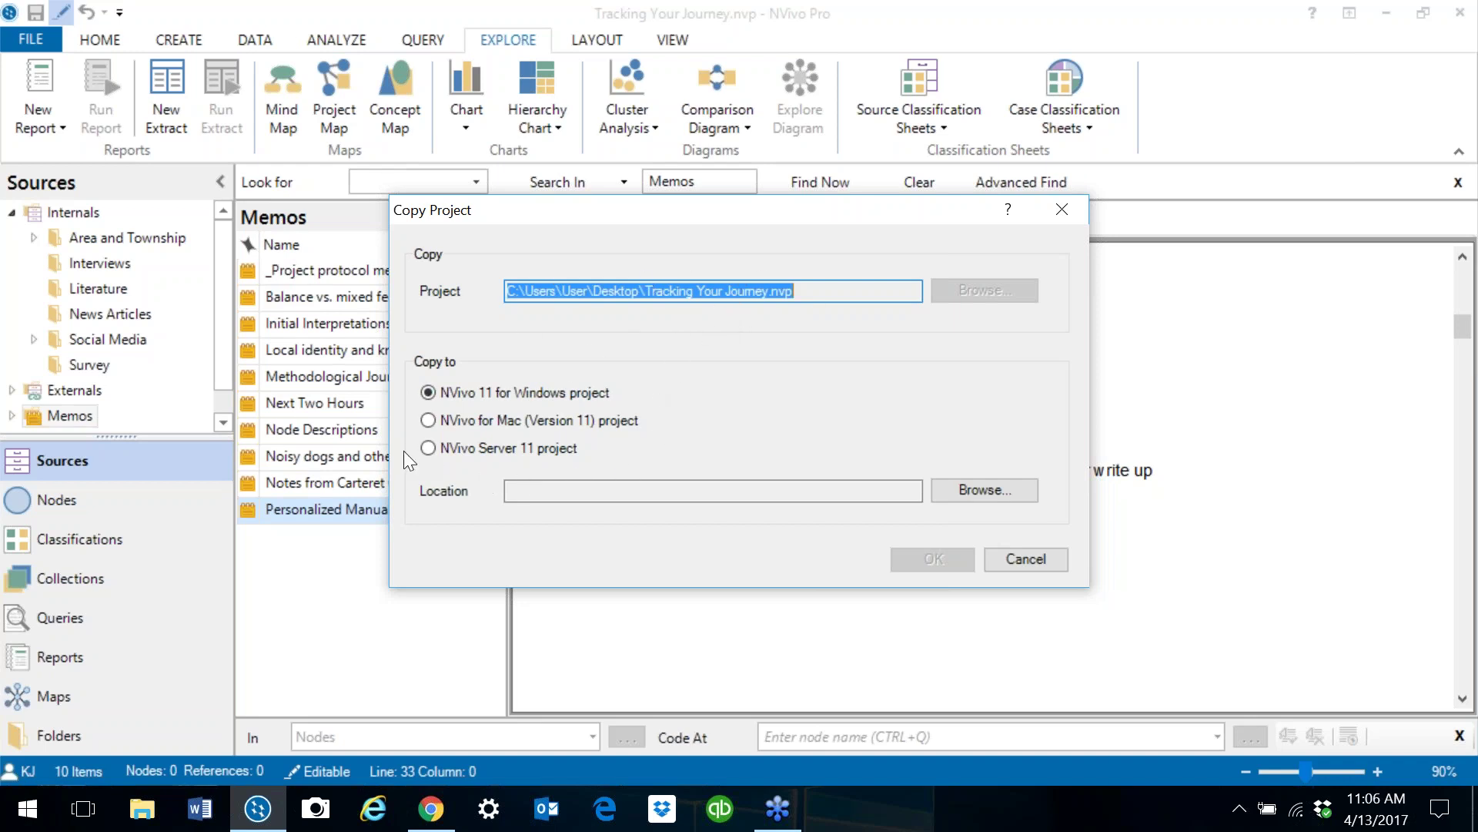
click(978, 492)
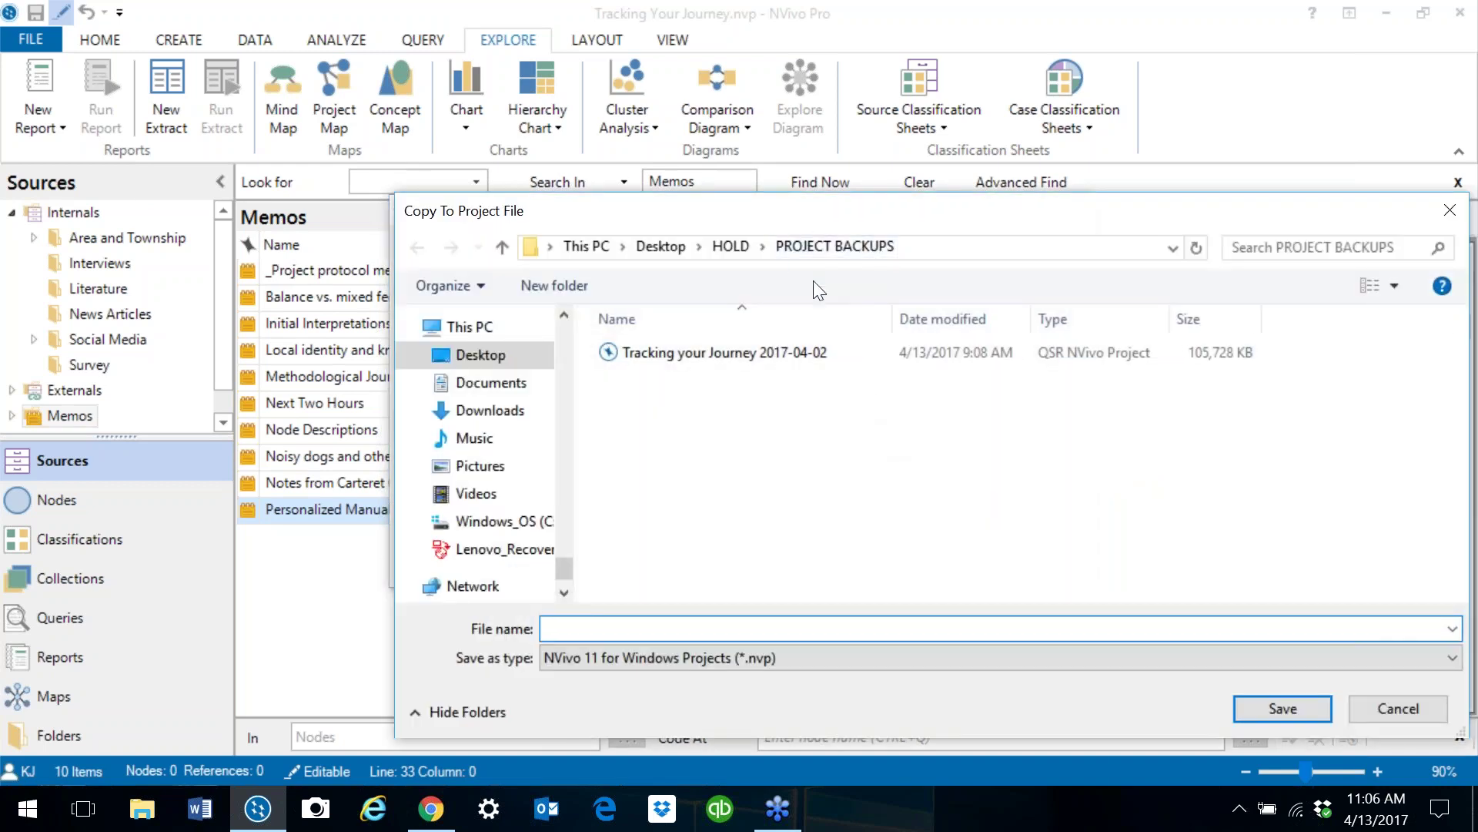
click(756, 357)
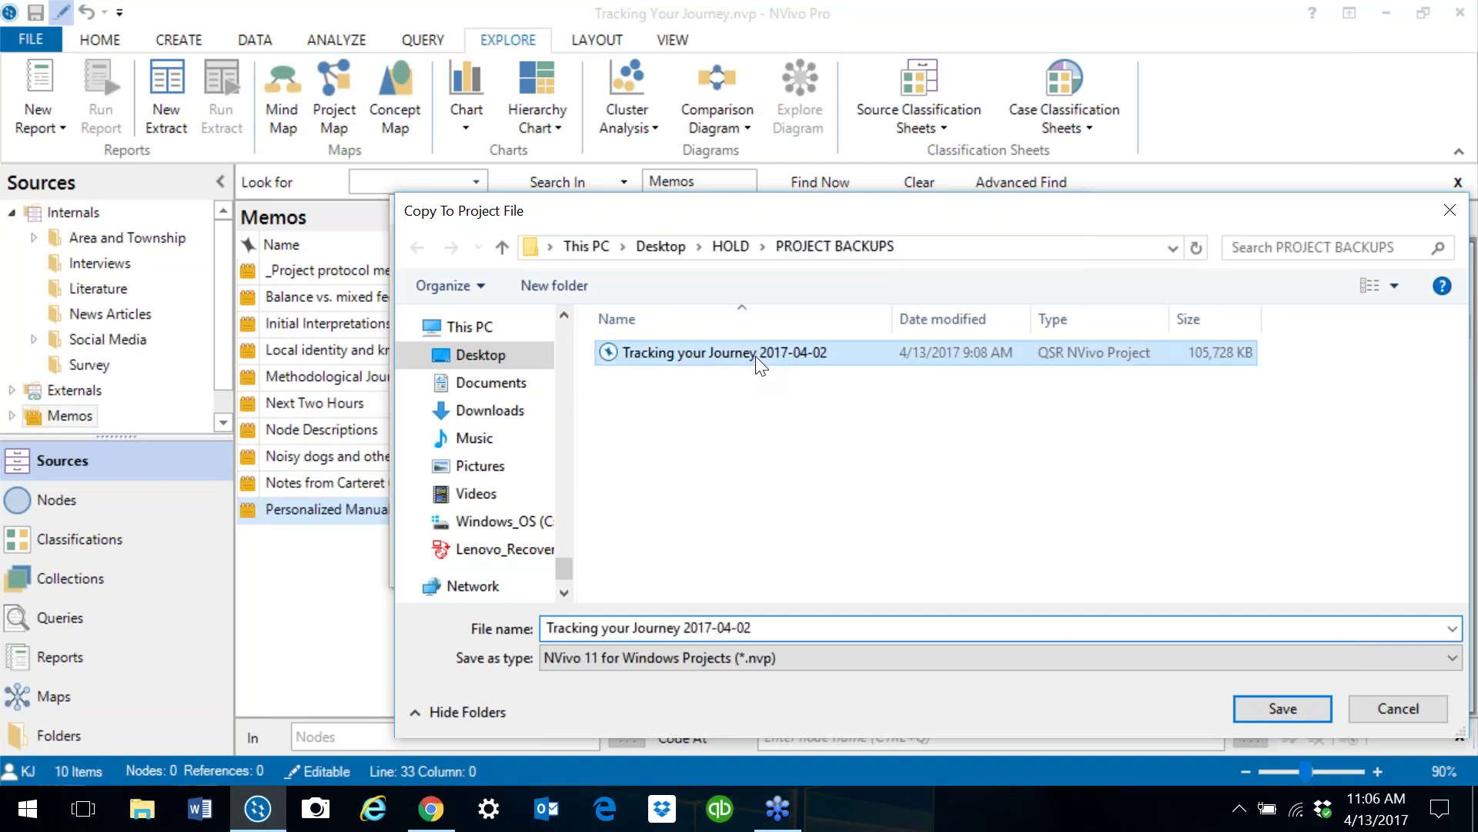
click(792, 624)
click(793, 625)
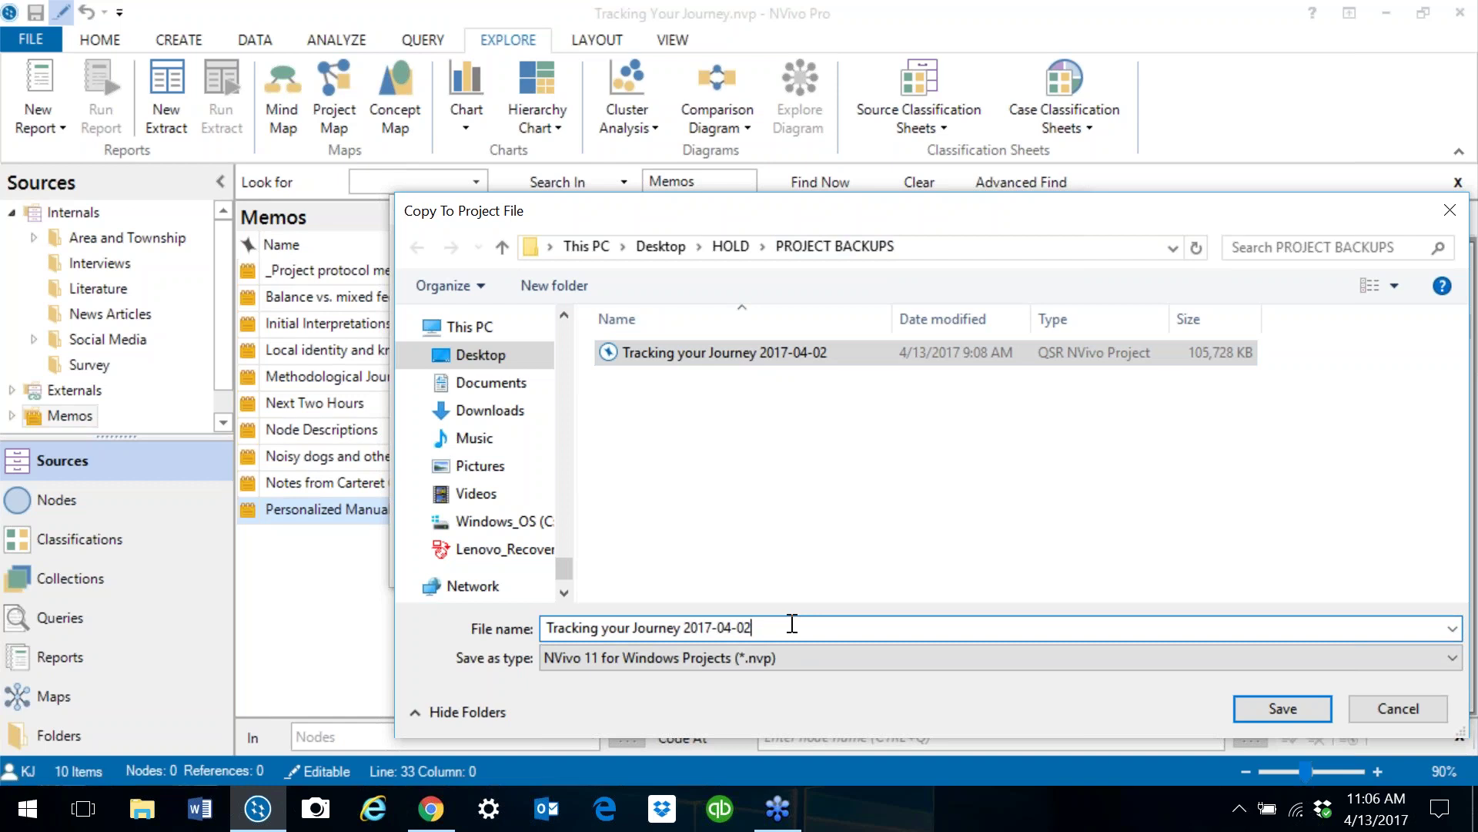
key(BackSpace)
key(BackSpace)
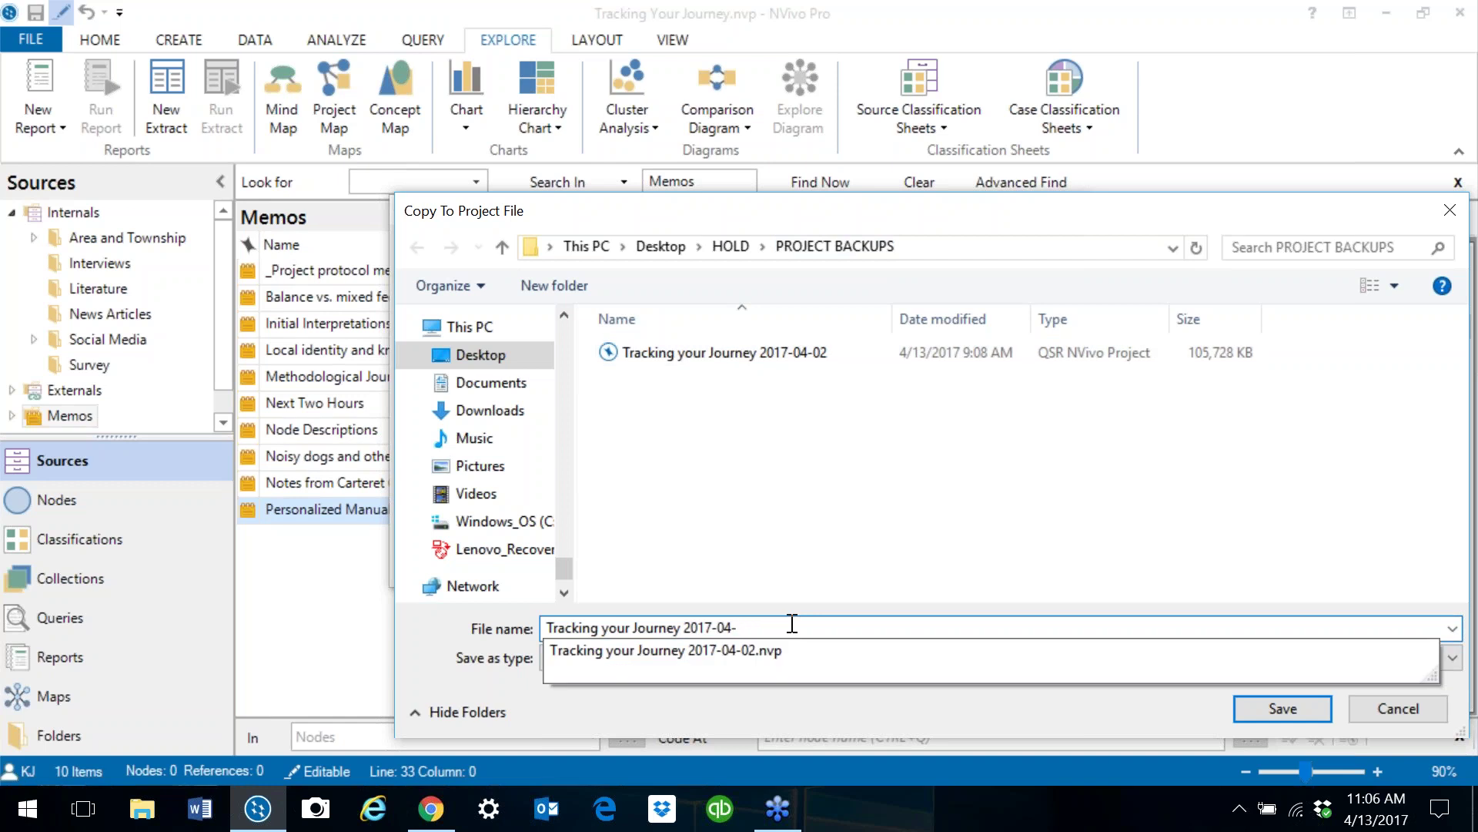
text(13)
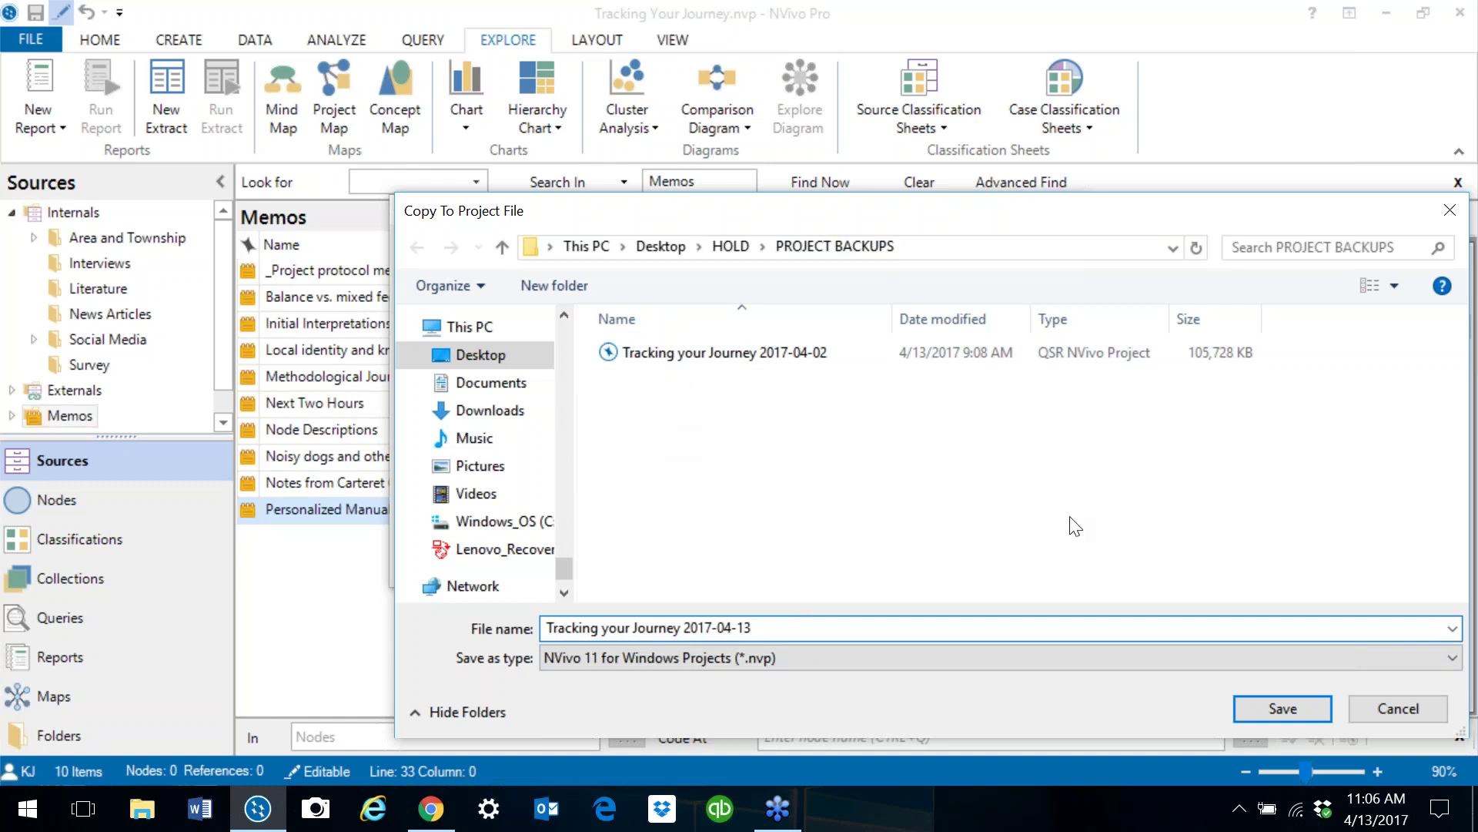
click(1285, 708)
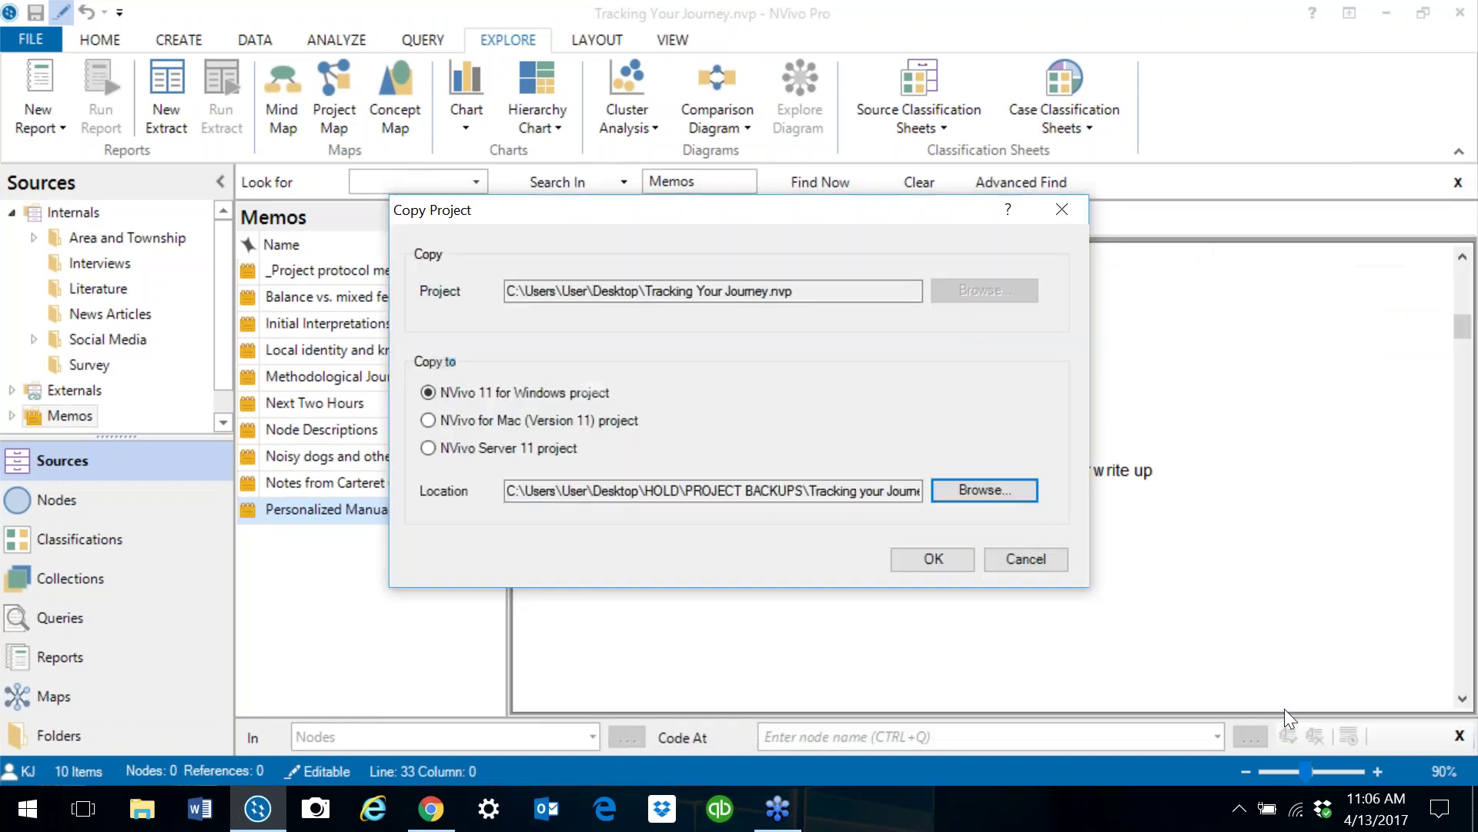
click(931, 559)
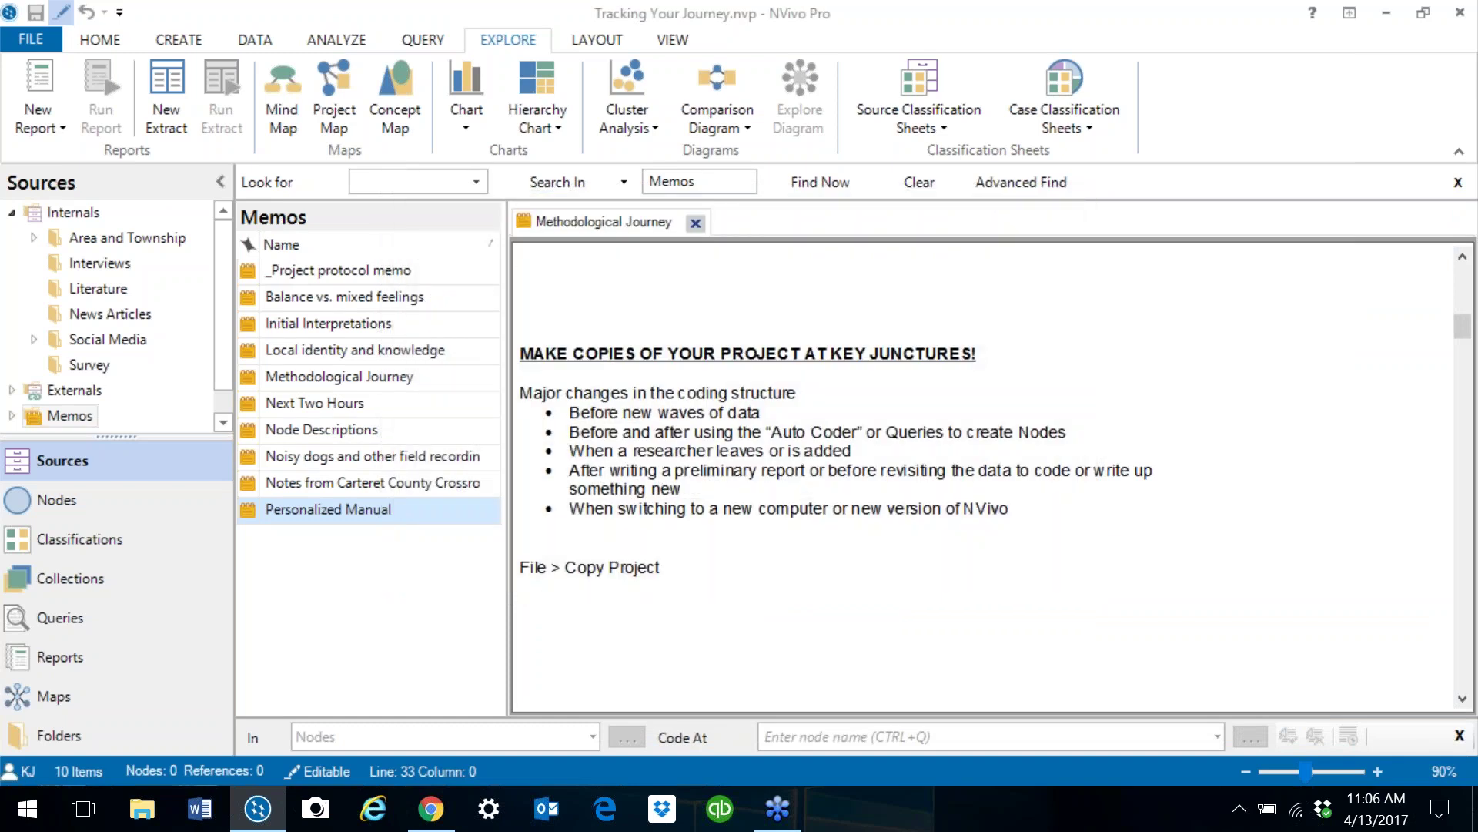
Step: Create a memo named "test memo" containing the text "asdfsafsadf" and close it
key(Page_Down)
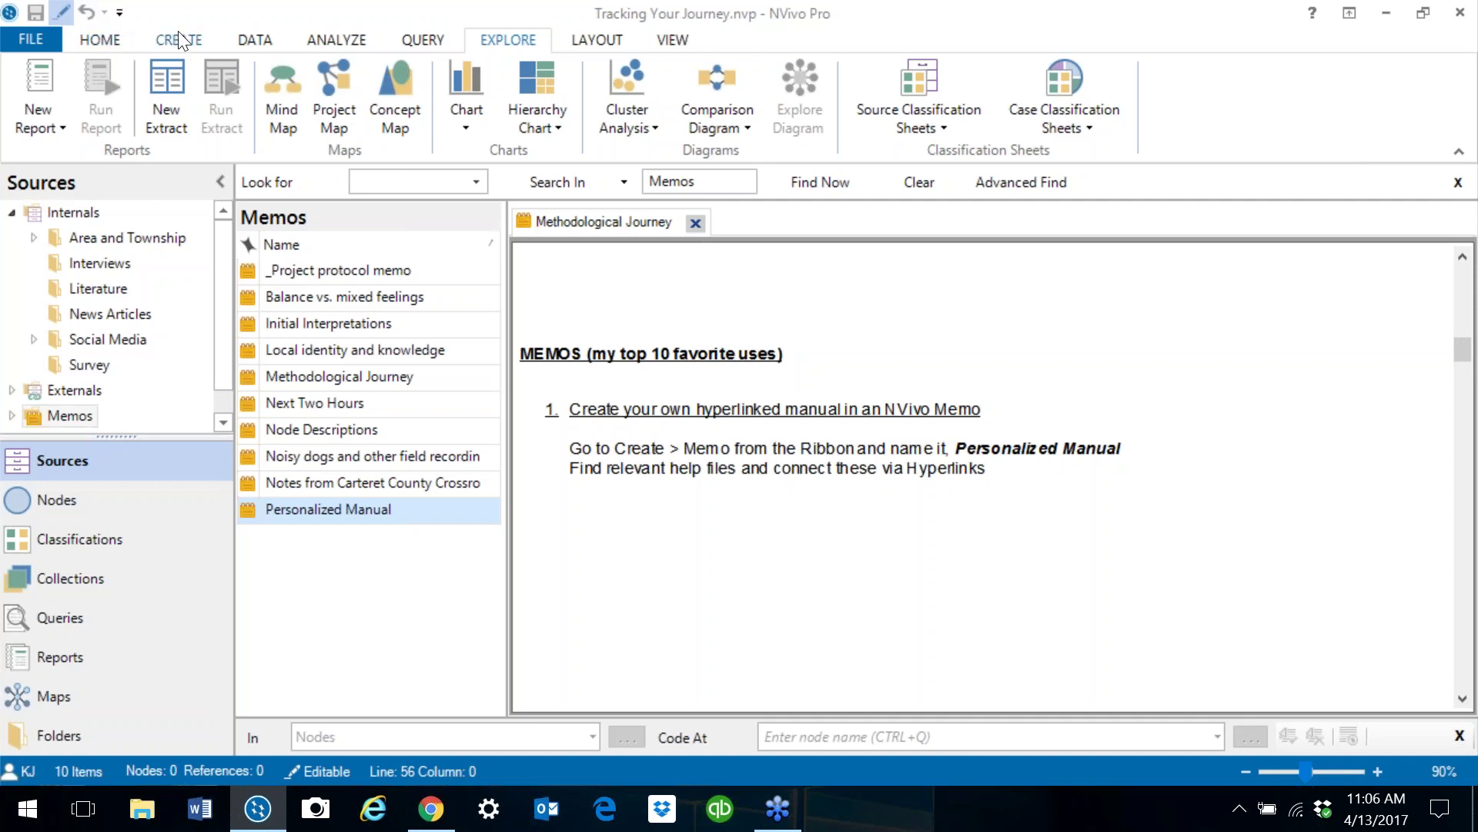
click(114, 43)
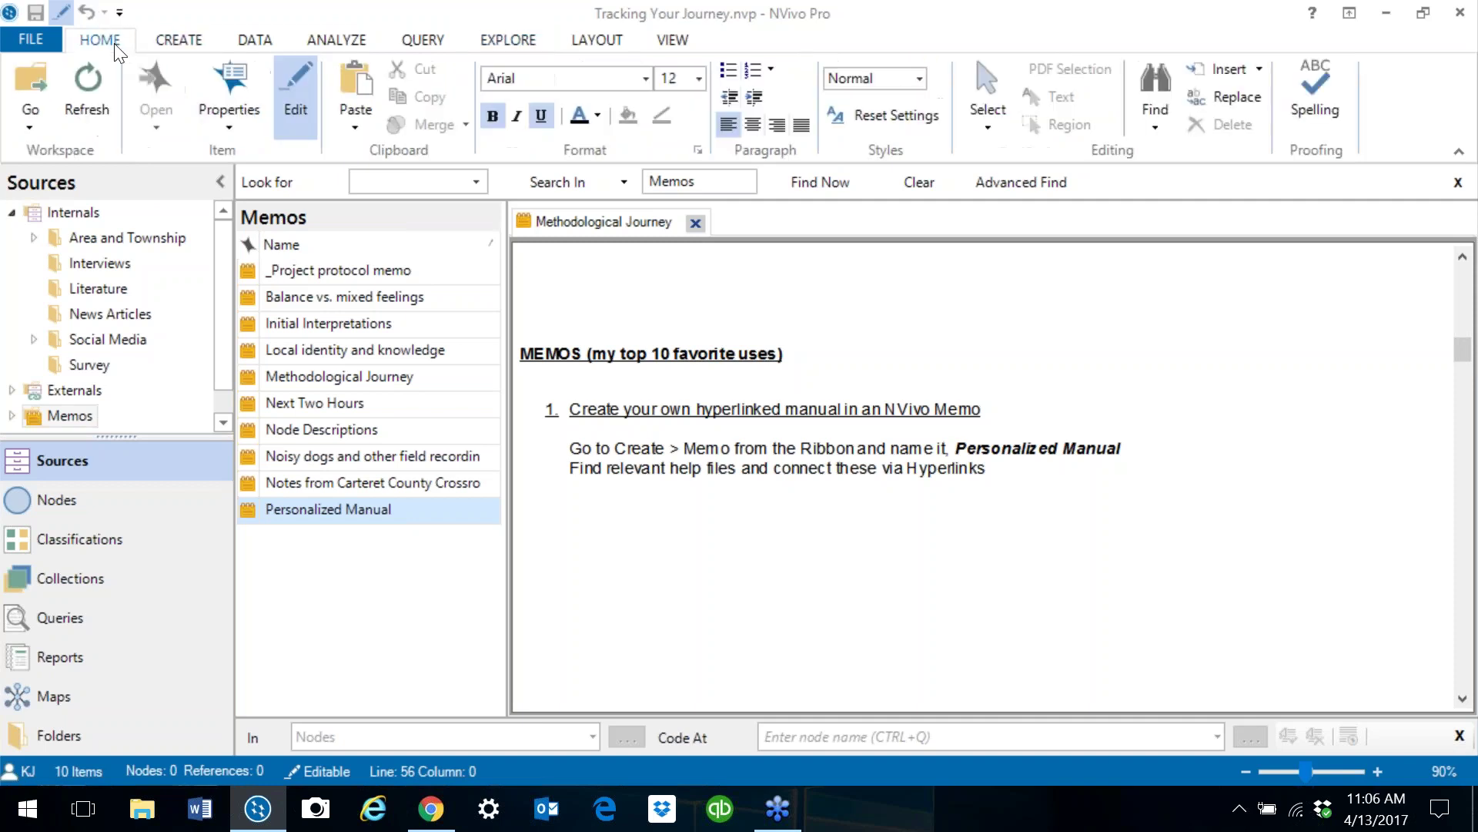
click(161, 32)
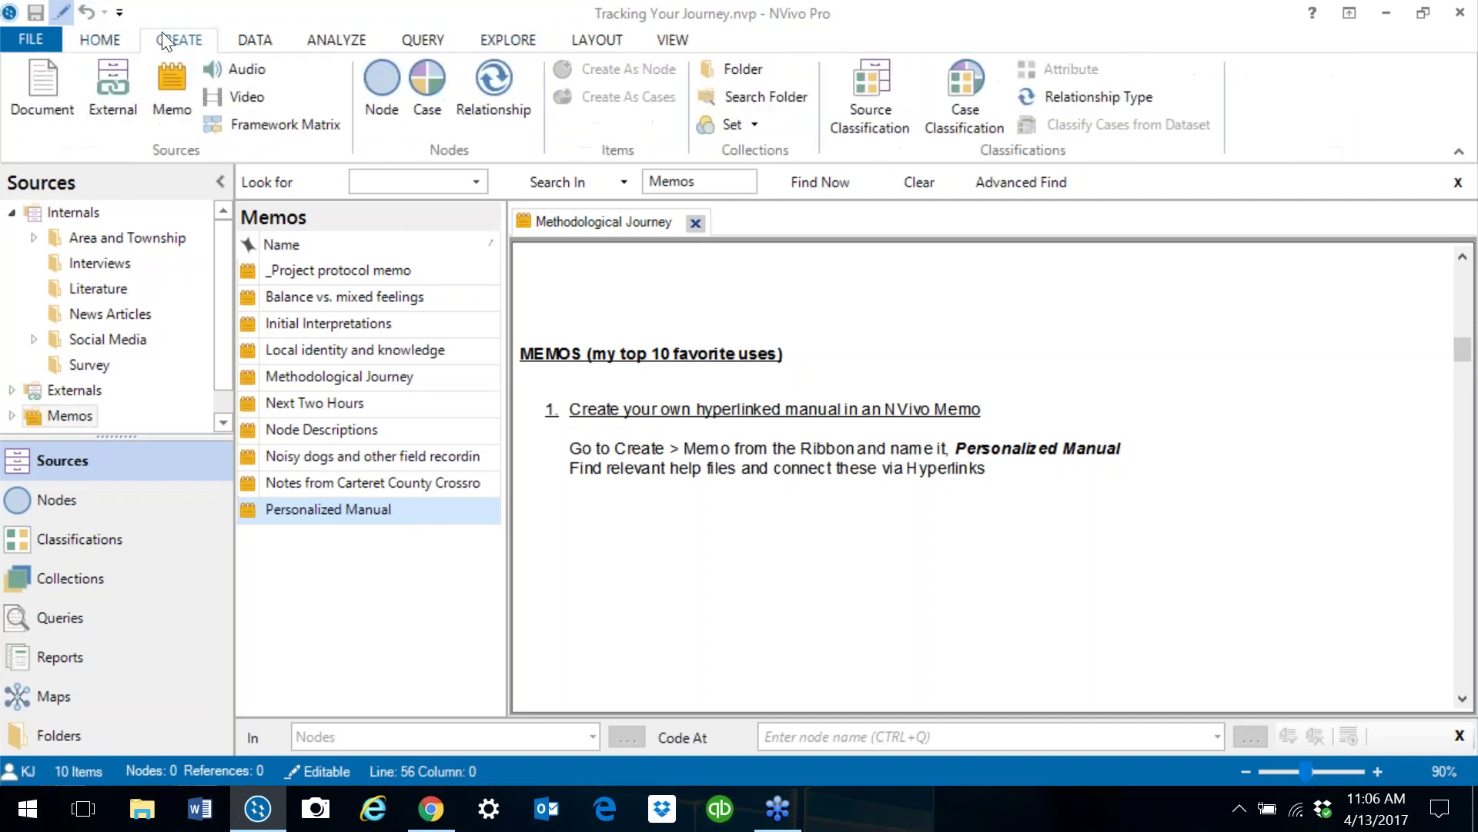
click(178, 85)
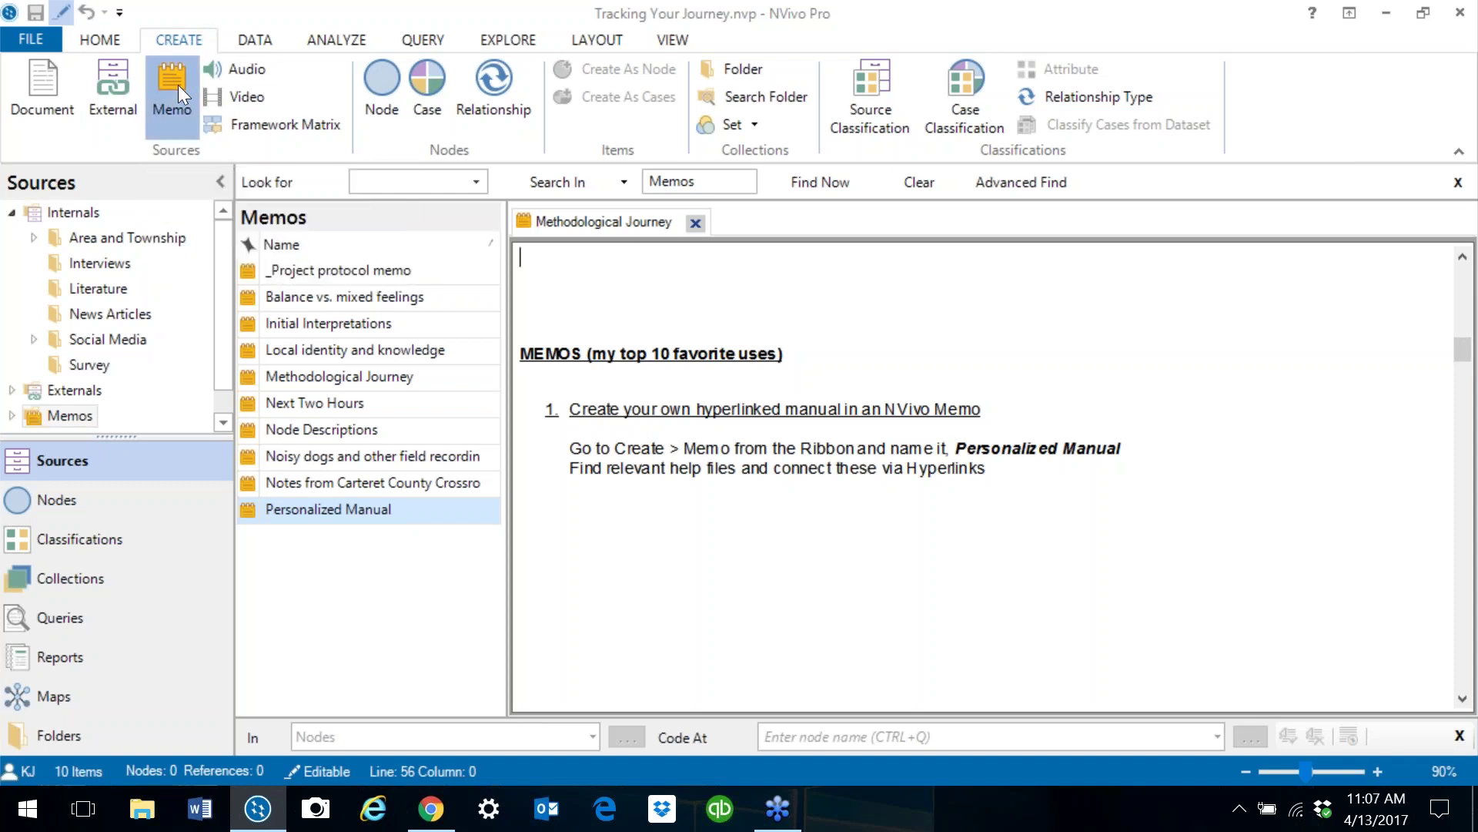
text(te)
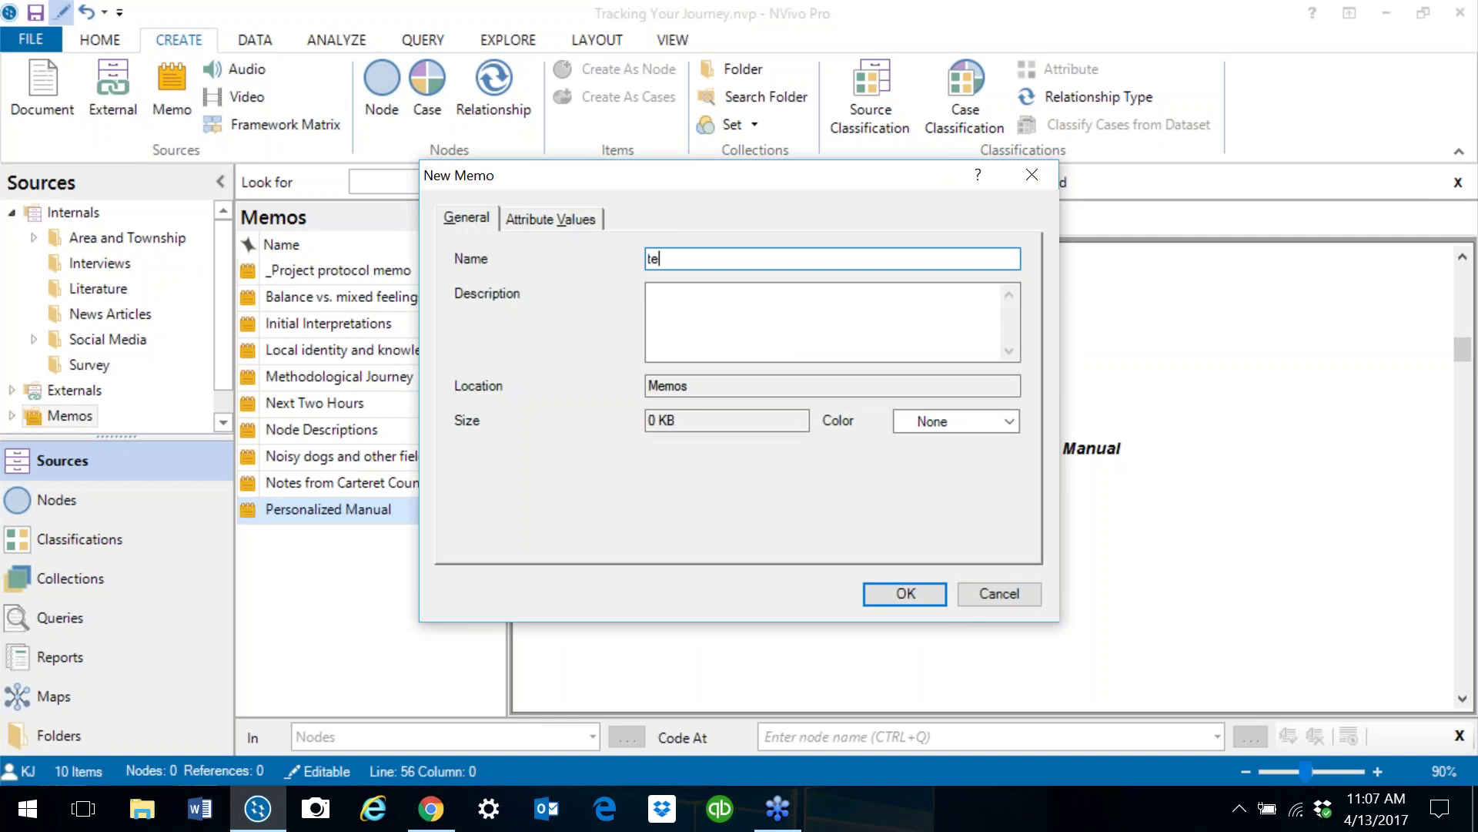
text(st memo)
key(Return)
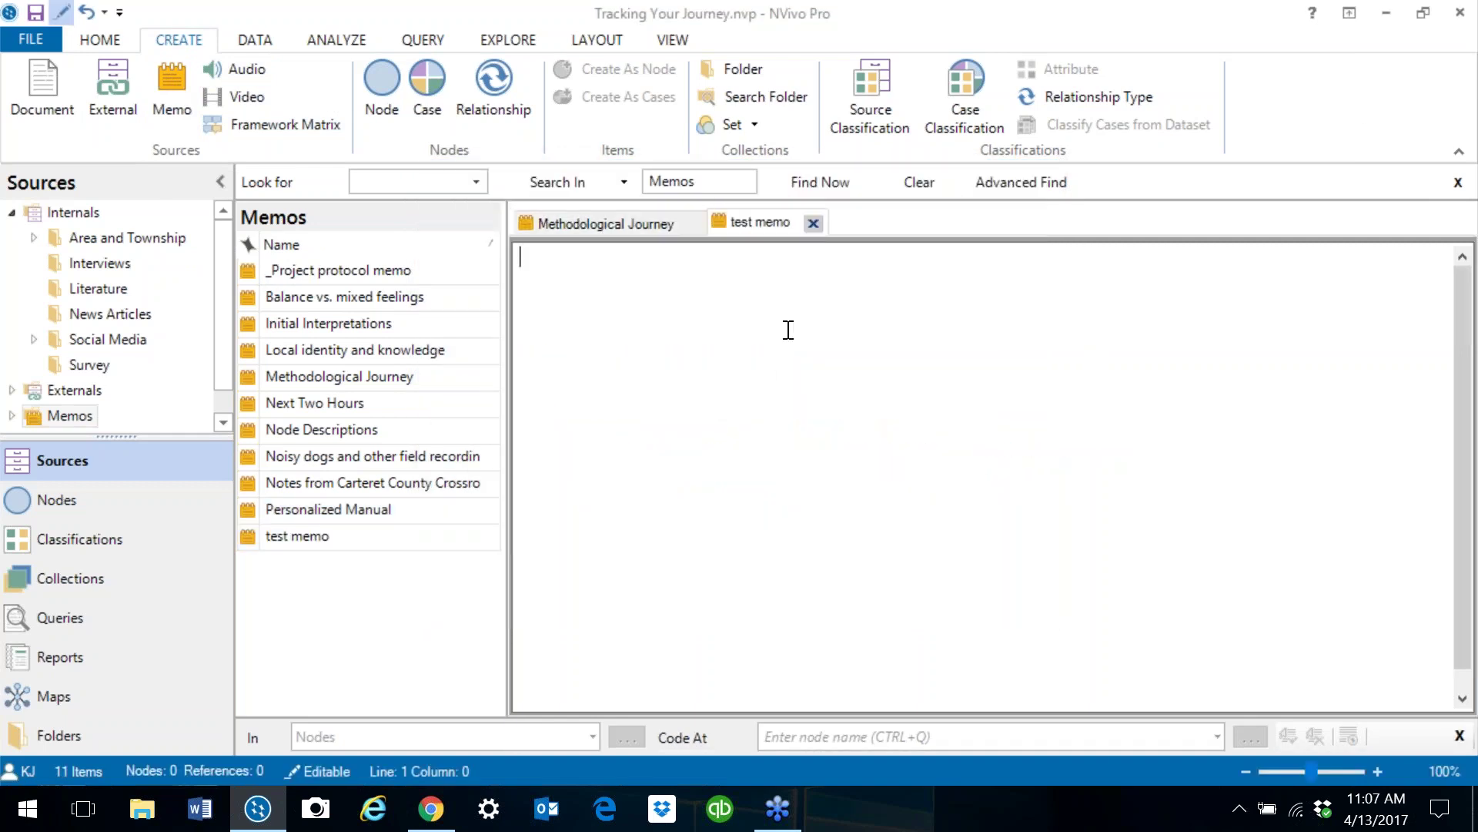
text(asdfsafsadf)
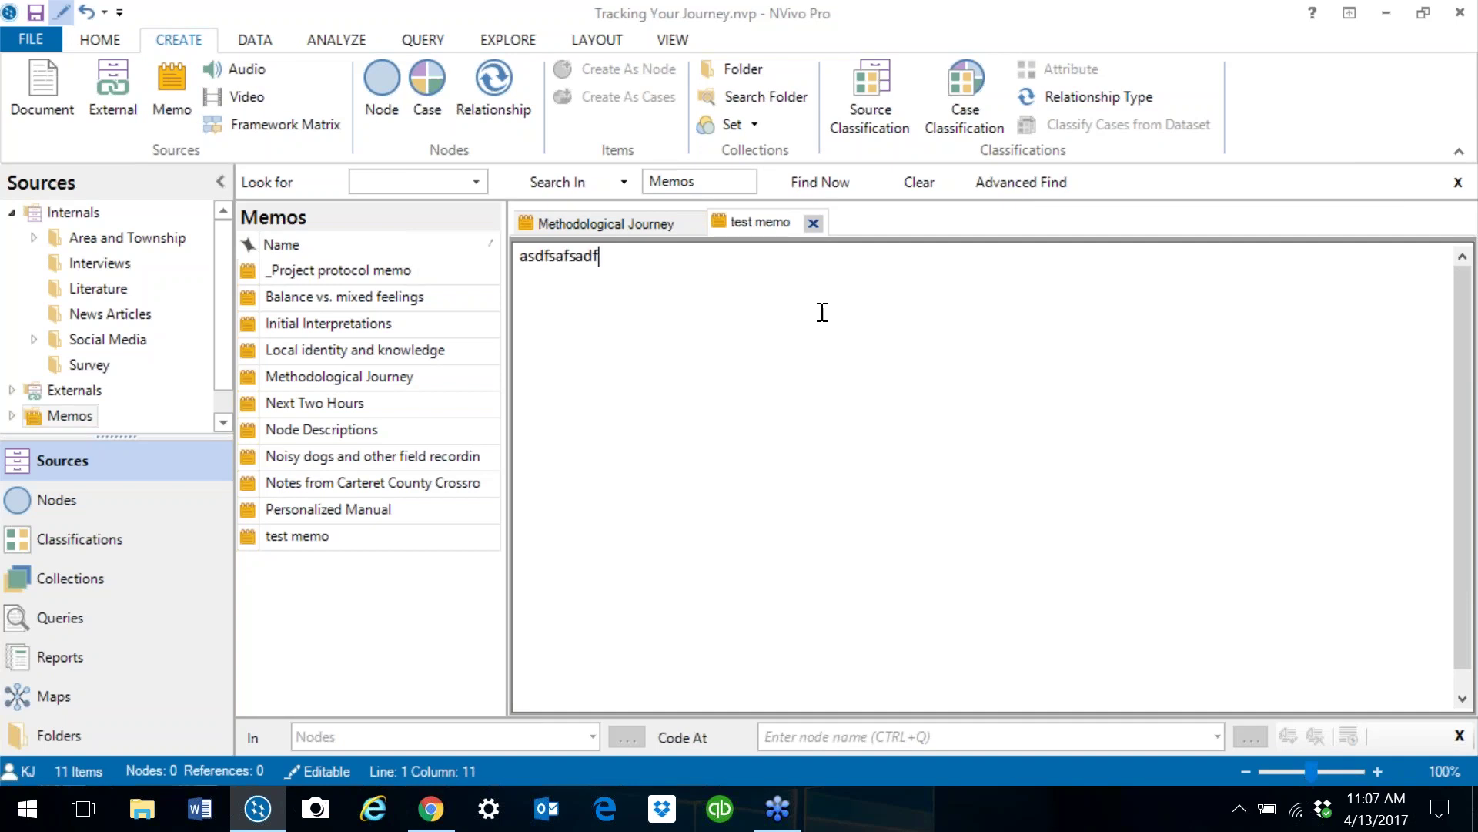
click(813, 225)
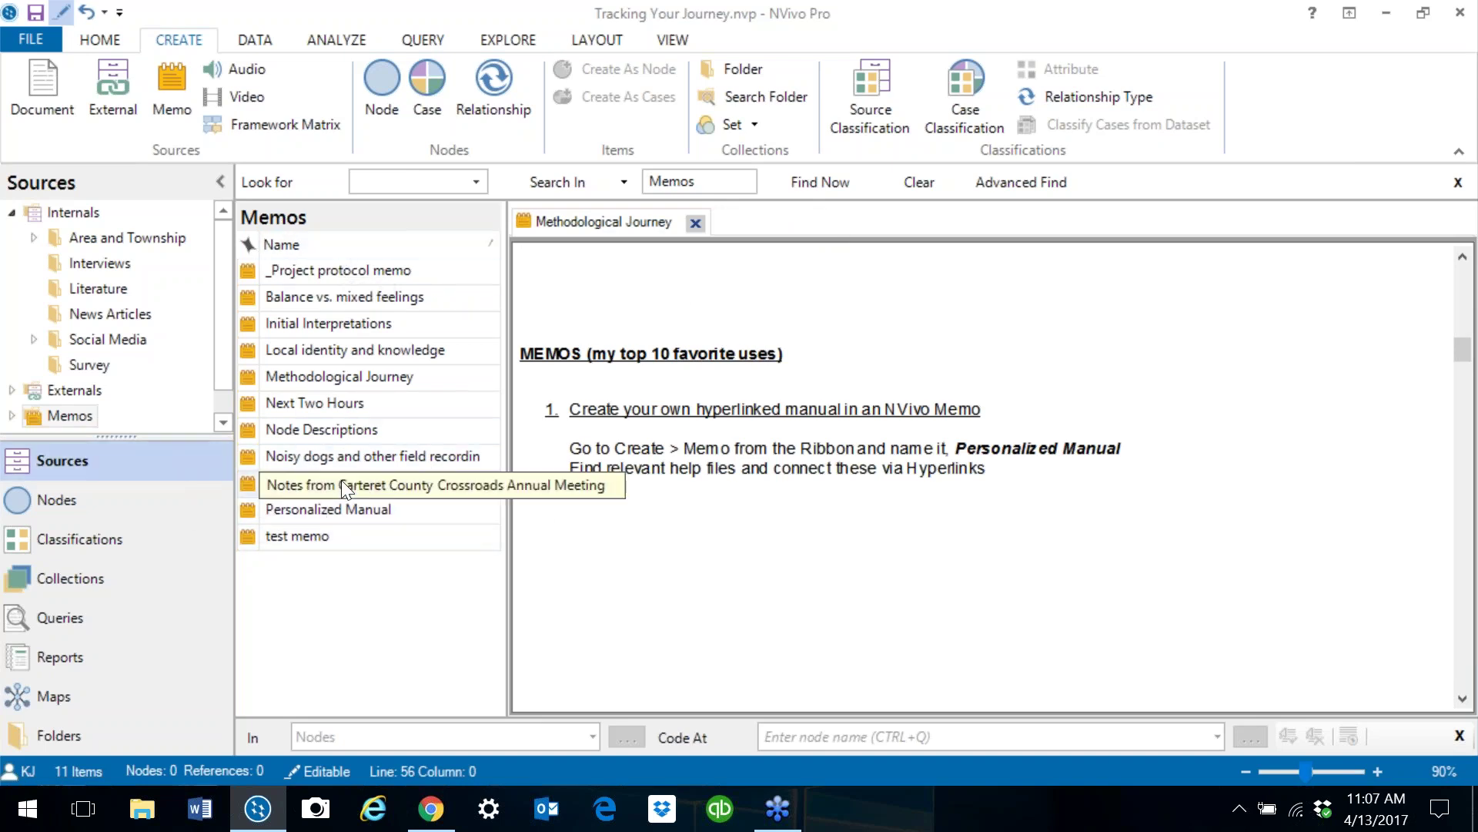
Step: Open the Personalized Manual memo and make it editable
click(362, 515)
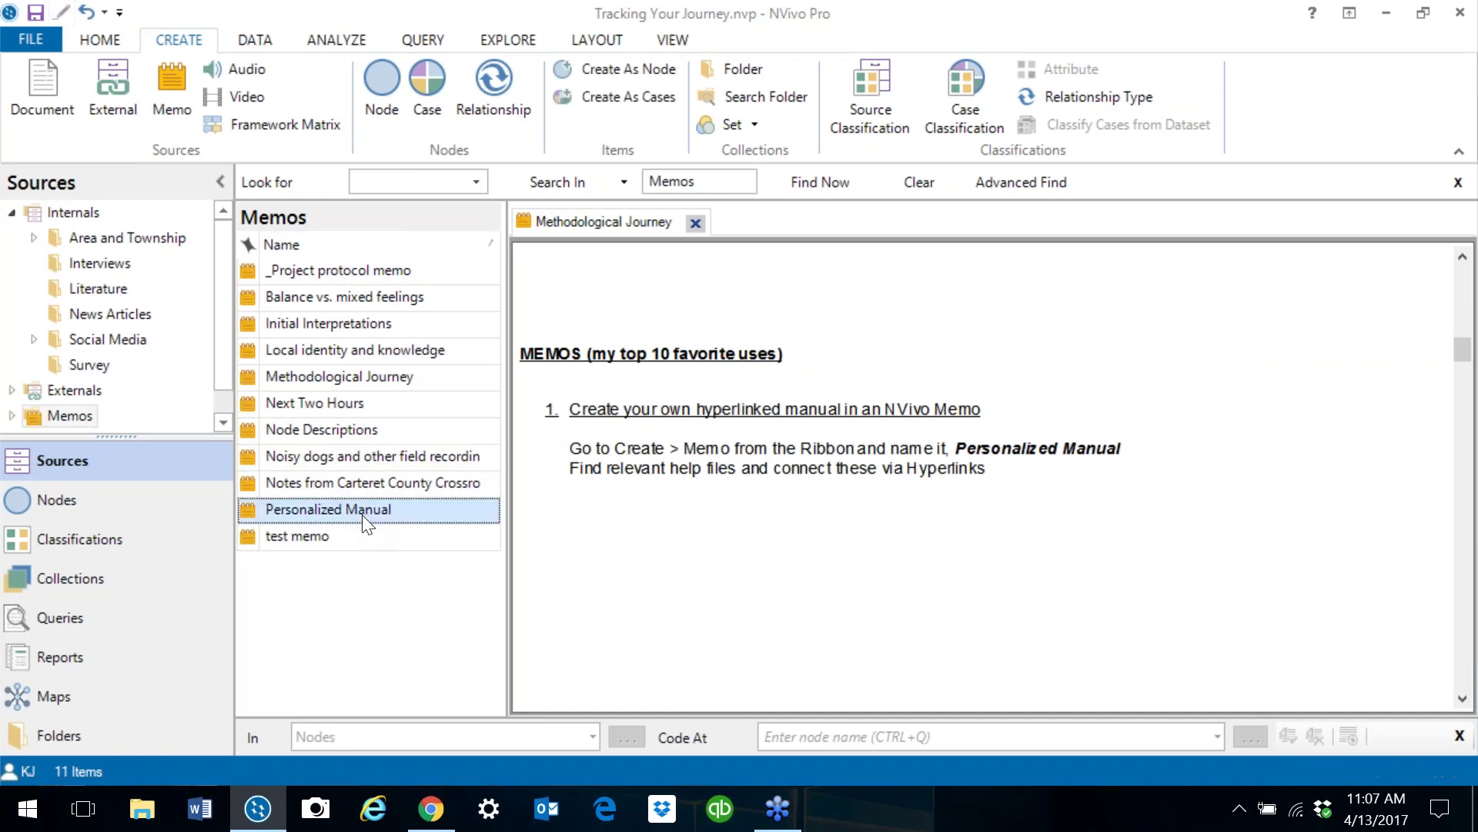
double_click(362, 515)
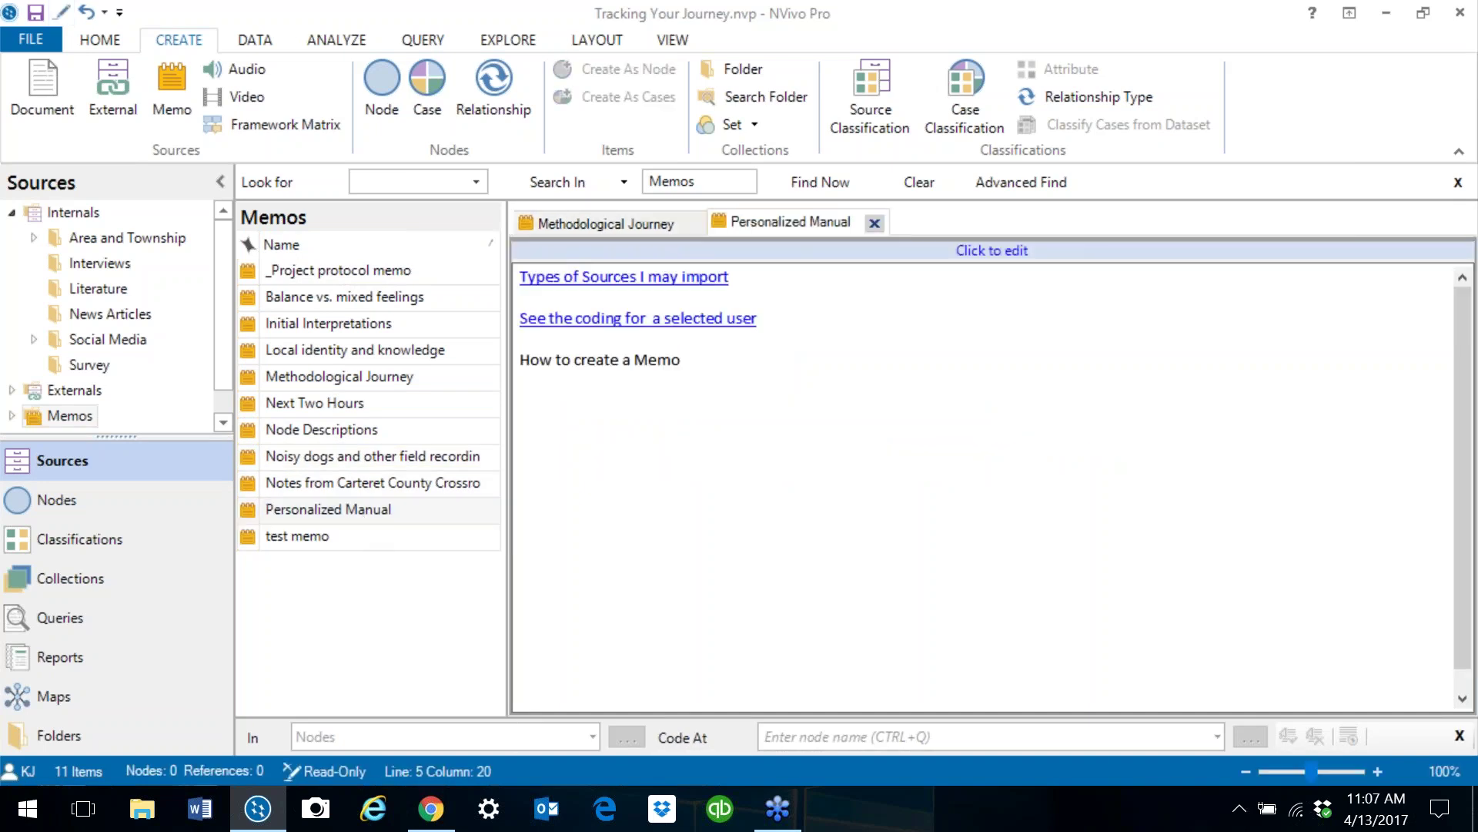
click(999, 254)
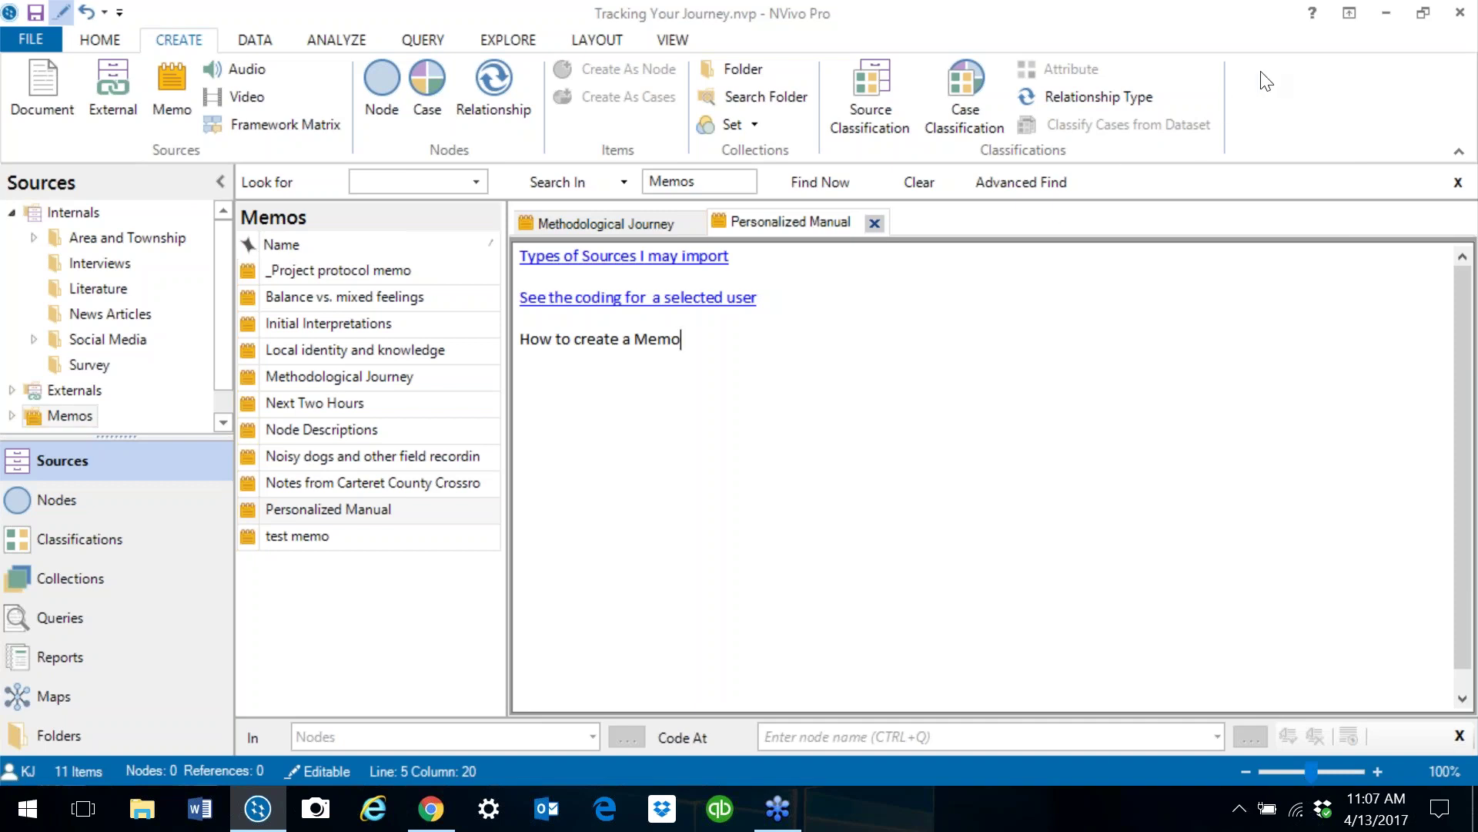
Step: Search the NVivo online help for "how do I create a memo?" and view the "Create or import memos" topic
click(1314, 20)
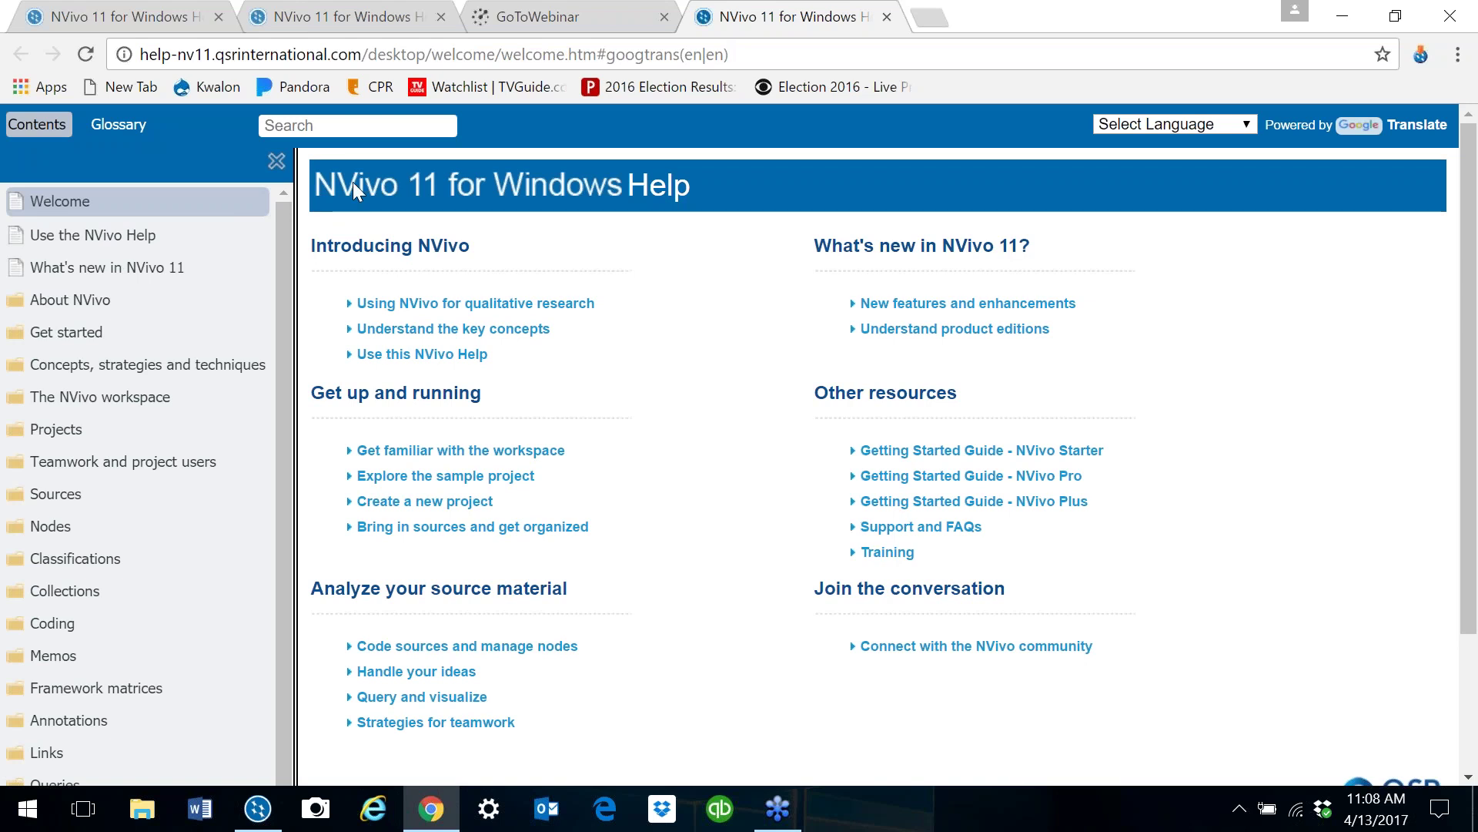
click(348, 125)
text(how do I create a memo)
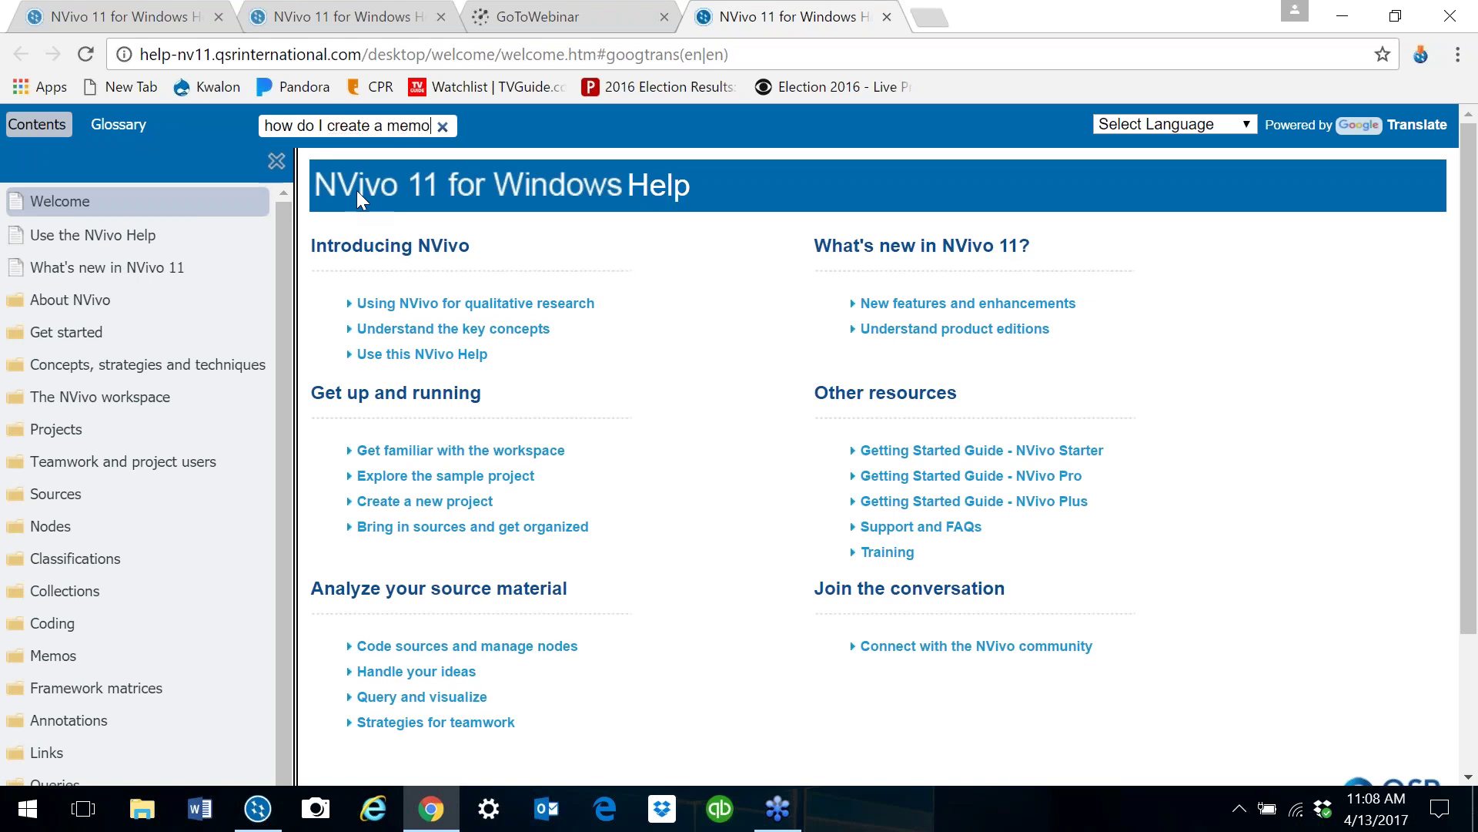
text(?)
key(Return)
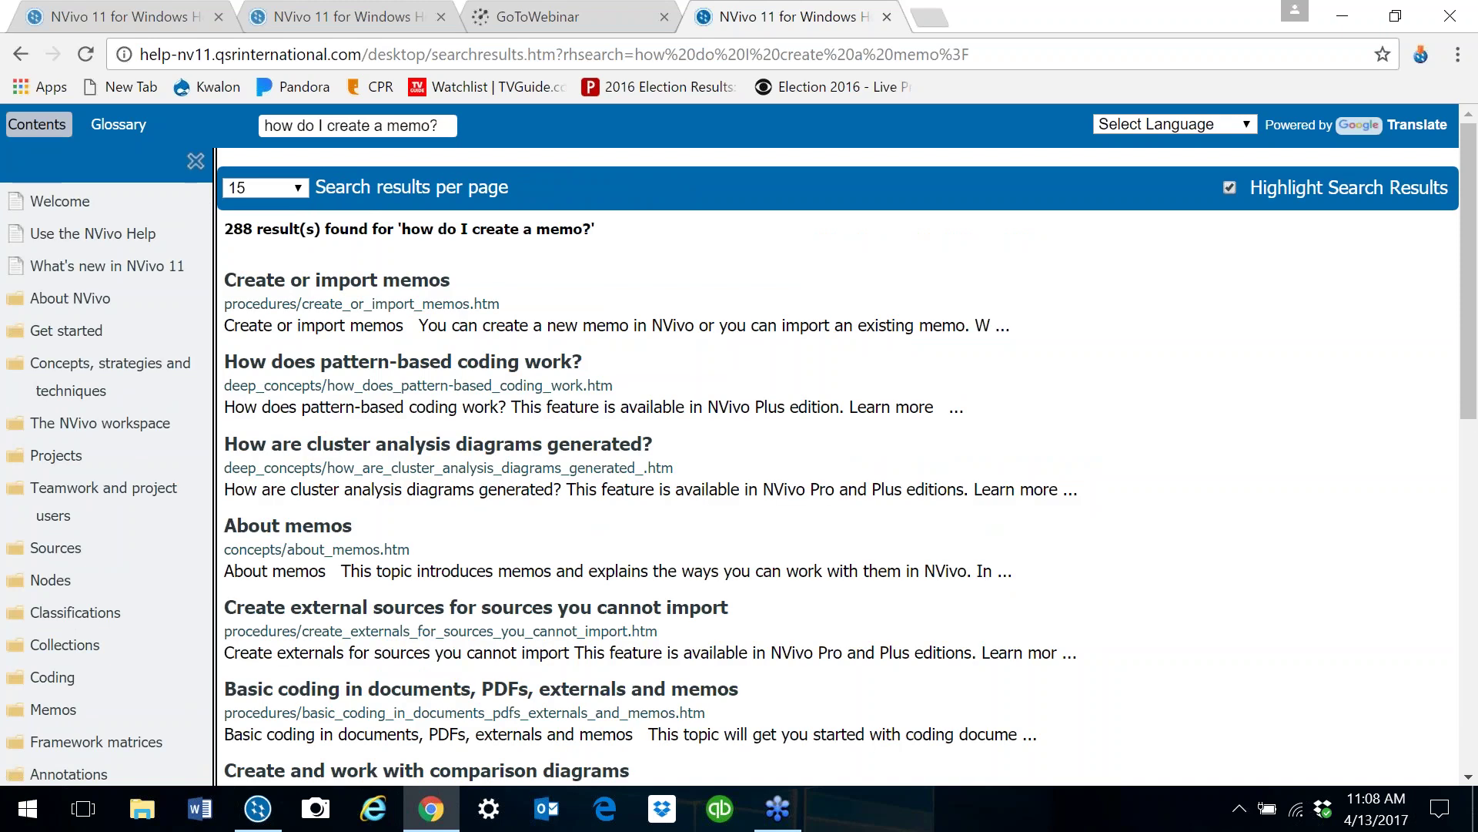
click(307, 288)
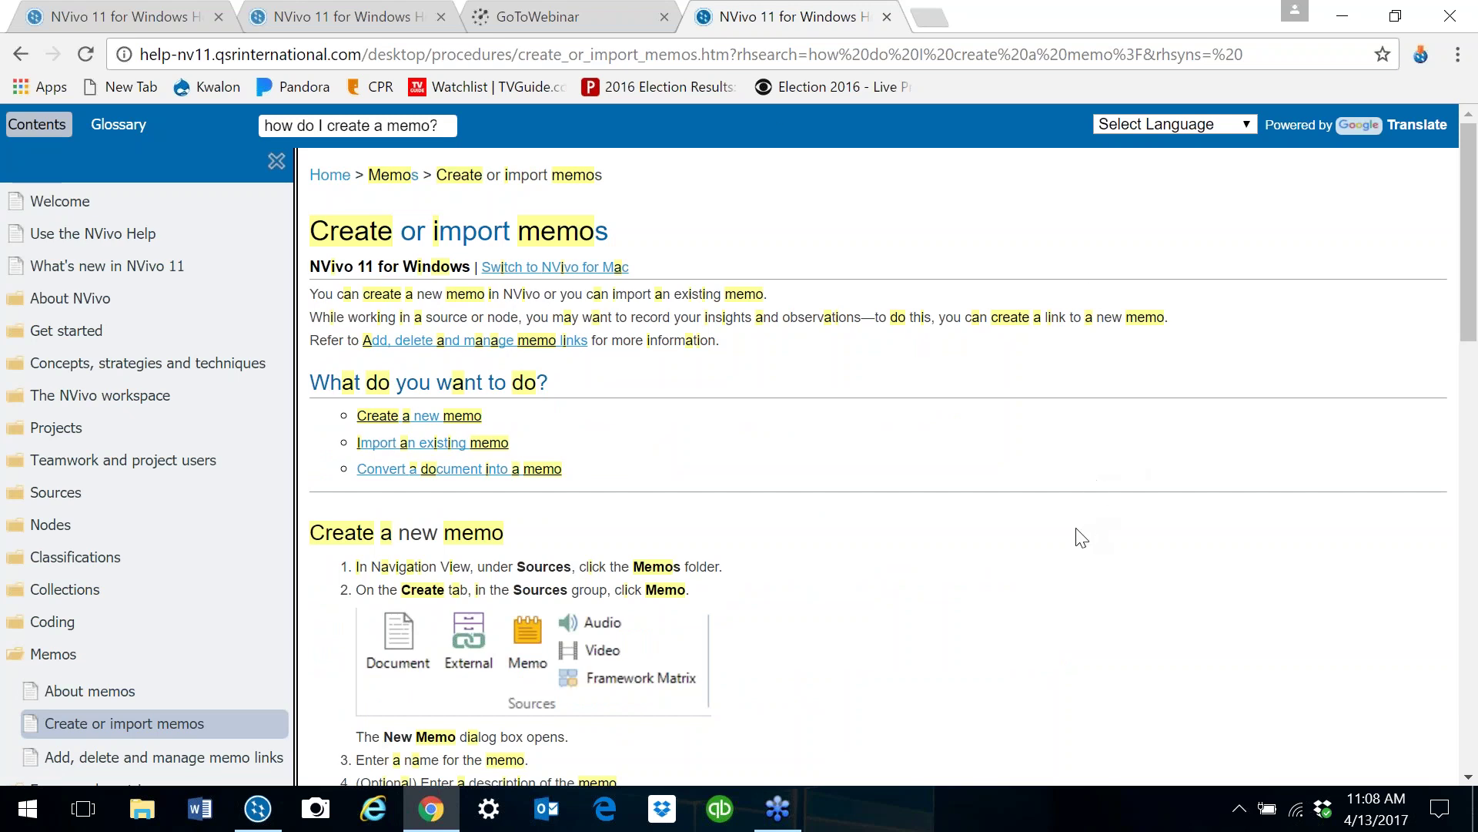
scroll(1073, 546, down, 3)
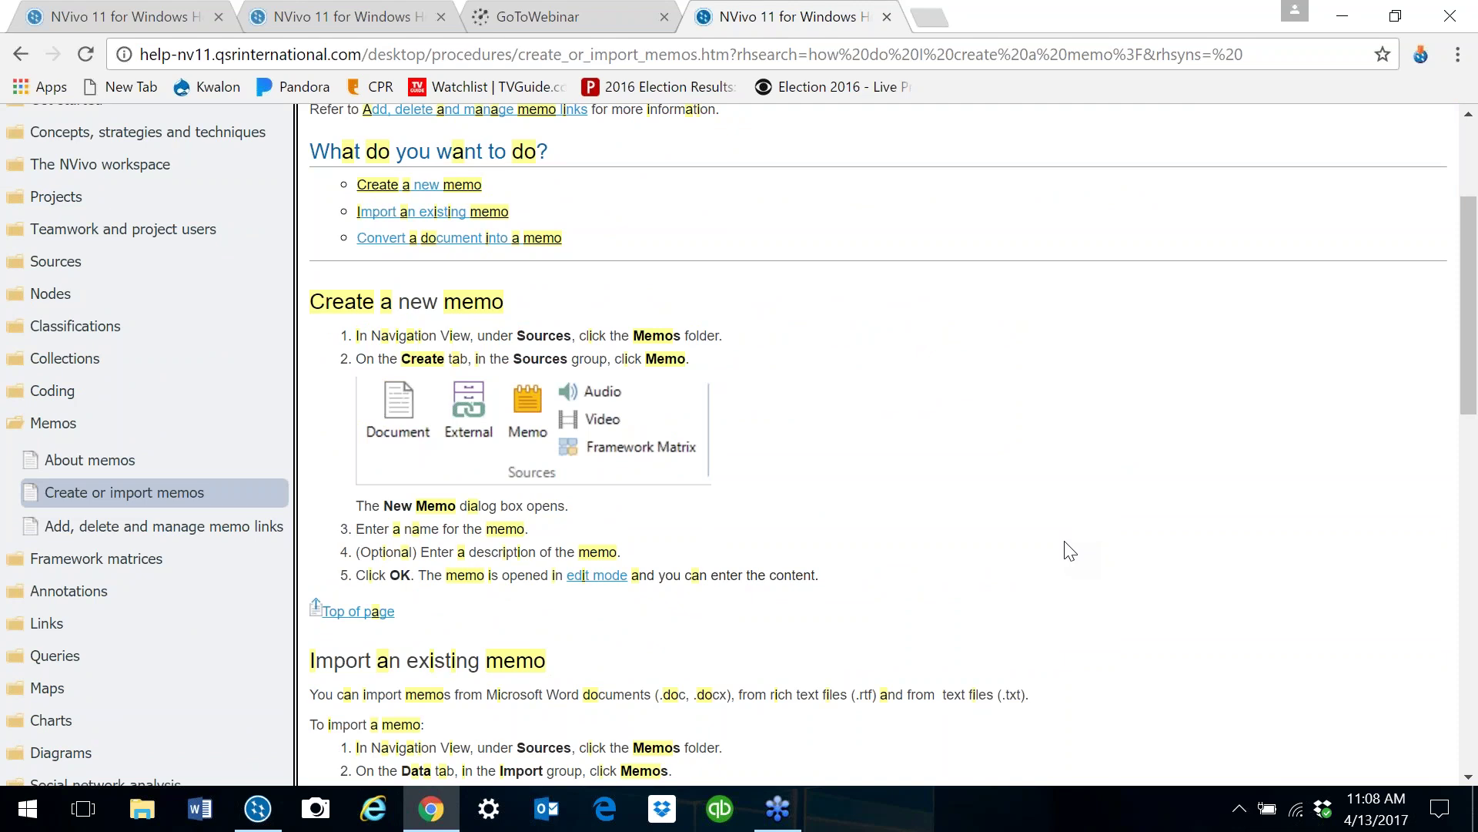
scroll(1070, 551, up, 3)
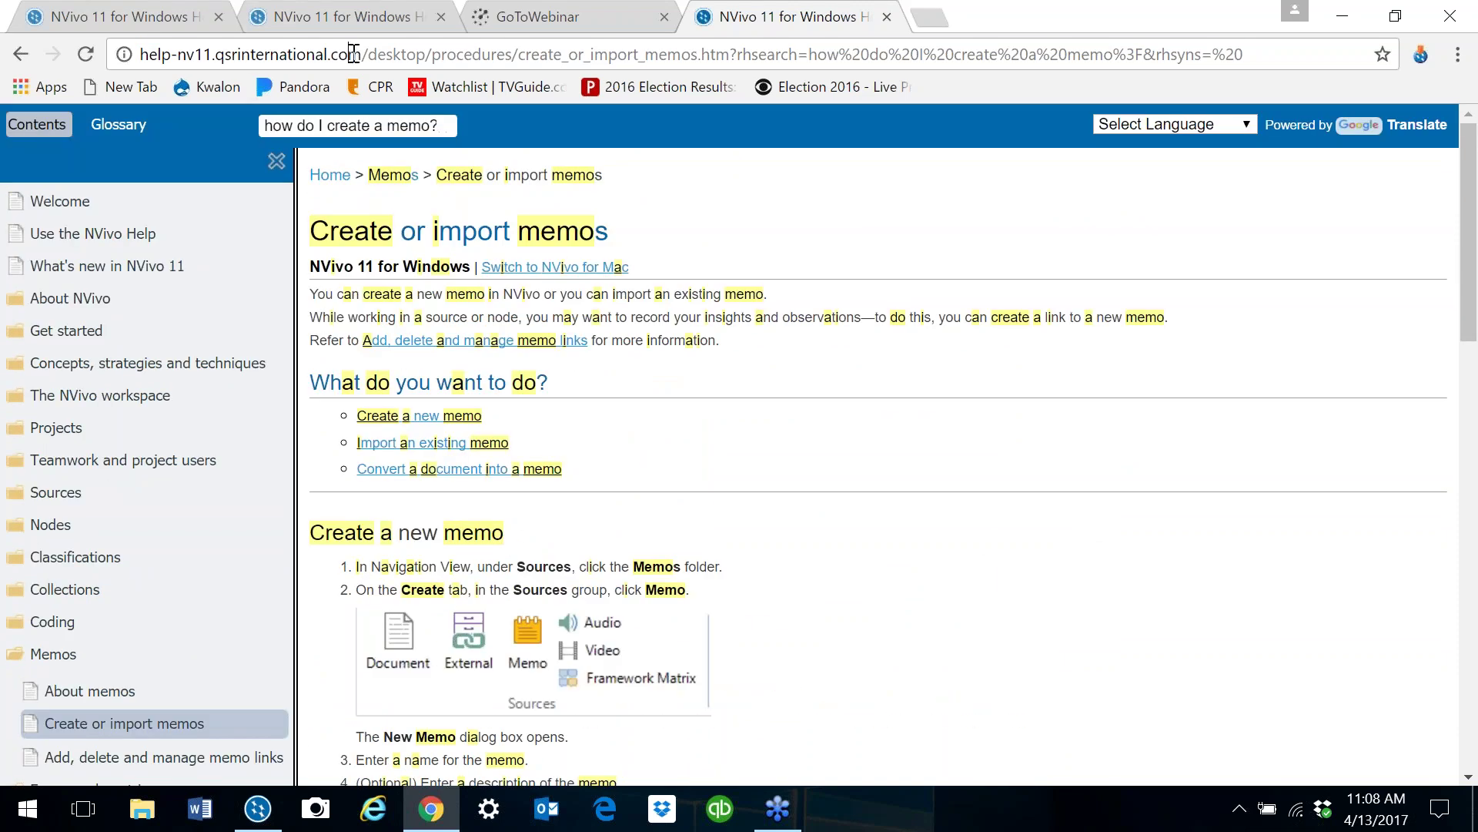
Step: Copy the web address of the "Create or import memos" help page and switch back to NVivo
click(352, 54)
click(1193, 151)
click(1047, 54)
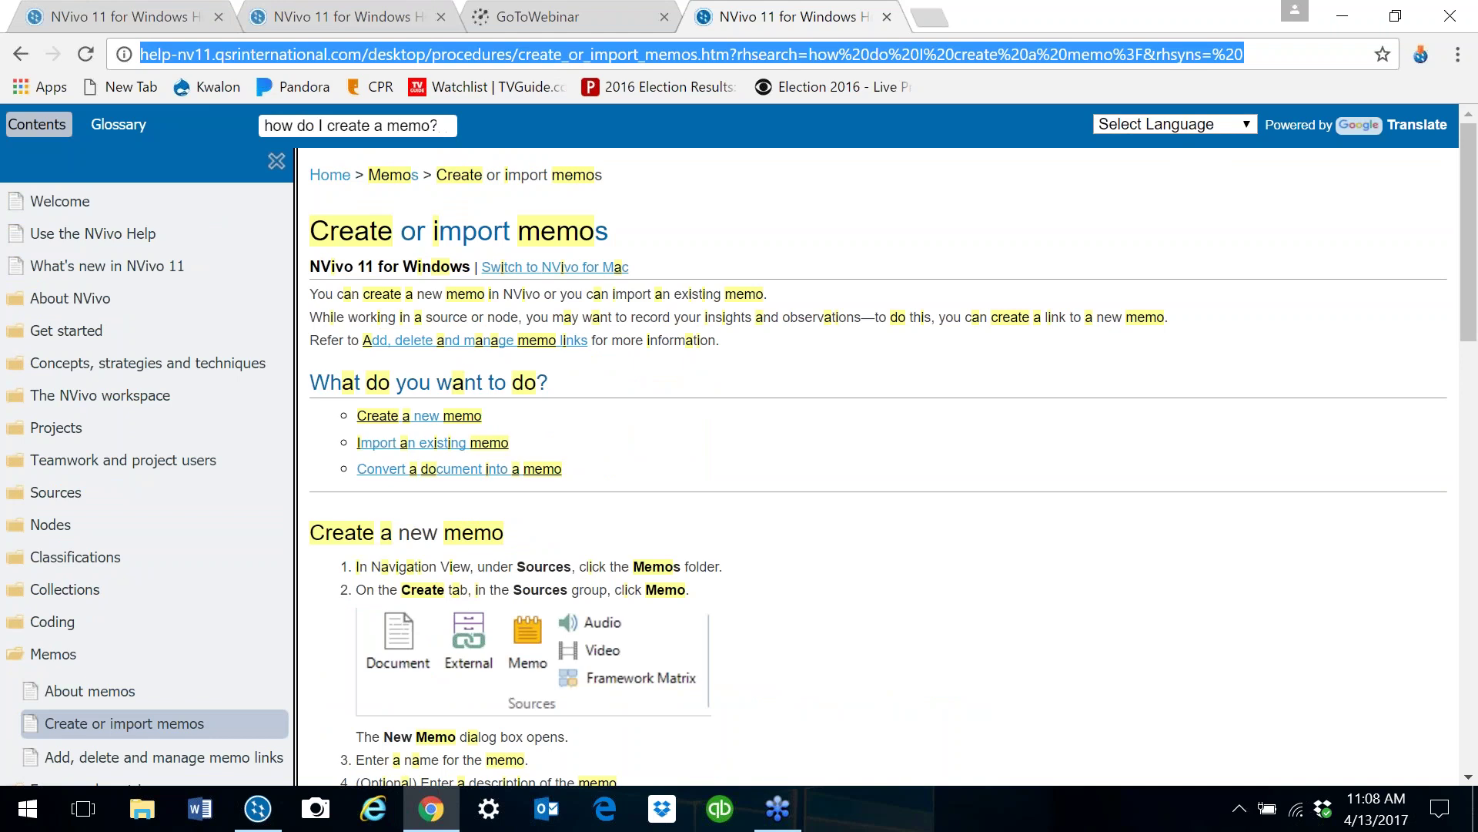
click(1342, 21)
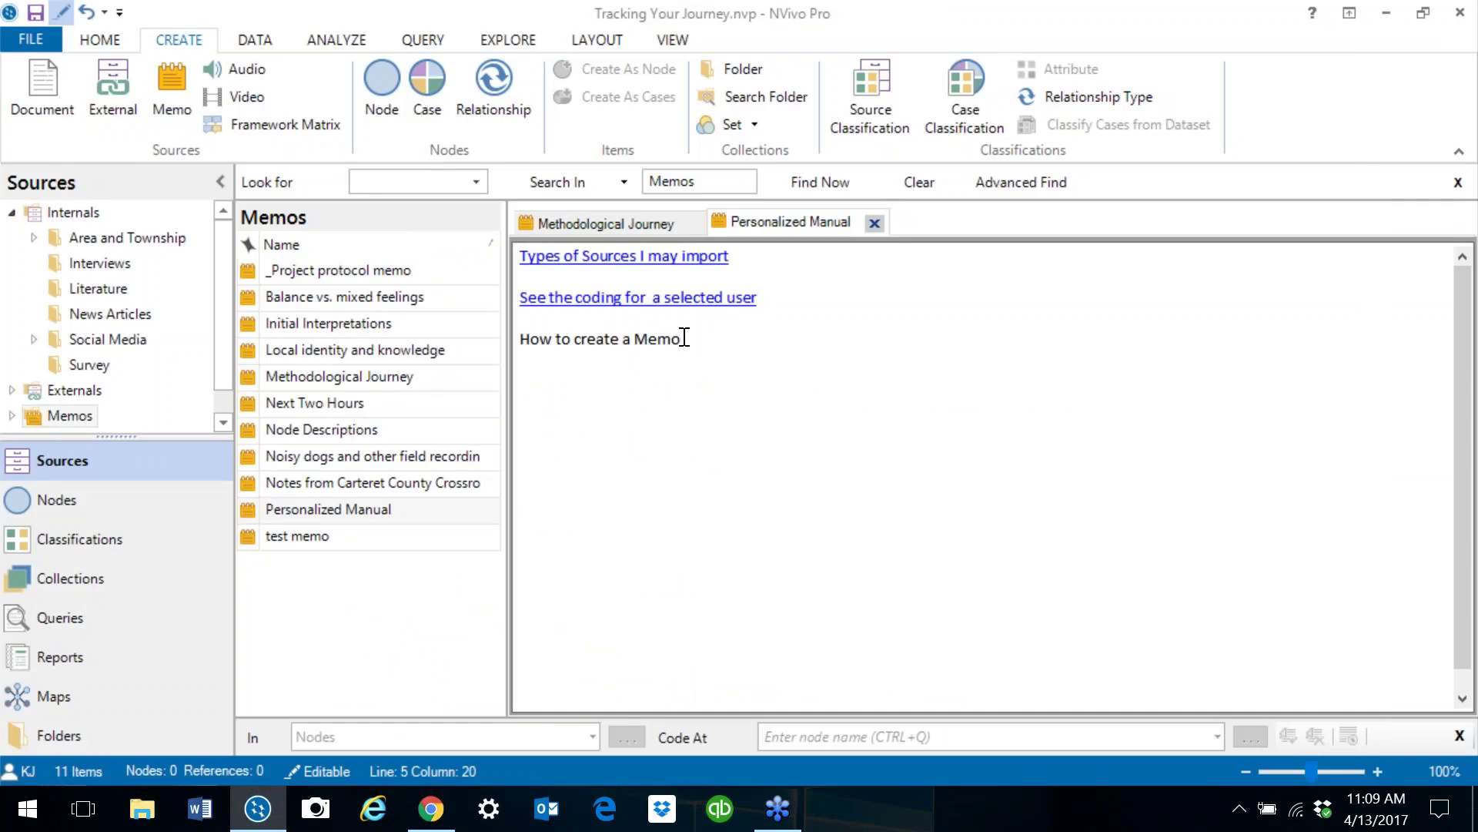
Step: Hyperlink the text "How to create a Memo" to the copied help page address and close the Personalized Manual memo
drag(684, 337, 518, 339)
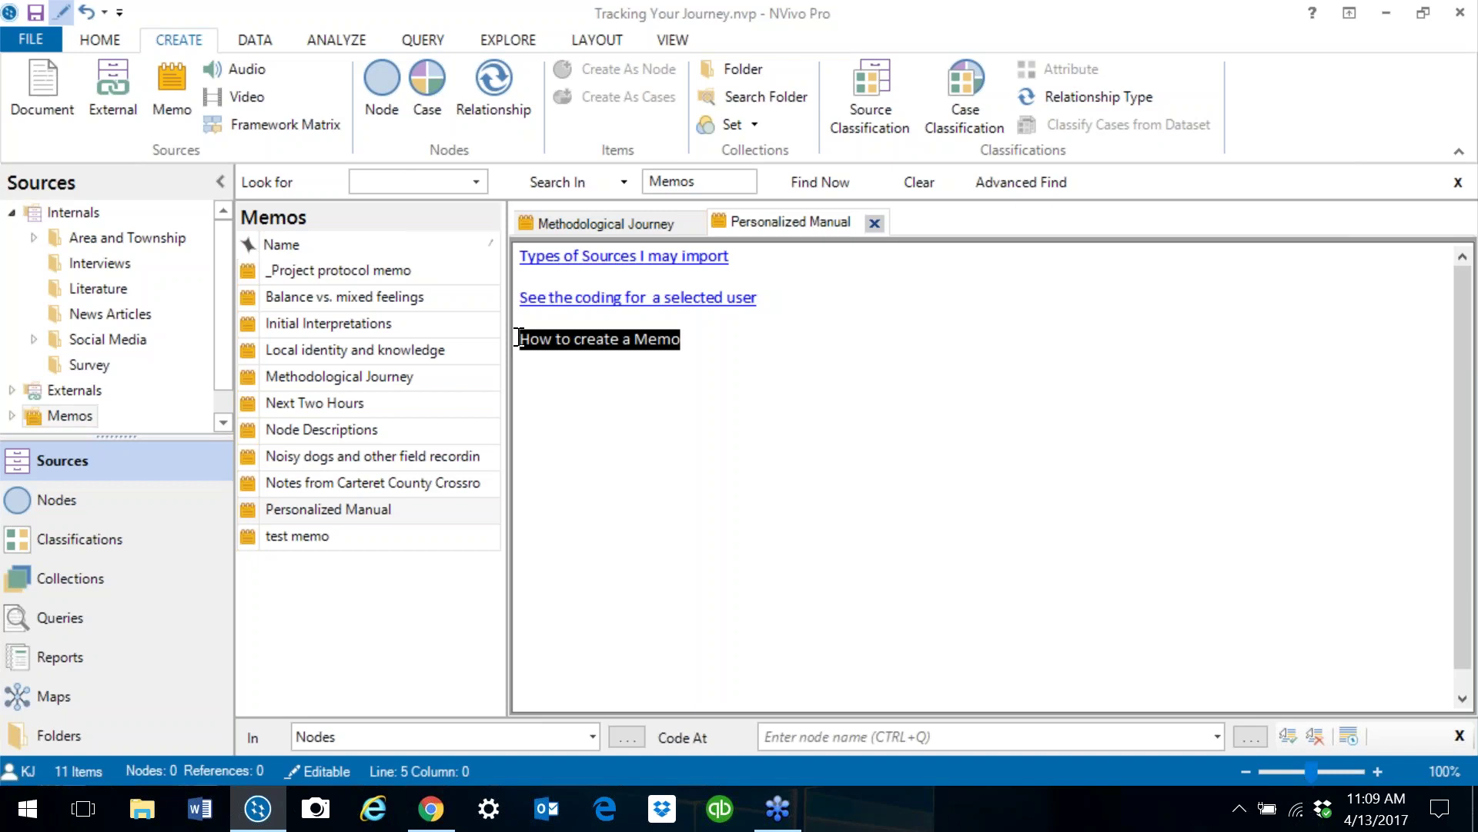
right_click(579, 344)
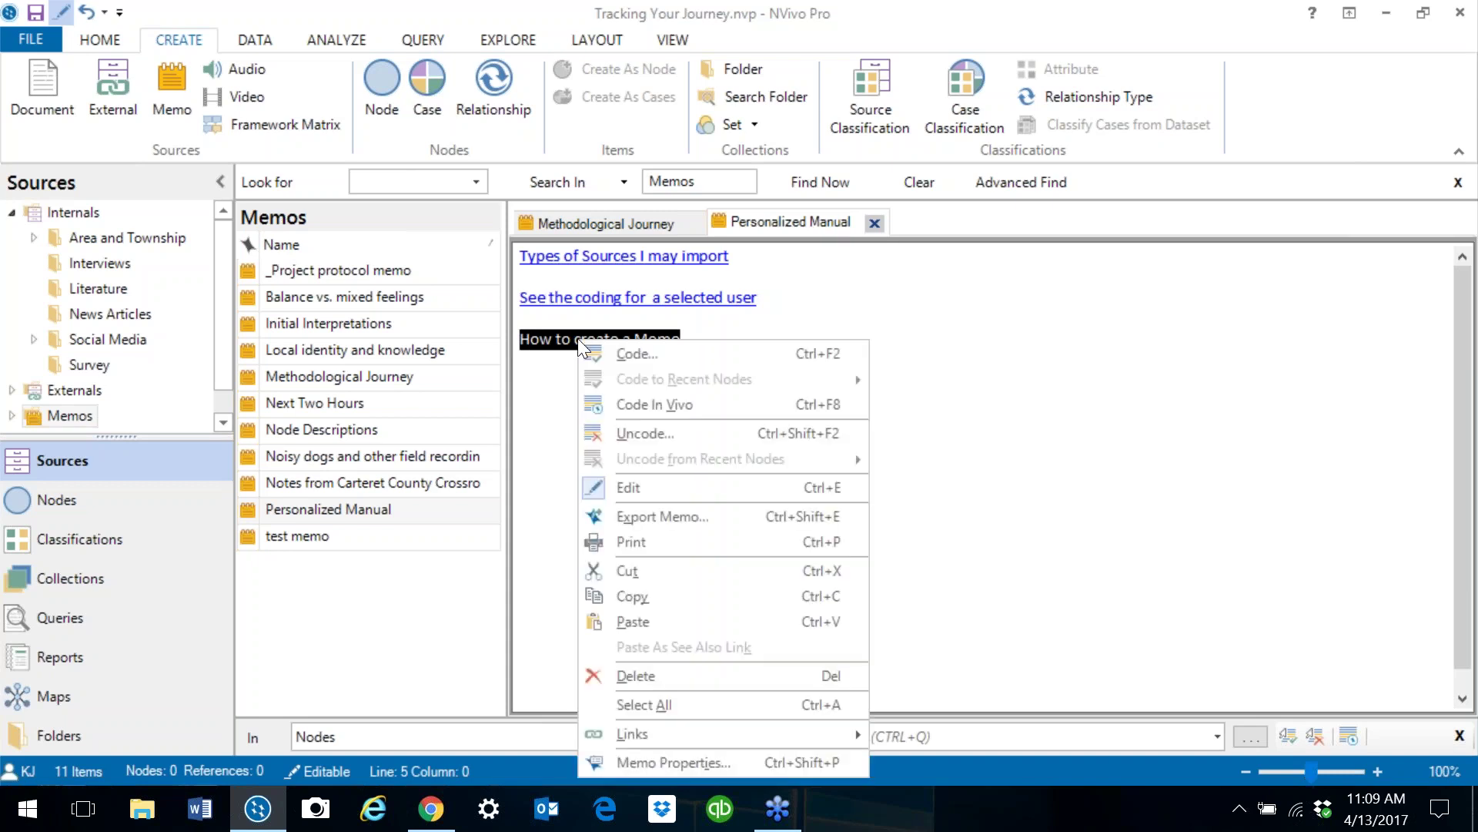
mouse_move(640, 737)
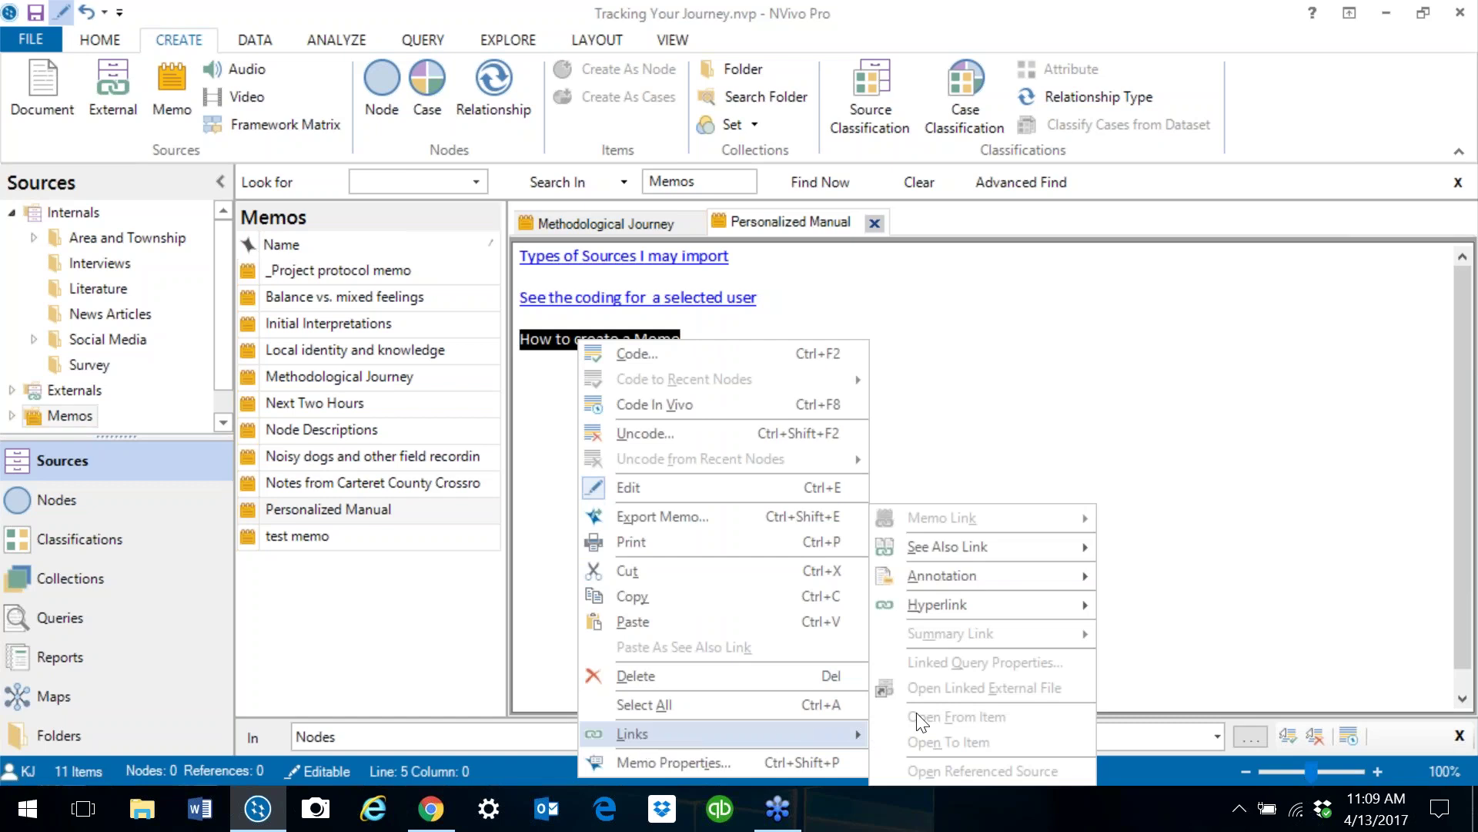
mouse_move(921, 600)
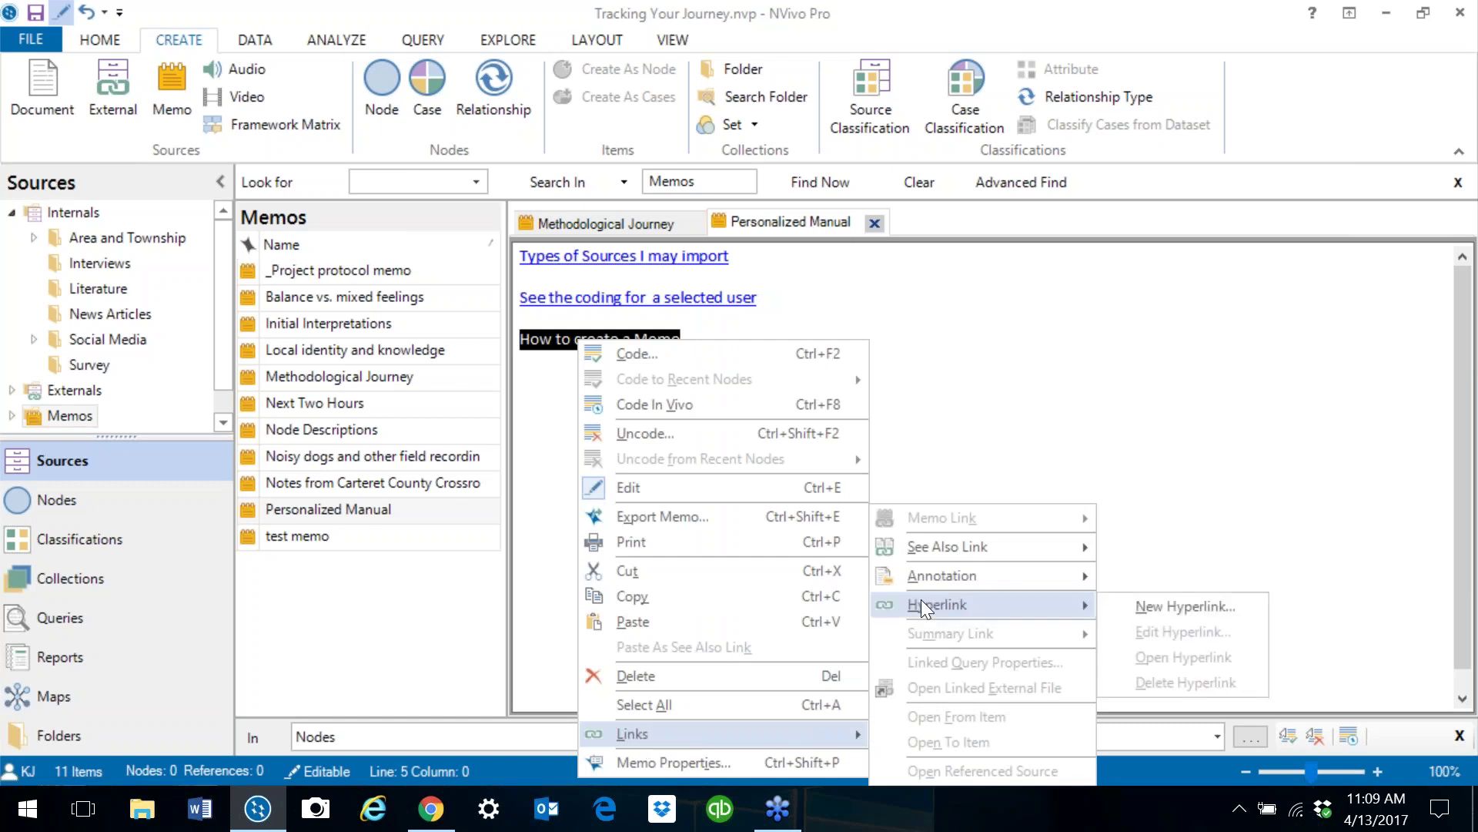
click(1217, 608)
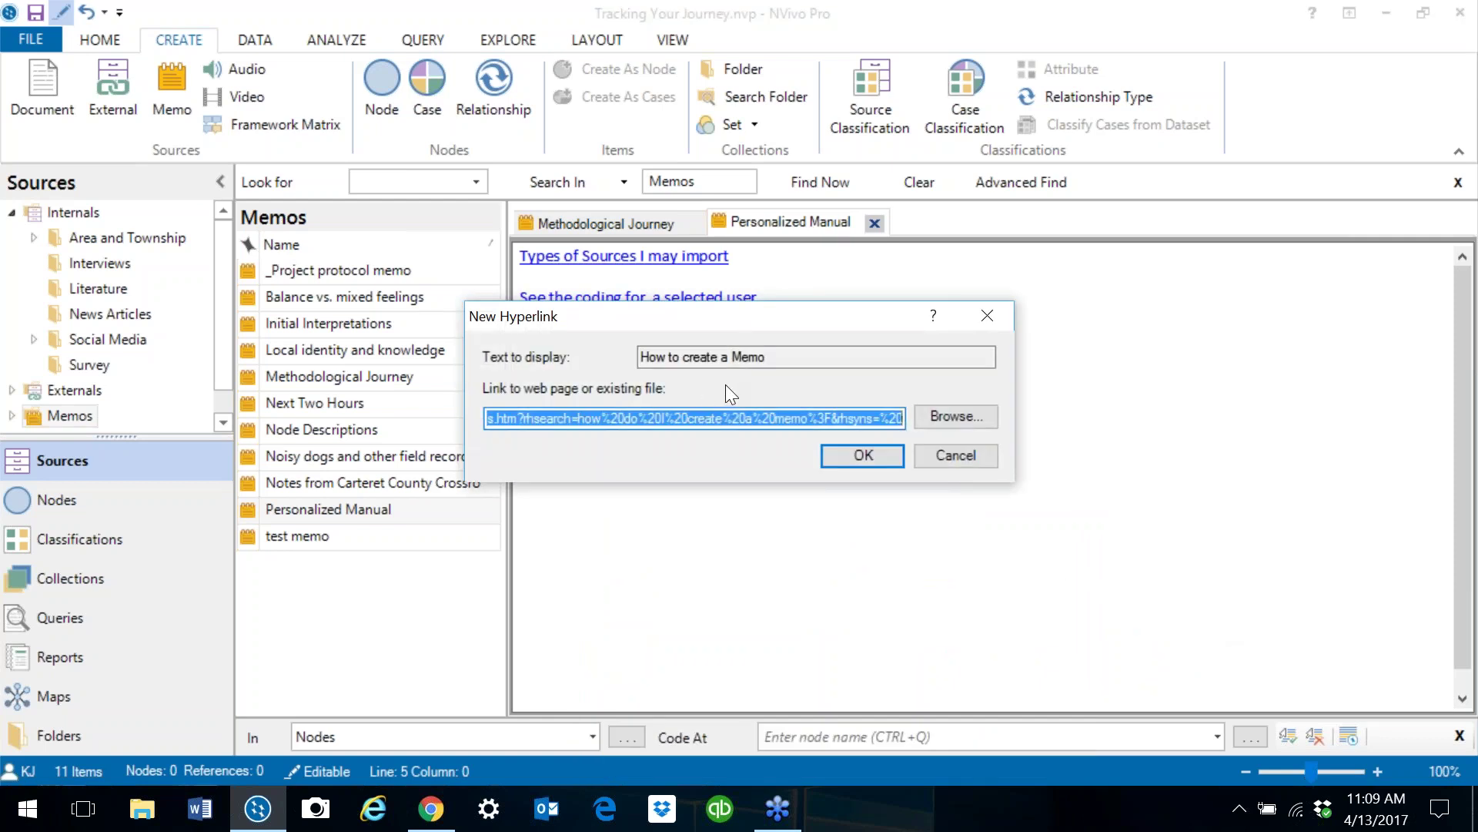
key(ctrl+v)
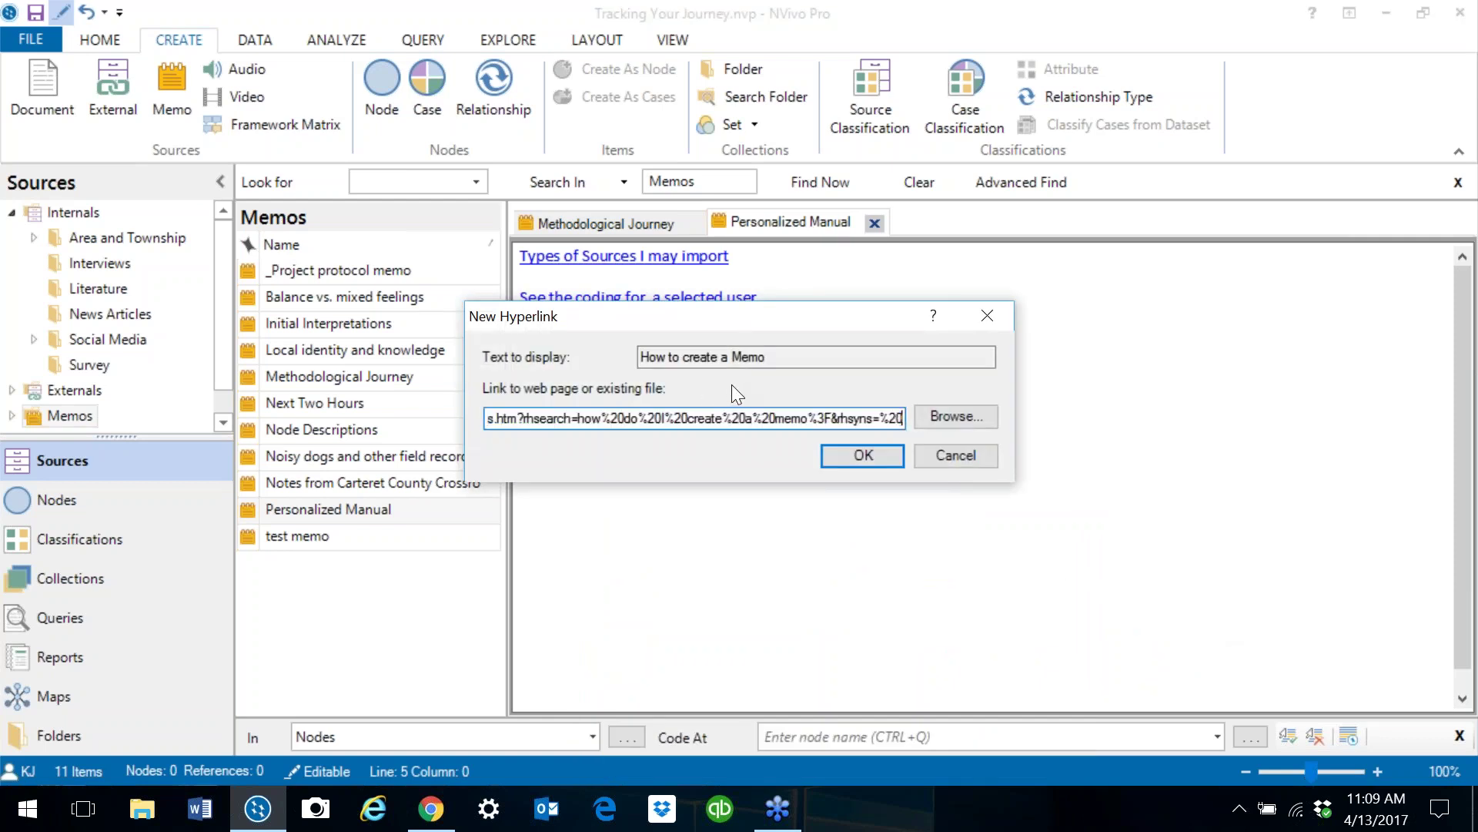
click(866, 449)
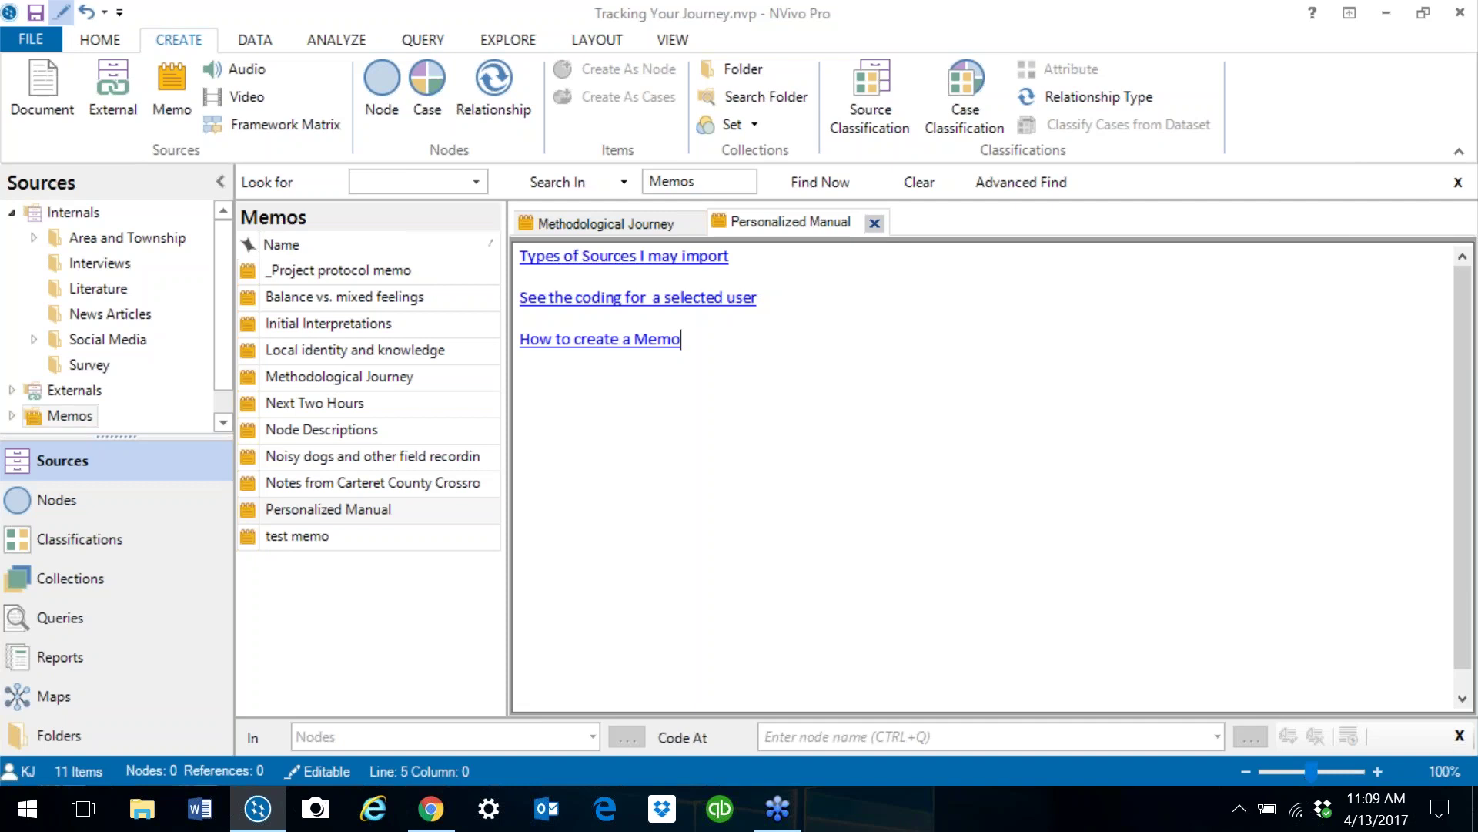
click(875, 222)
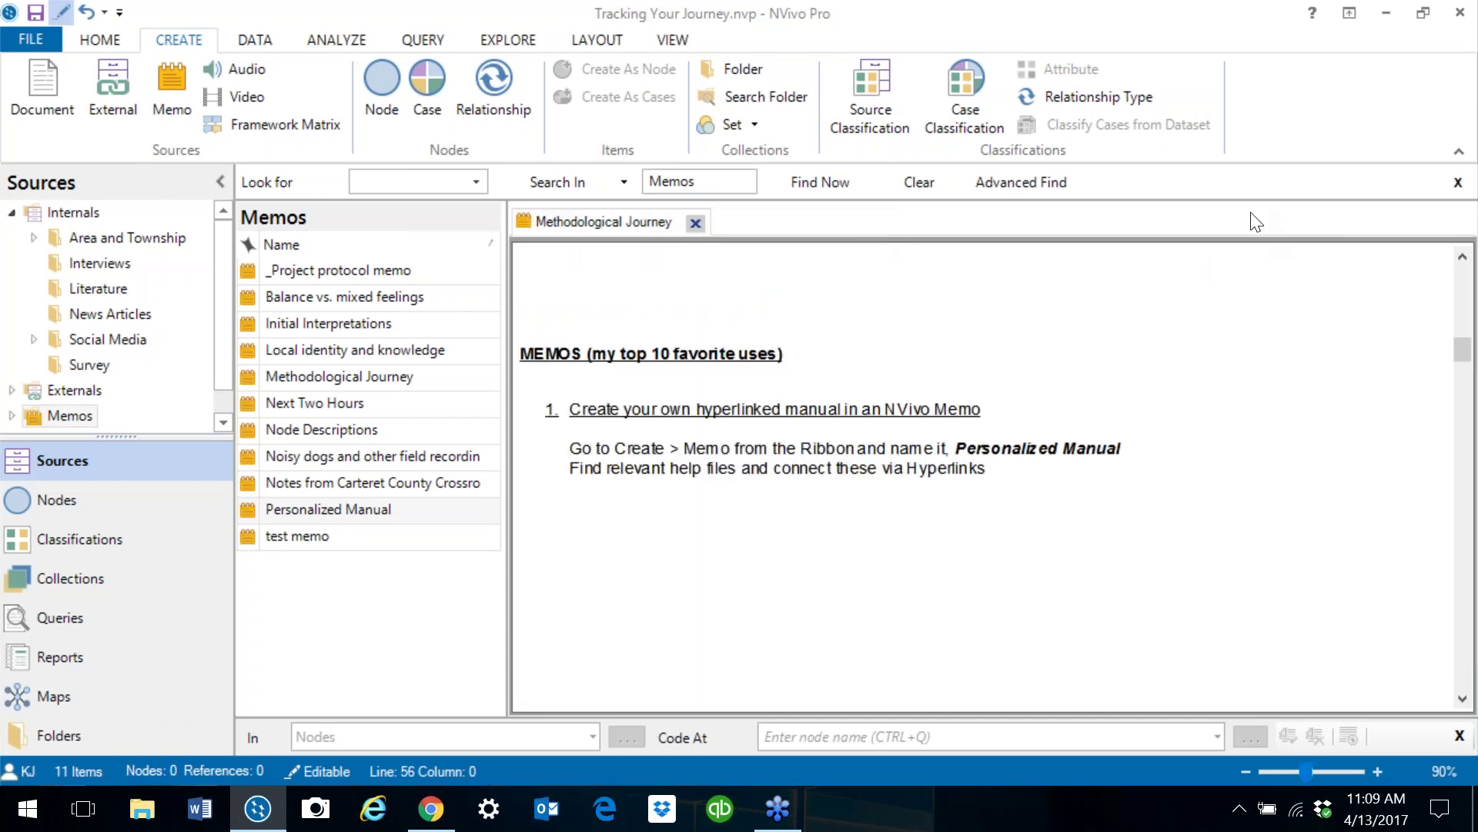
Step: Read on to memo uses 2 and 3 in the Methodological Journey memo and open the Initial Interpretations memo
key(Page_Down)
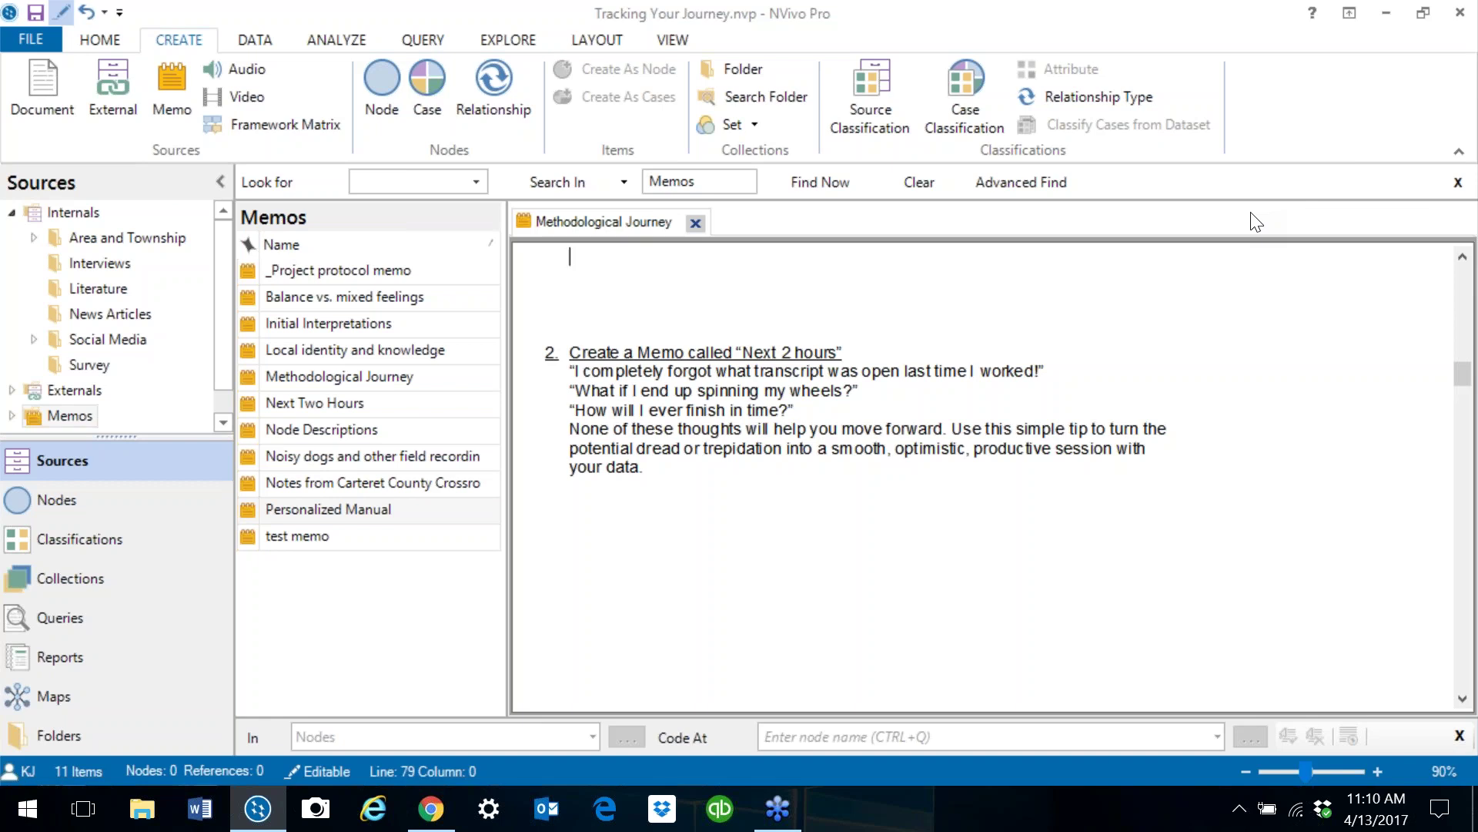
key(Page_Down)
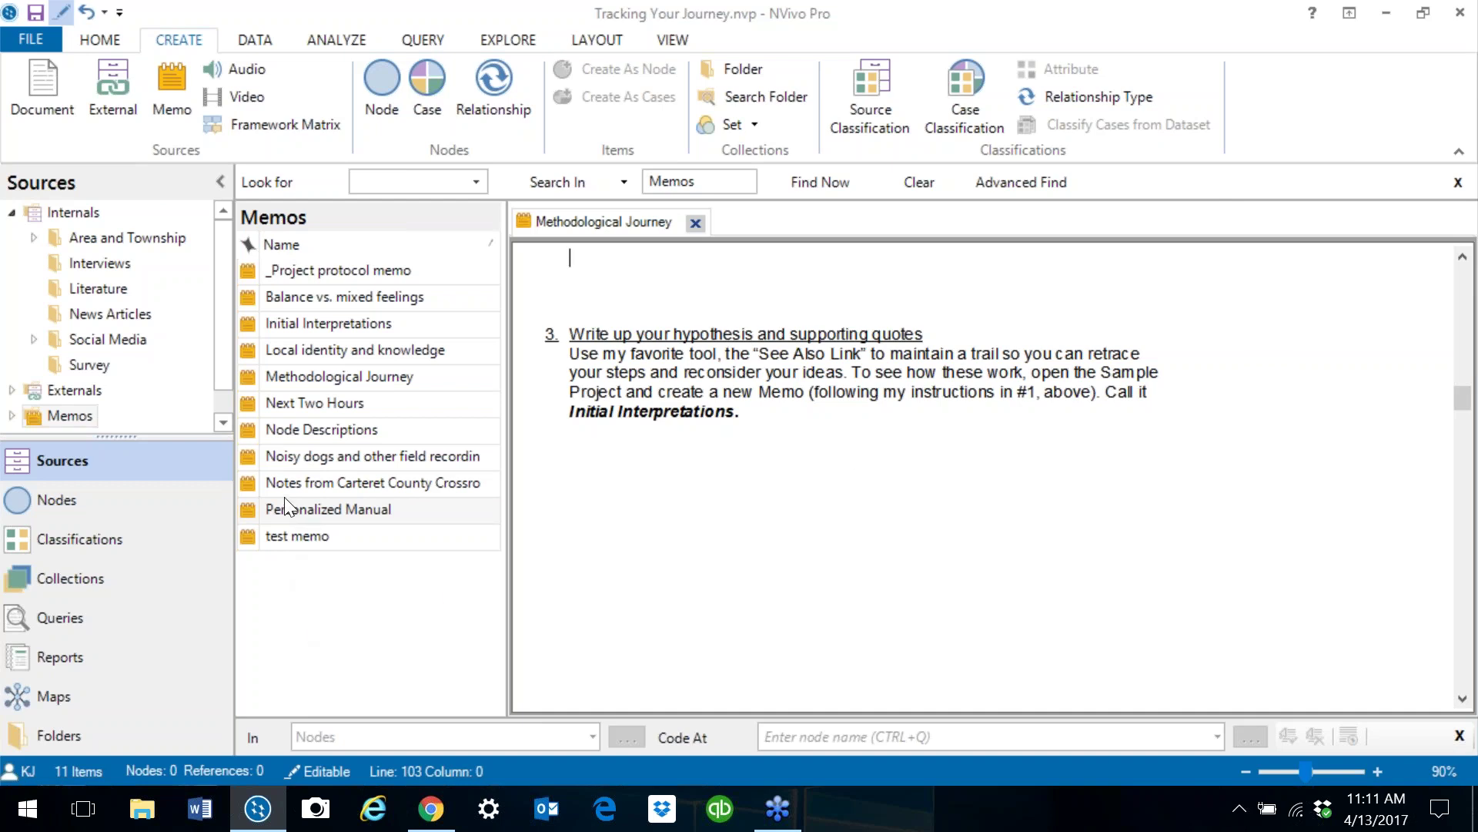
click(302, 324)
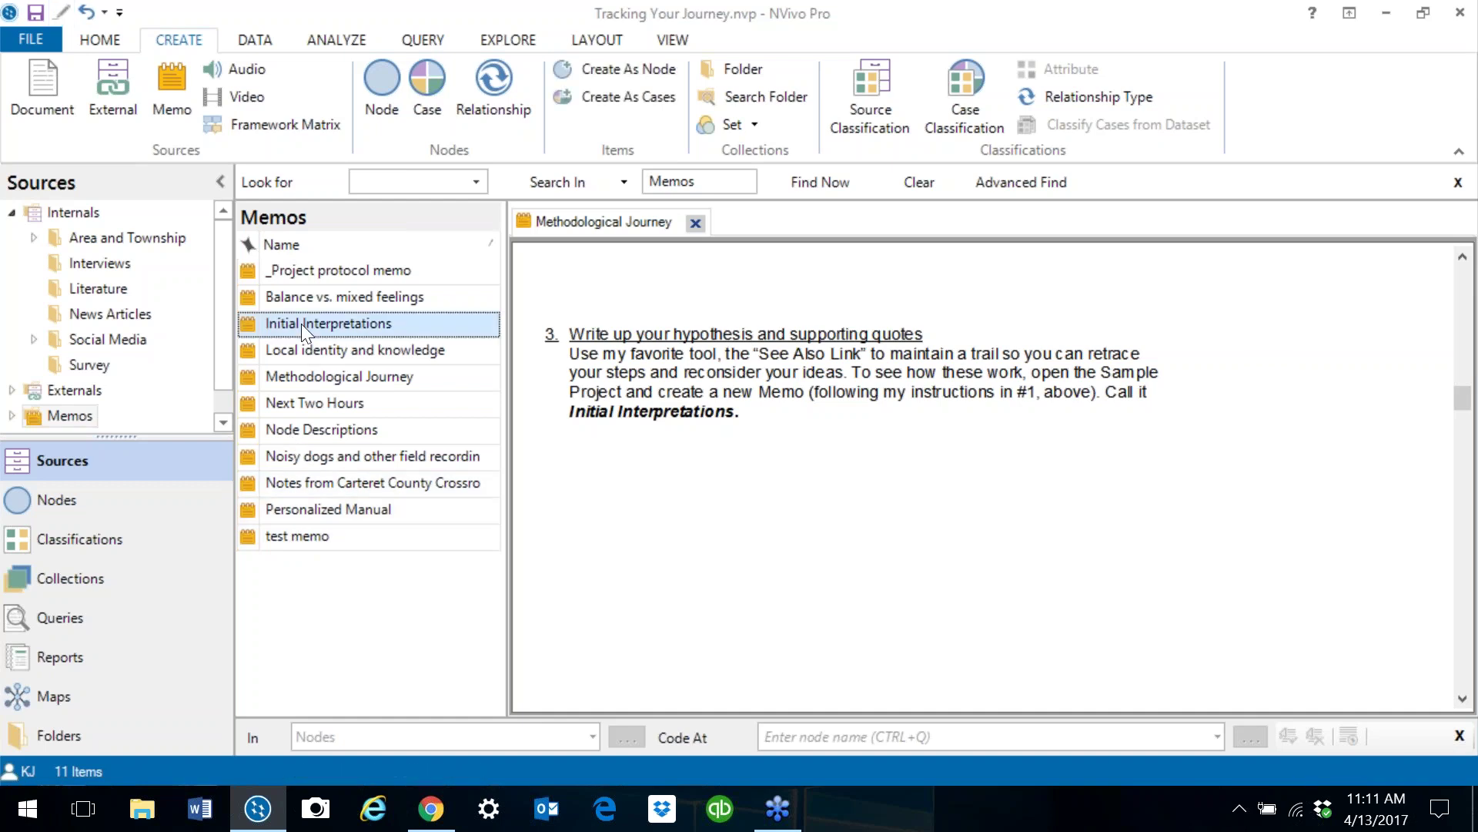
double_click(254, 322)
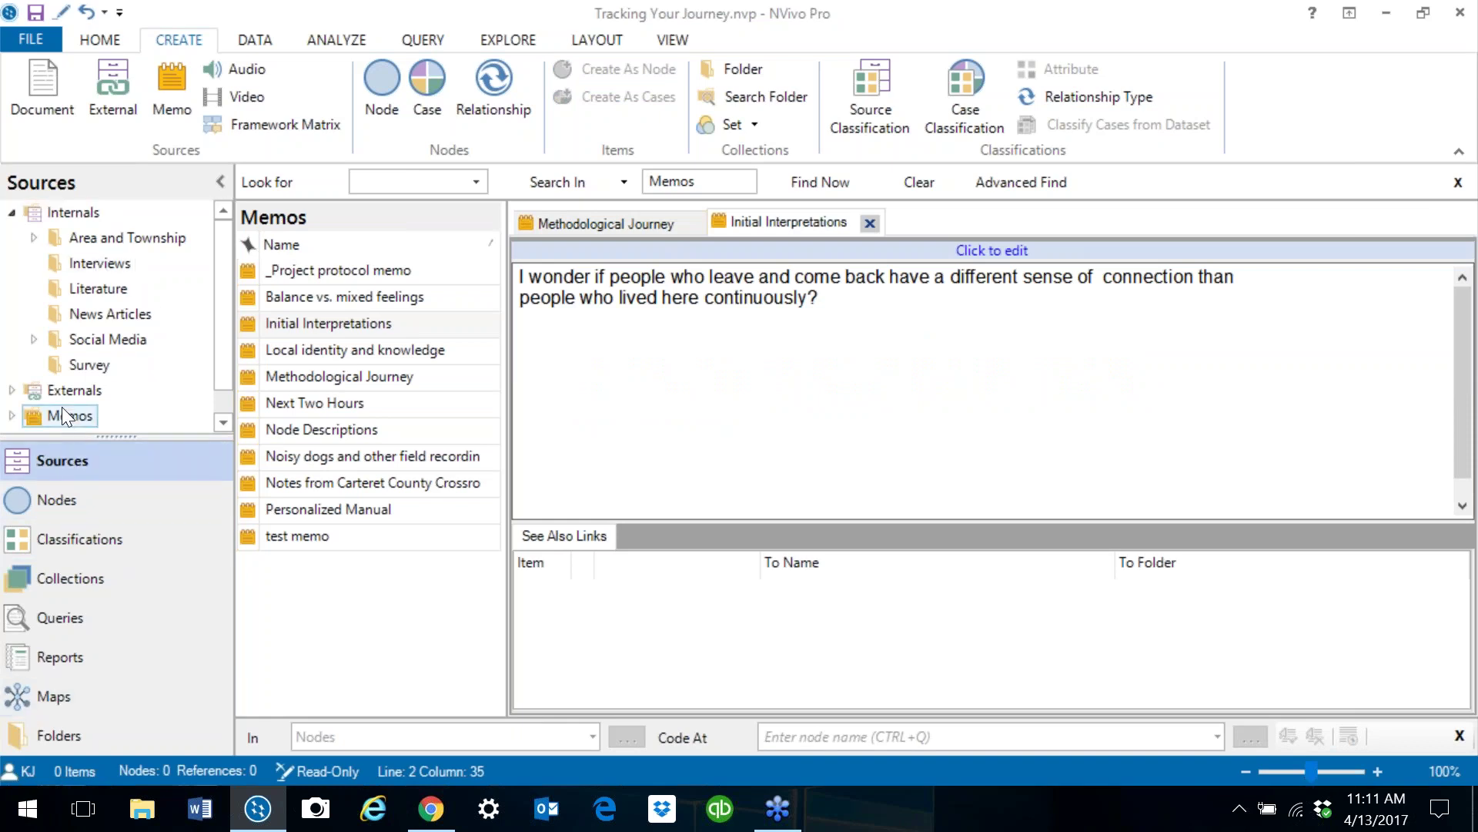
Step: Open the museum director's interview from the Interviews folder and check it against the question in the Initial Interpretations memo
click(90, 272)
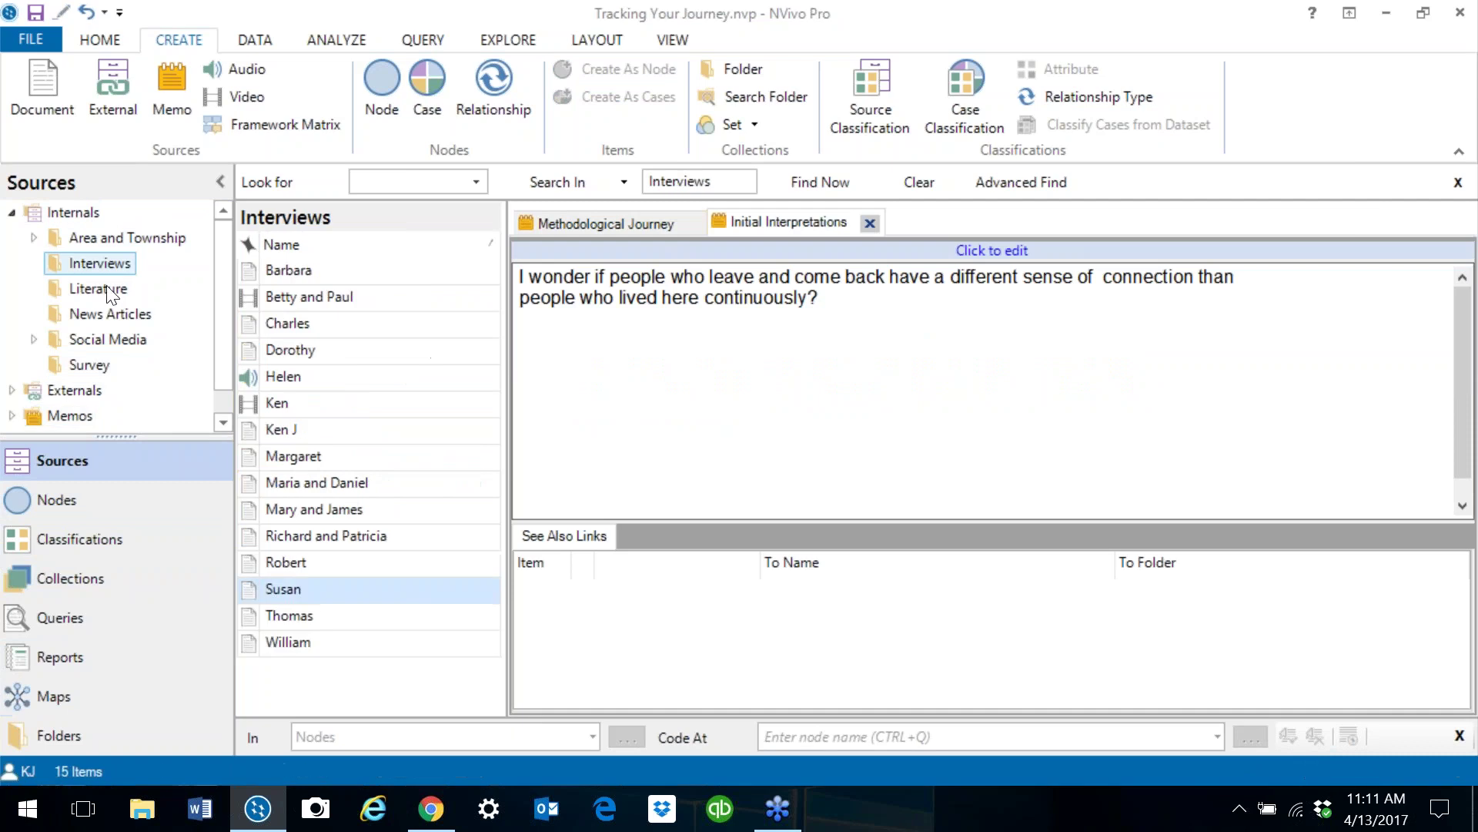
double_click(271, 590)
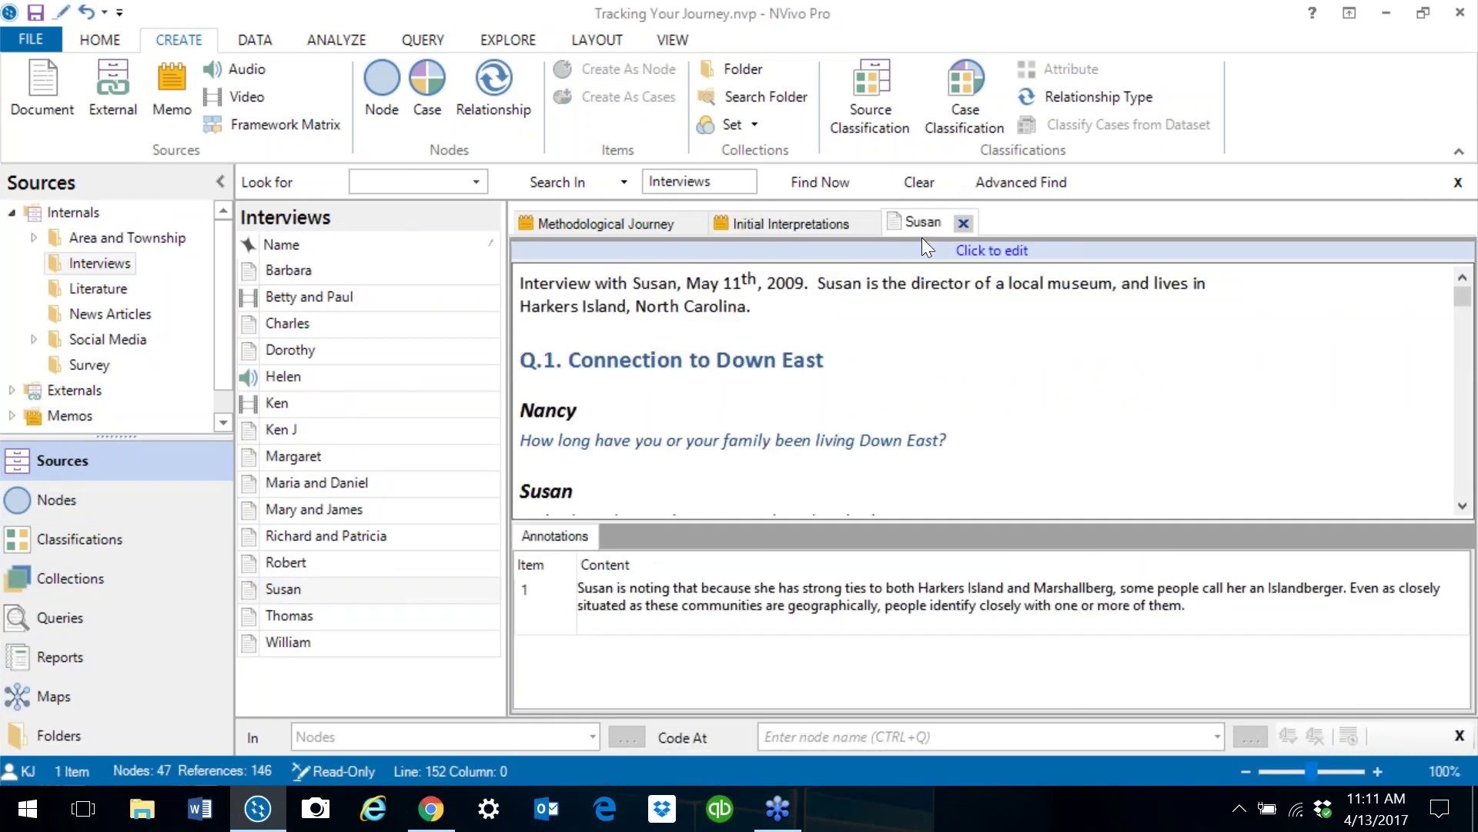
click(760, 224)
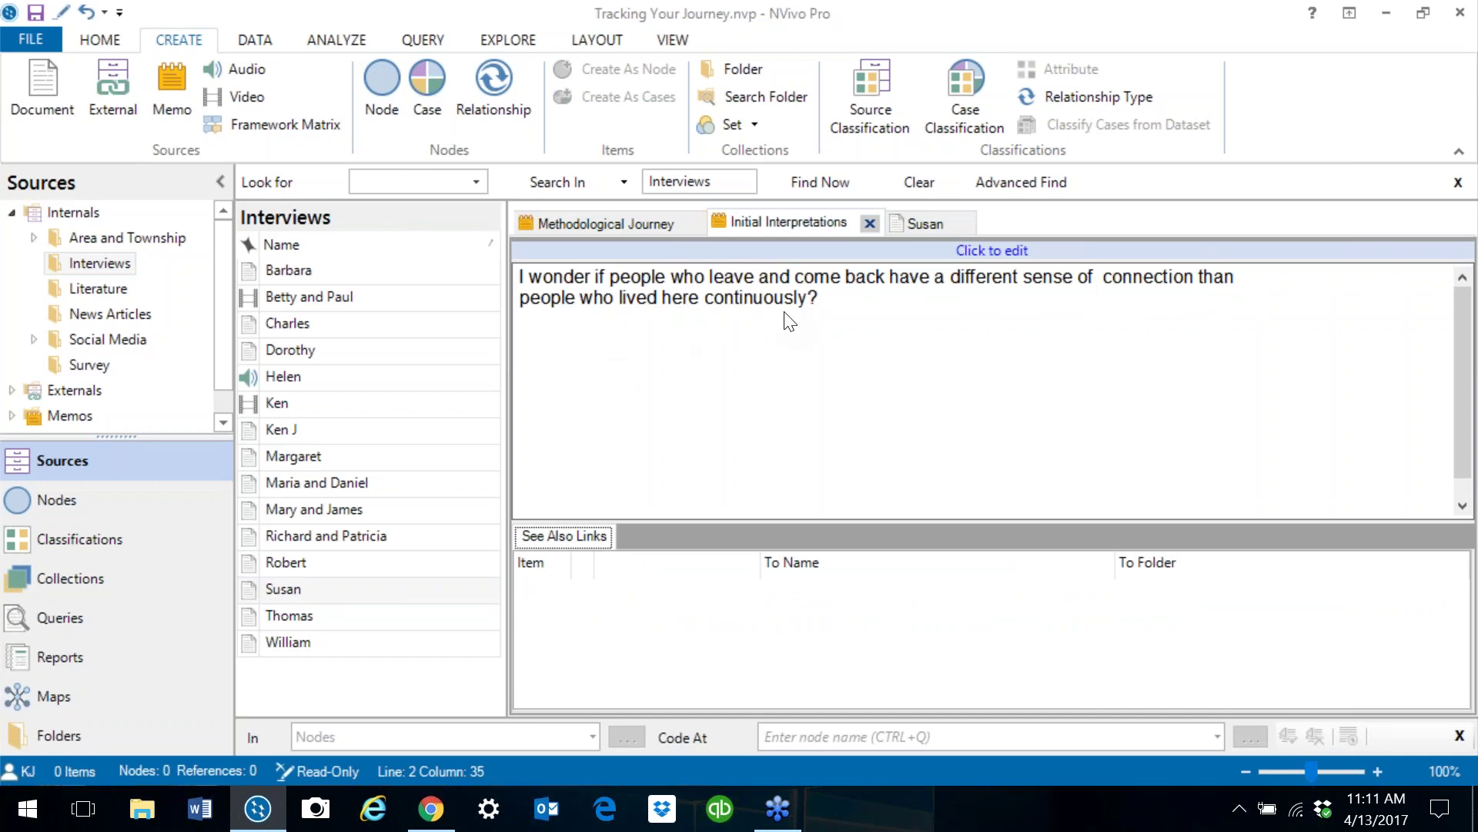
click(916, 224)
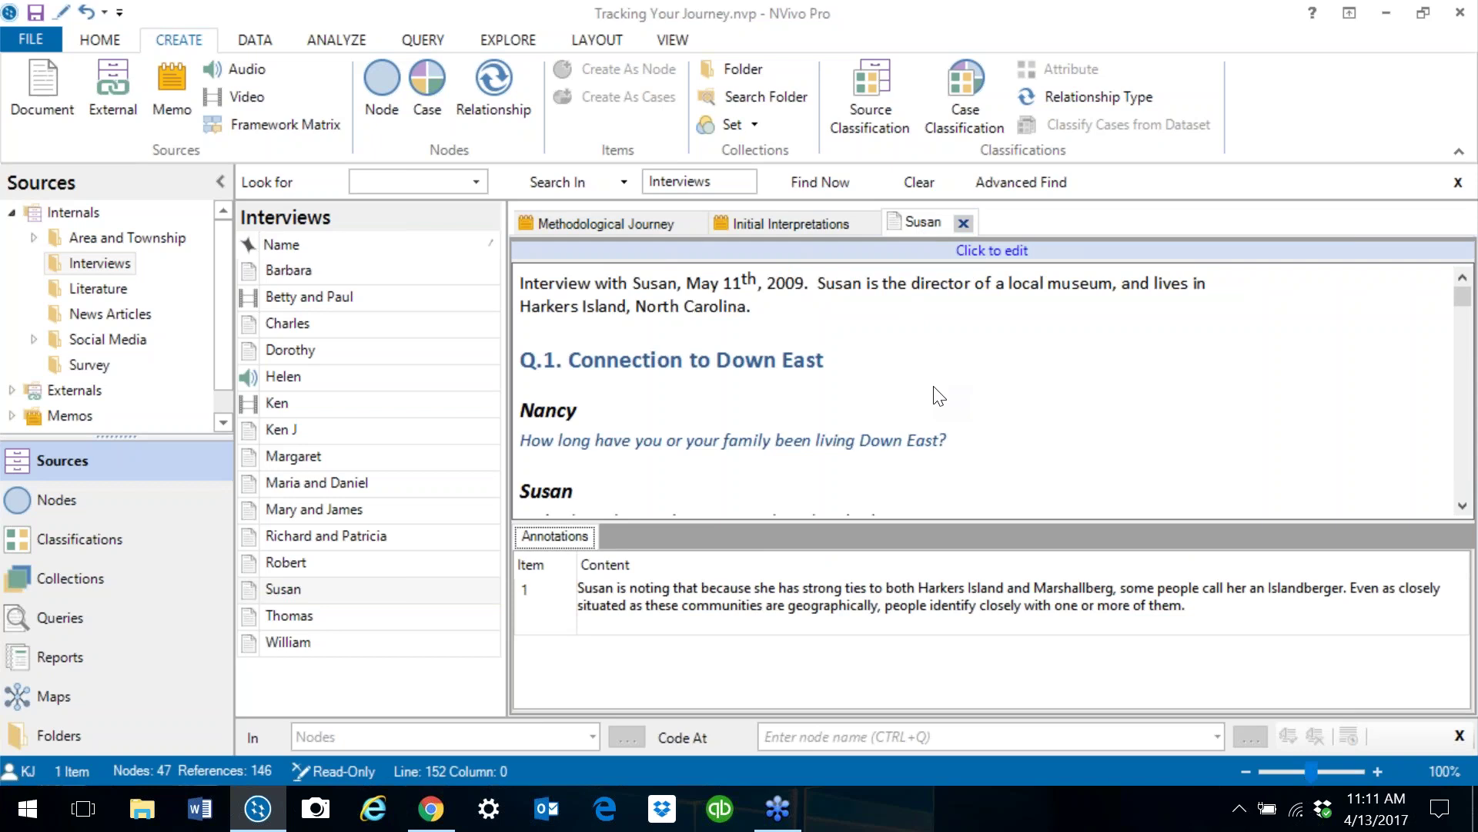
Step: Enlarge the transcript's reading area and copy the passage from "I lived away for nine years" to "this is where I need to be."
drag(929, 523, 930, 679)
scroll(982, 501, down, 1)
scroll(981, 502, down, 2)
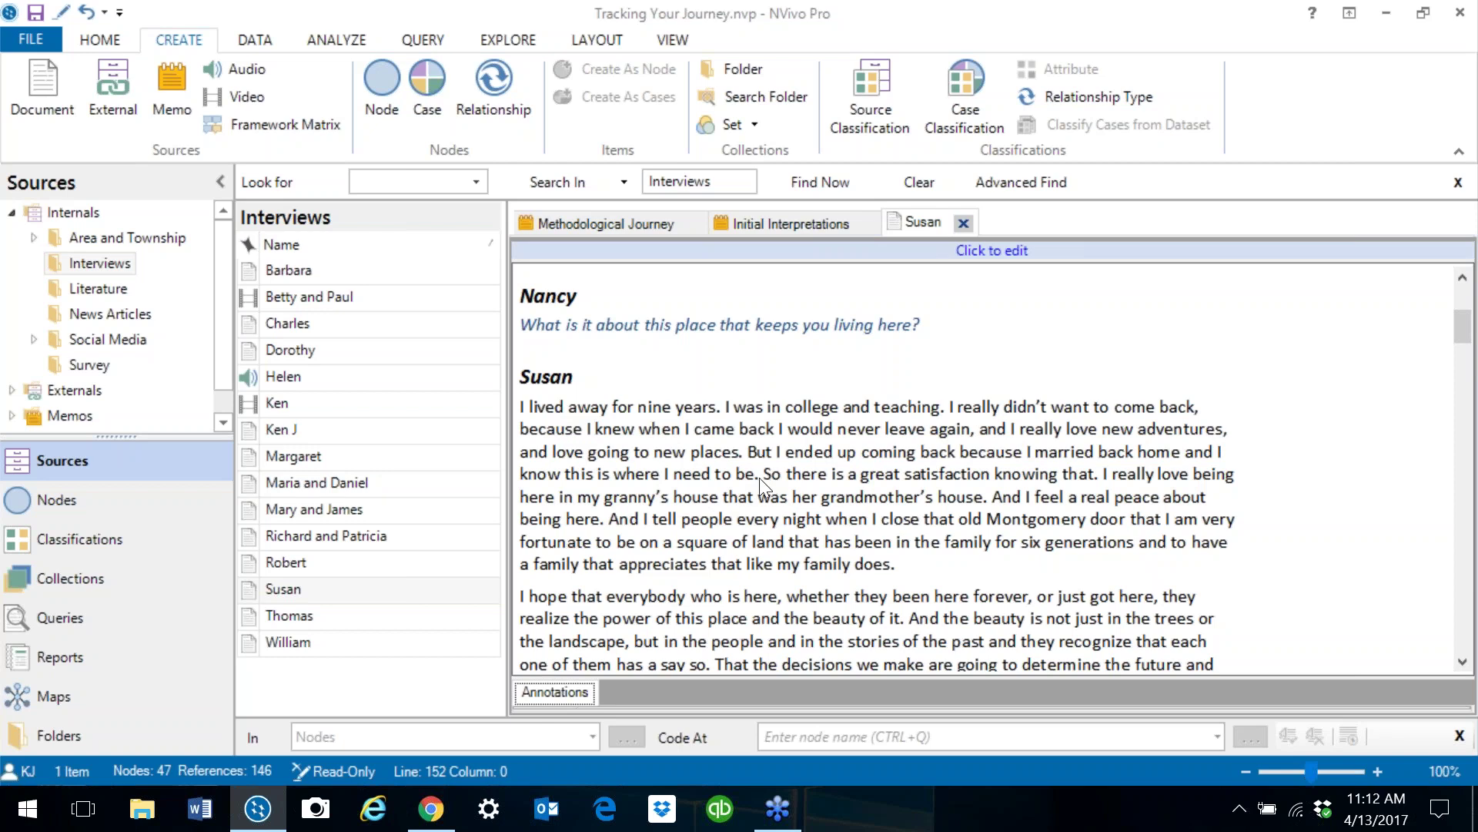
drag(760, 478, 505, 409)
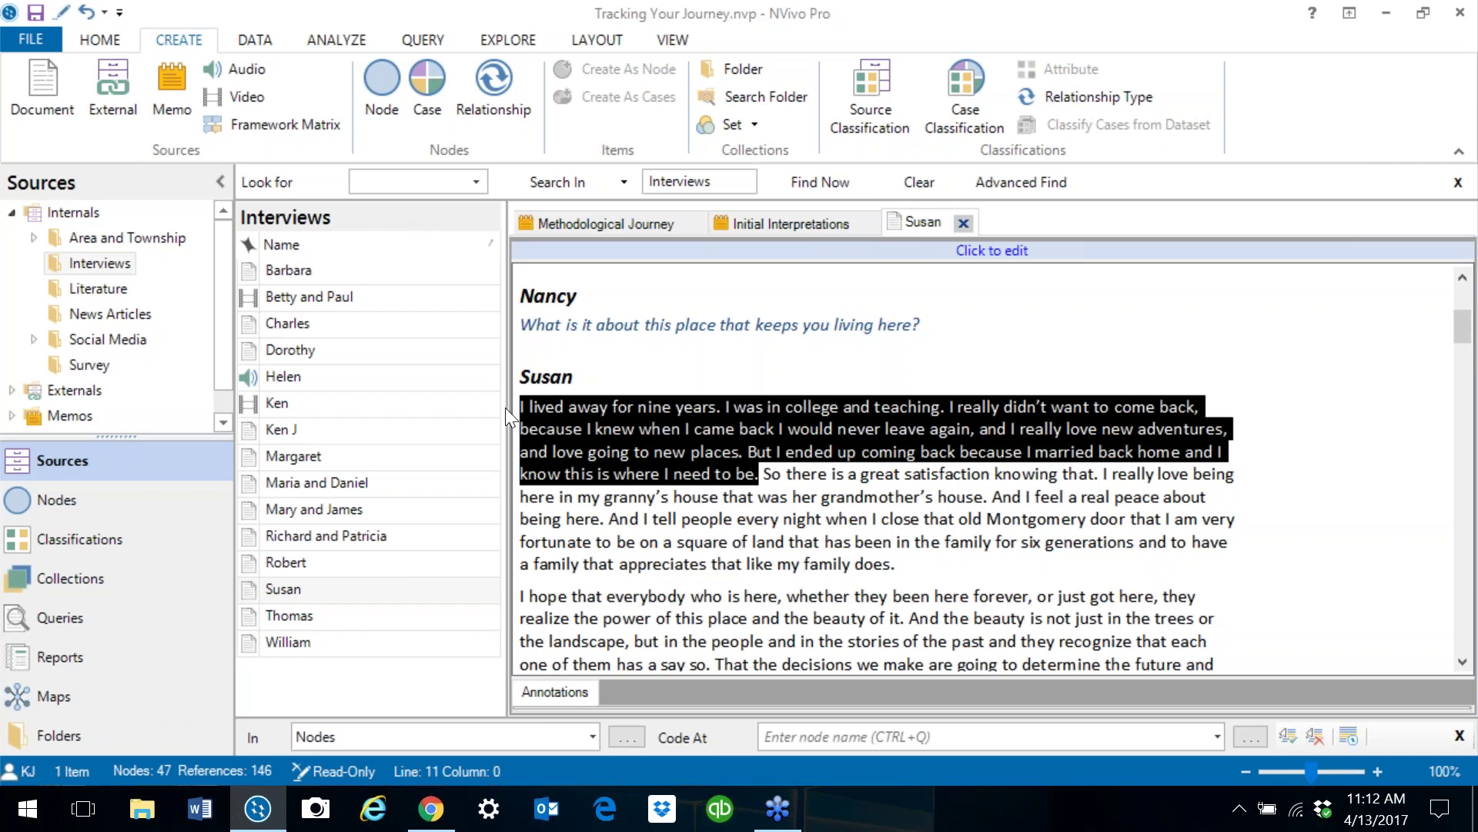
right_click(590, 443)
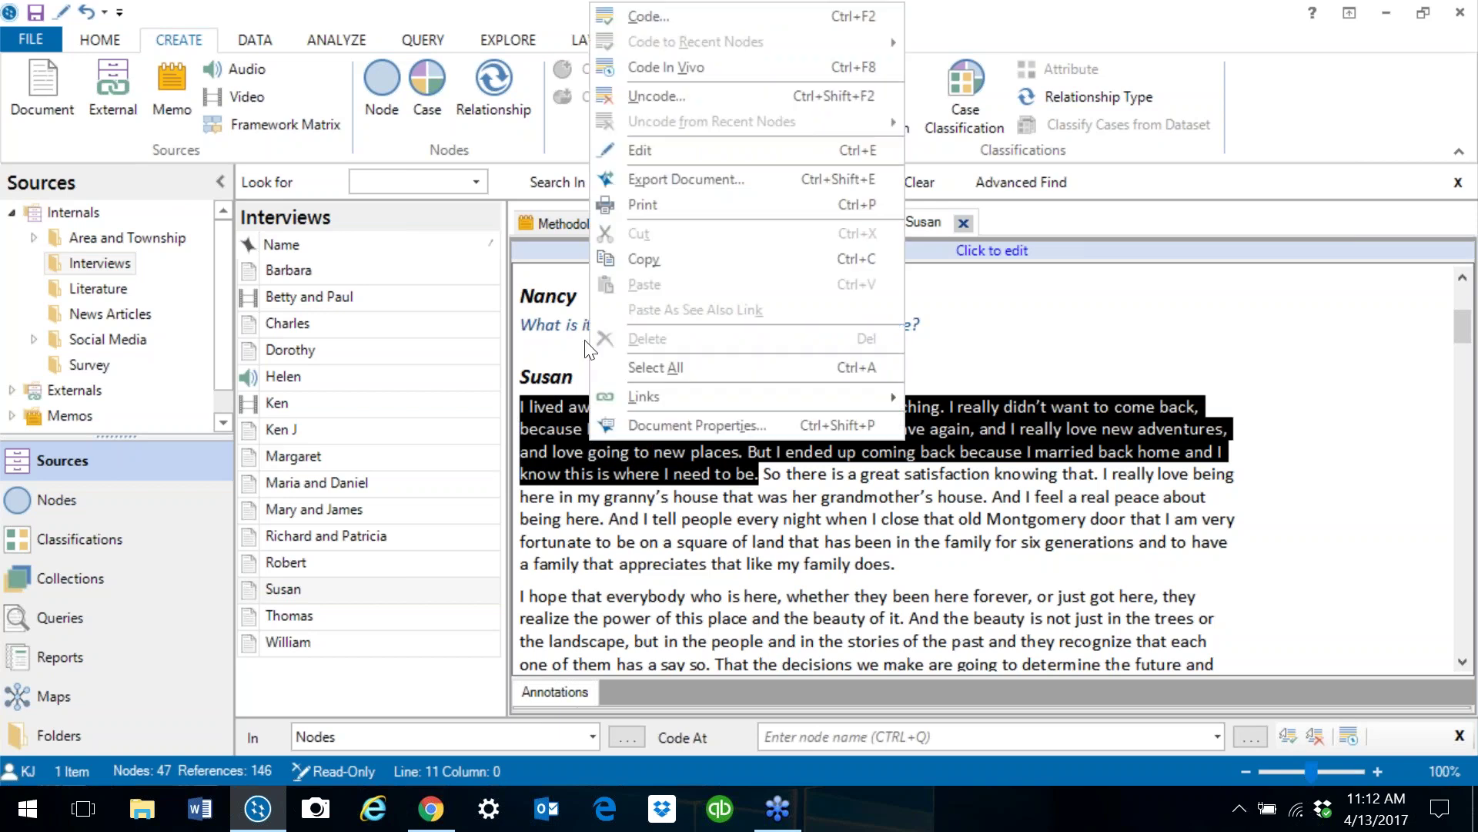
click(618, 264)
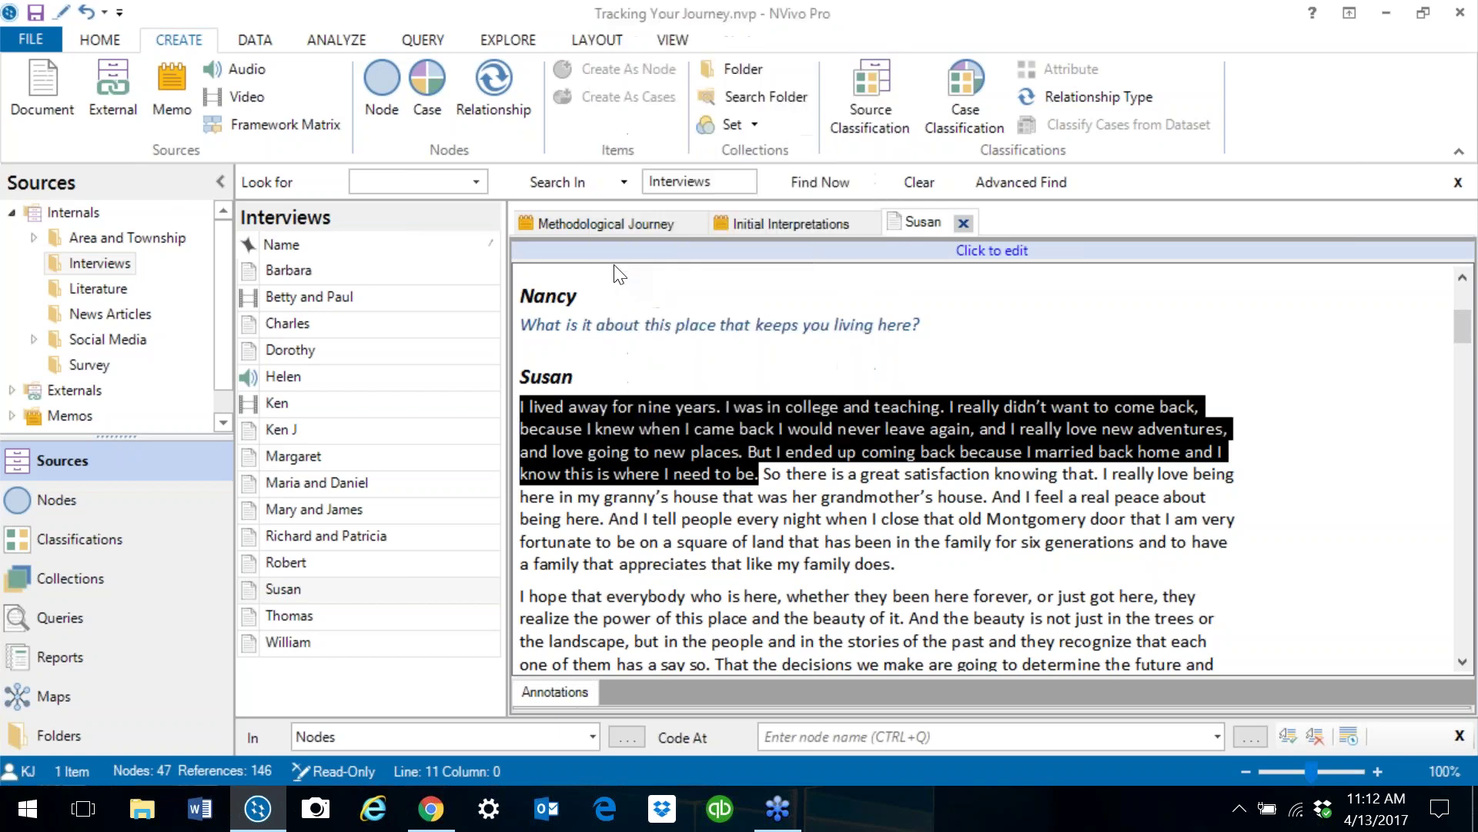
Step: Paste the copied passage as a See Also Link on "leave and come back" in Initial Interpretations and close the interview
click(754, 226)
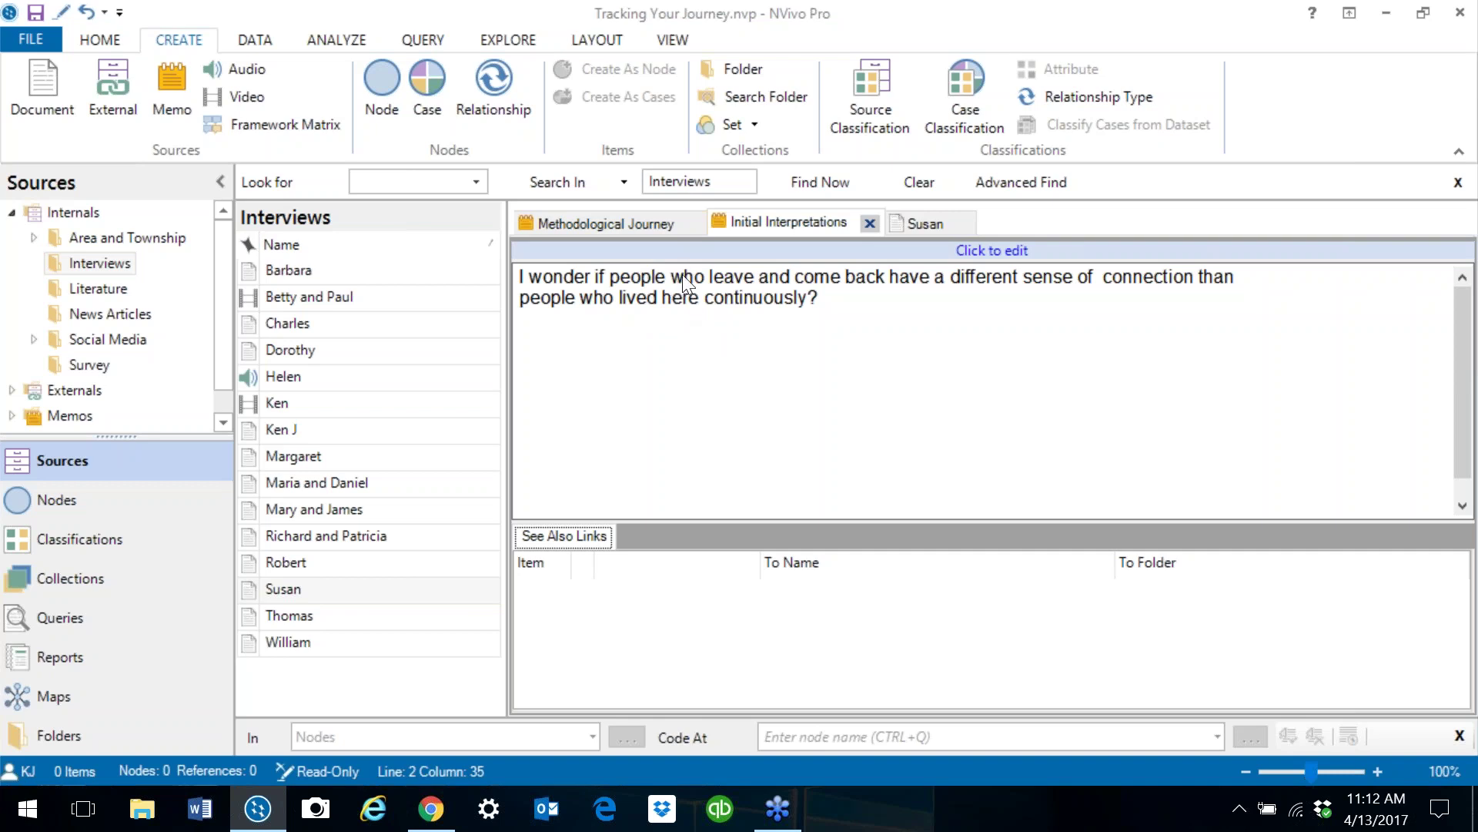
drag(708, 273, 893, 291)
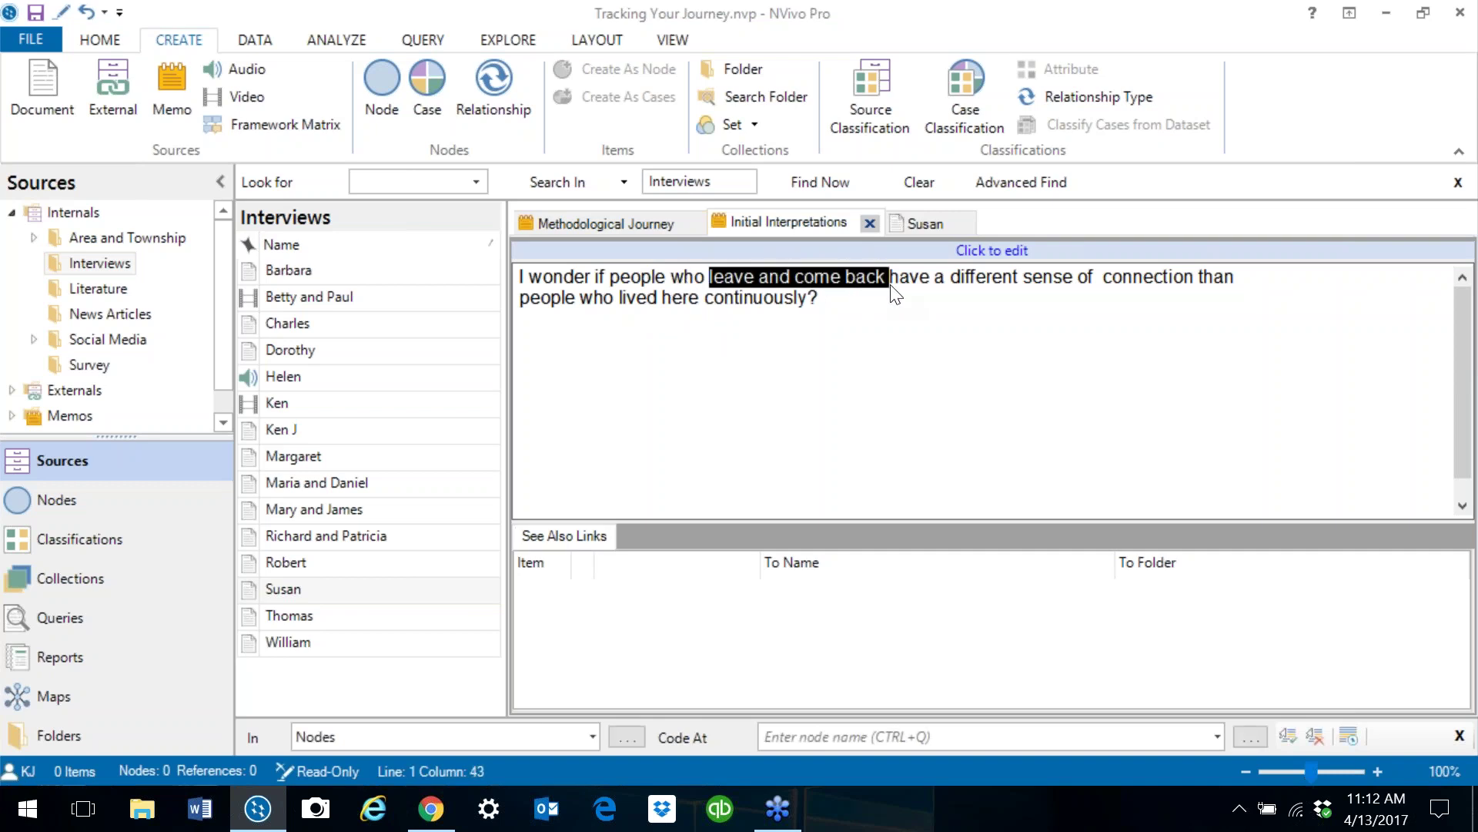
right_click(797, 285)
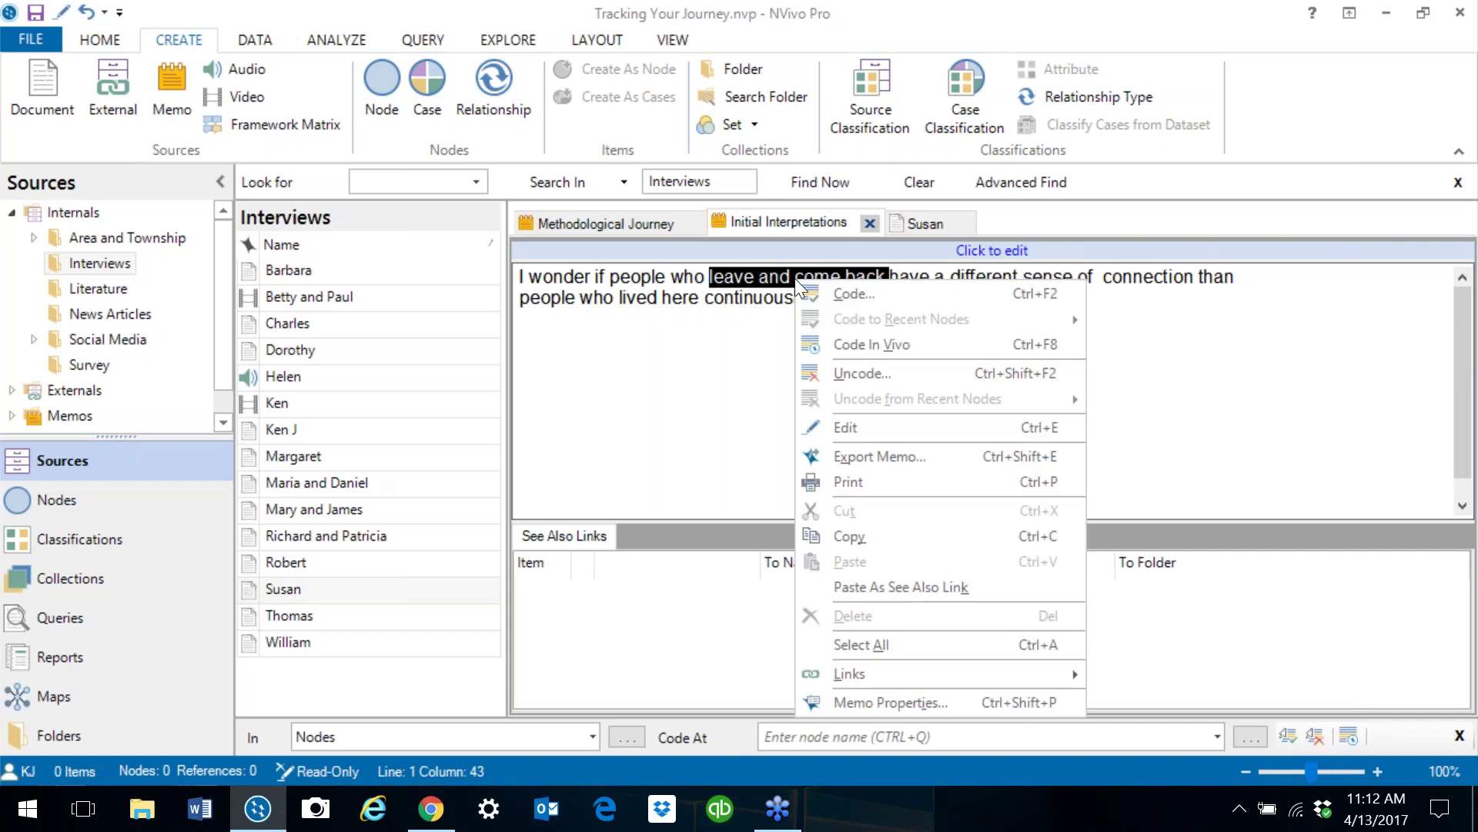
click(835, 586)
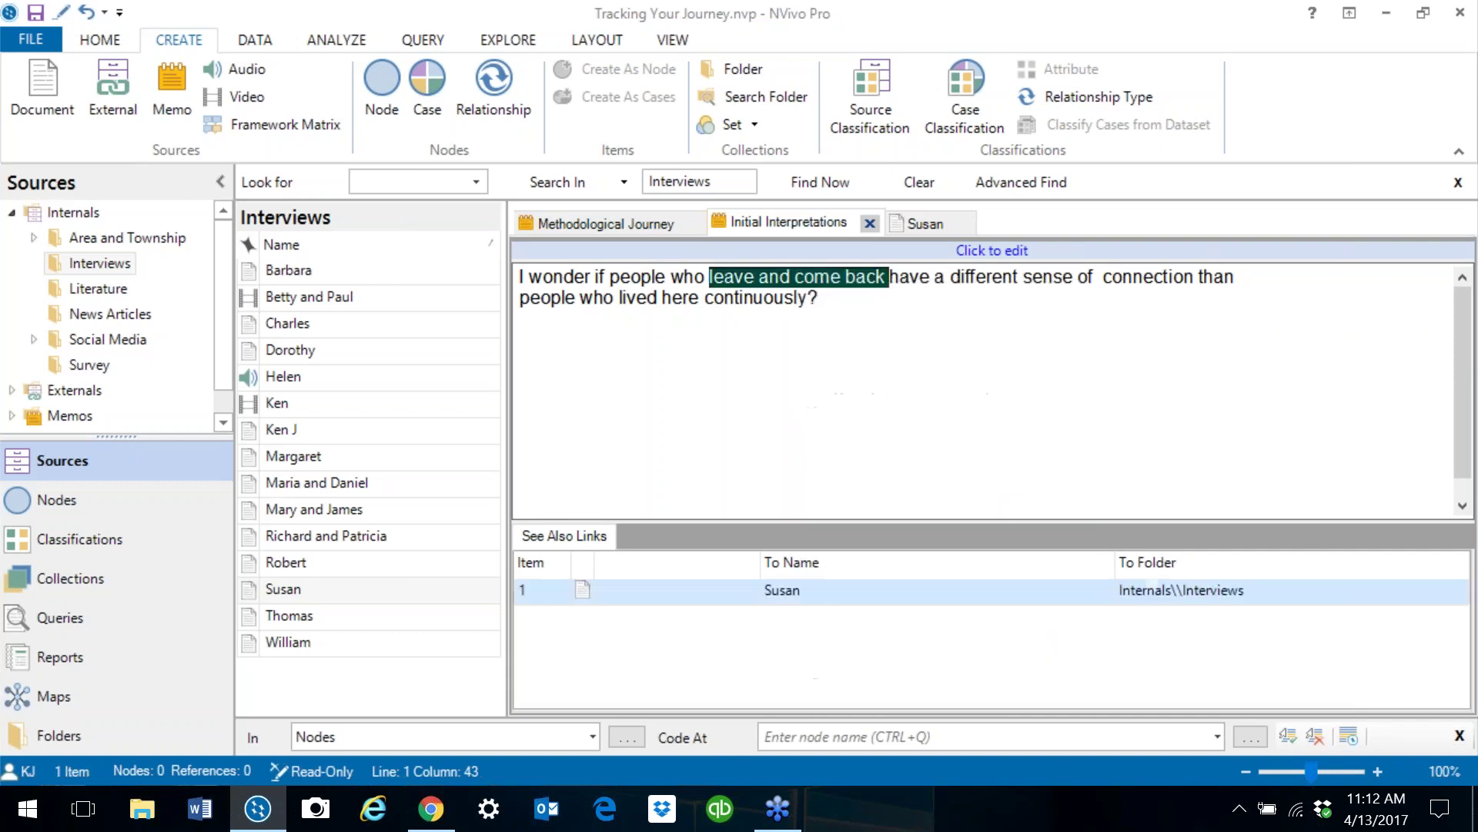
click(963, 298)
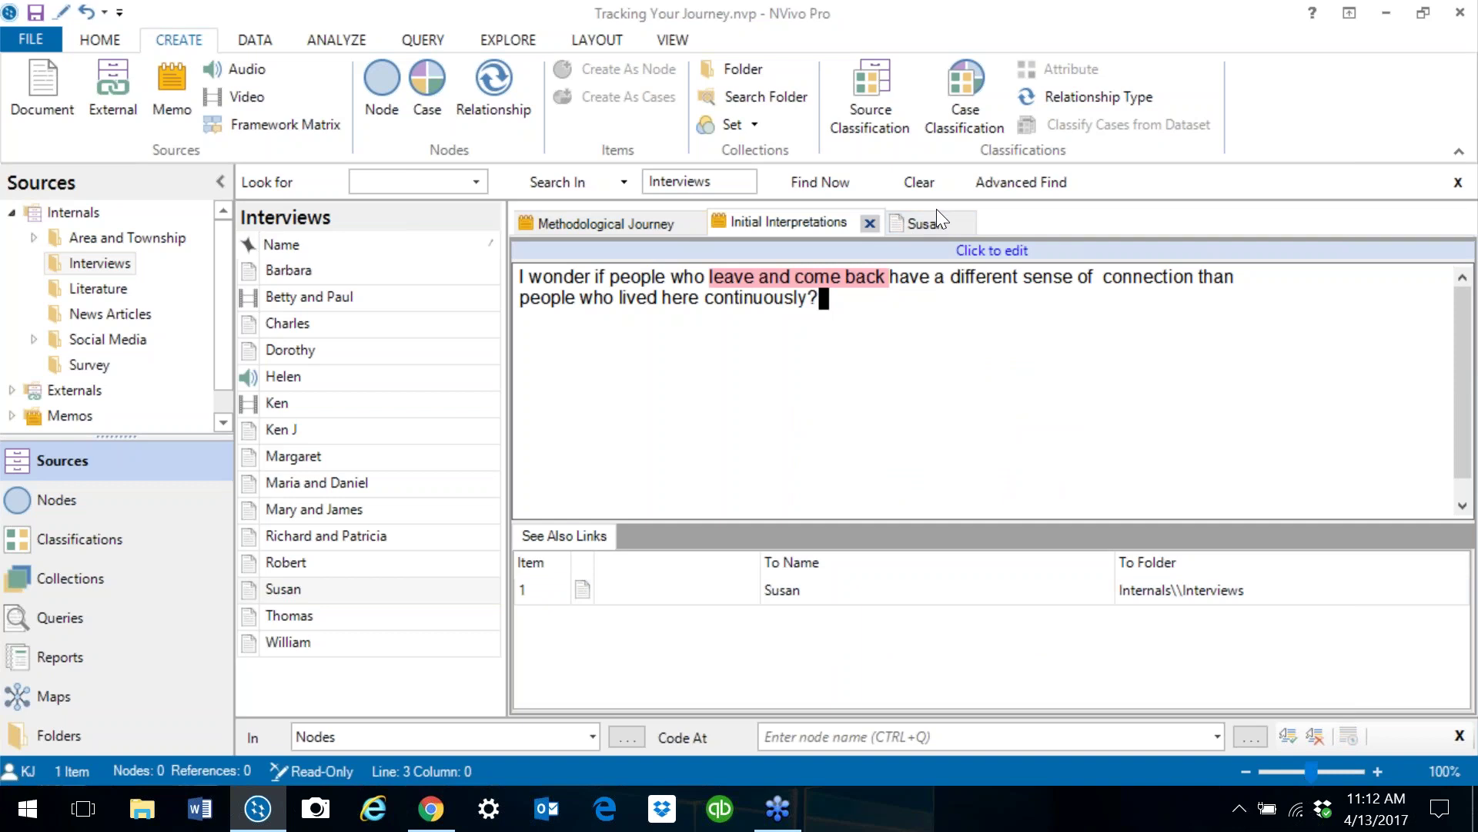
click(961, 223)
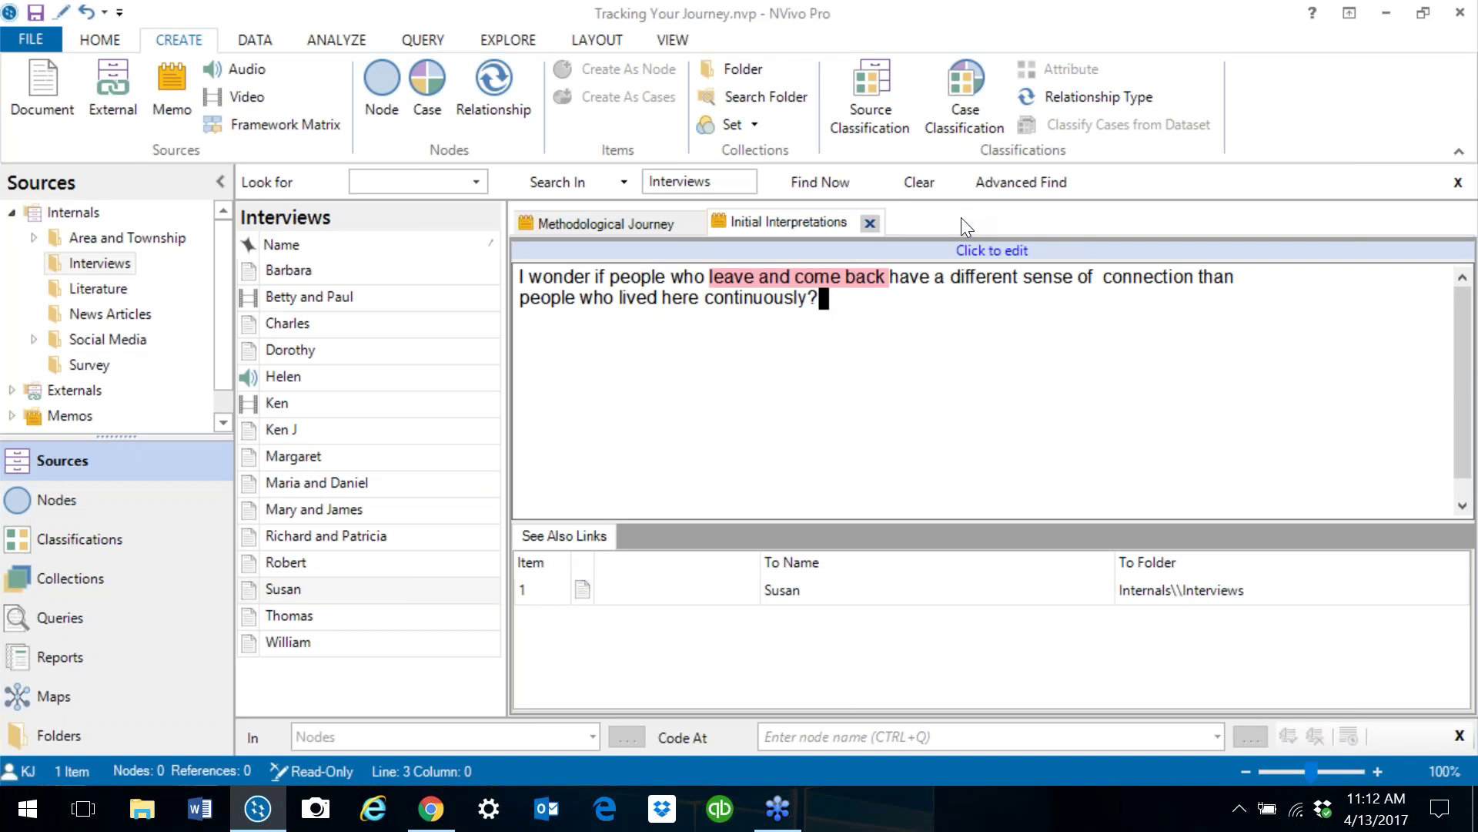
Step: Open the interview passage through the See Also Link in the Initial Interpretations memo
key(Return)
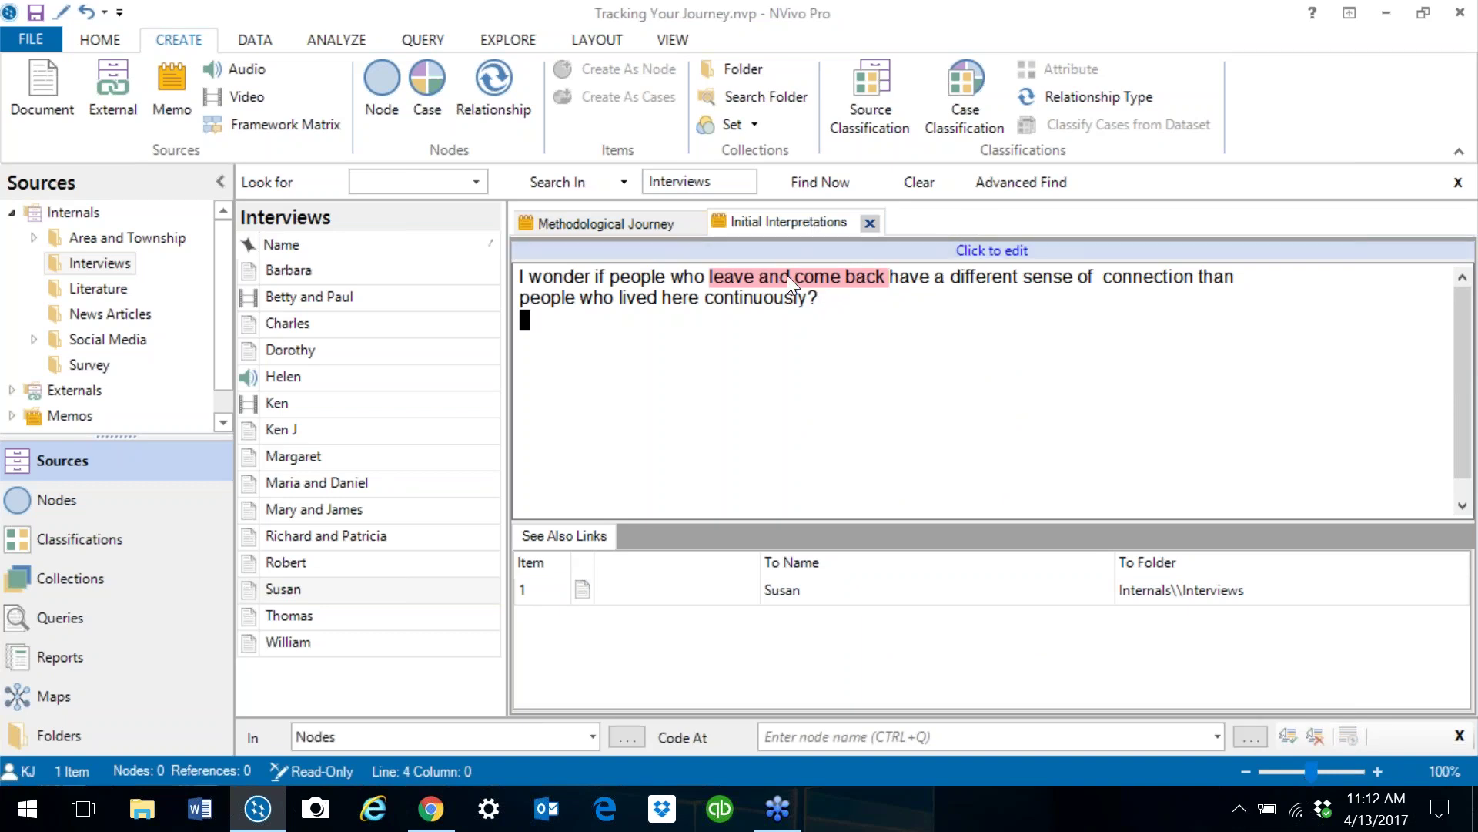
click(780, 589)
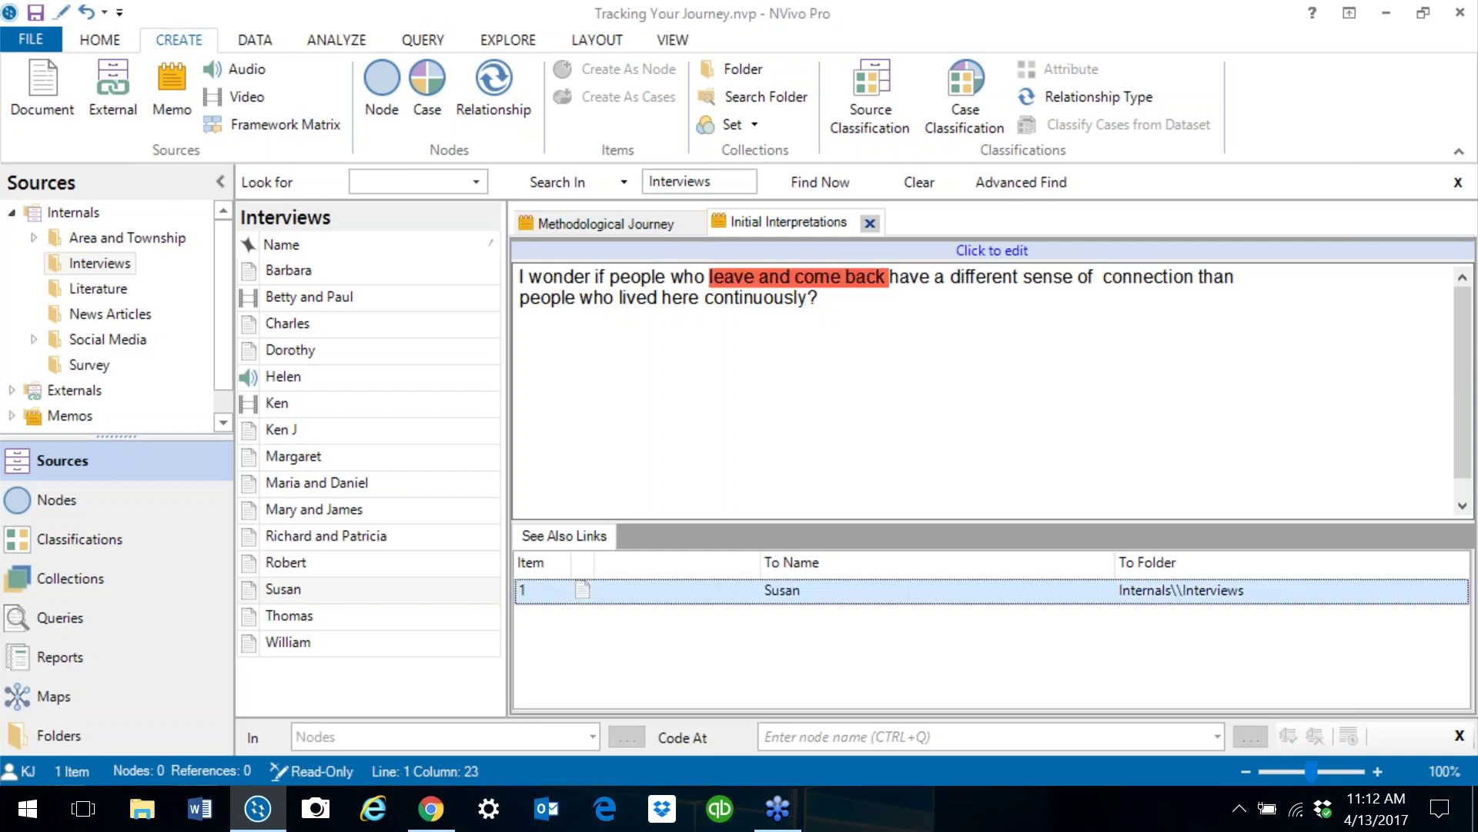
double_click(780, 588)
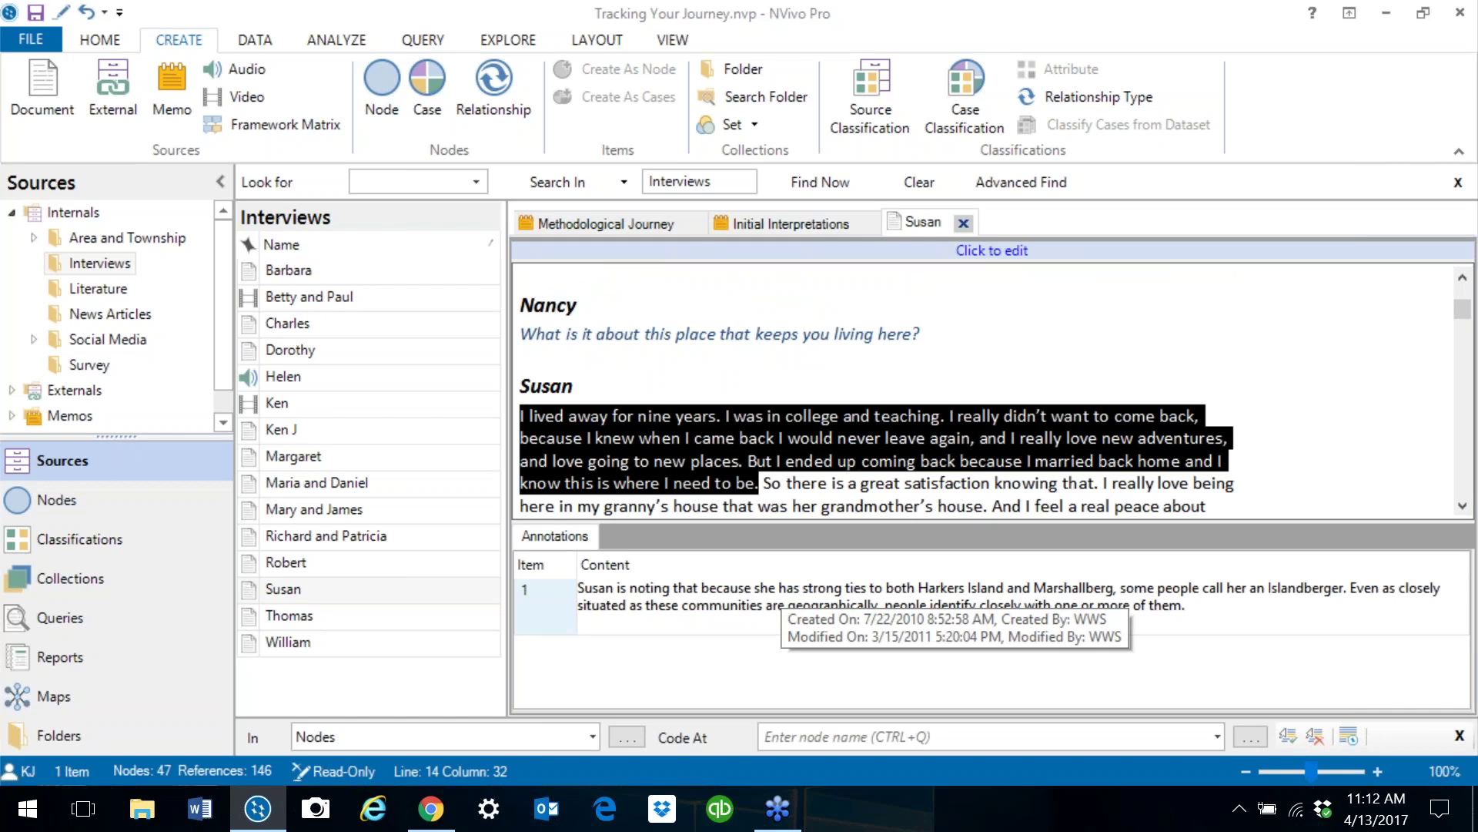
Step: Close the Initial Interpretations memo and the linked interview to return to the Methodological Journey memo
click(761, 225)
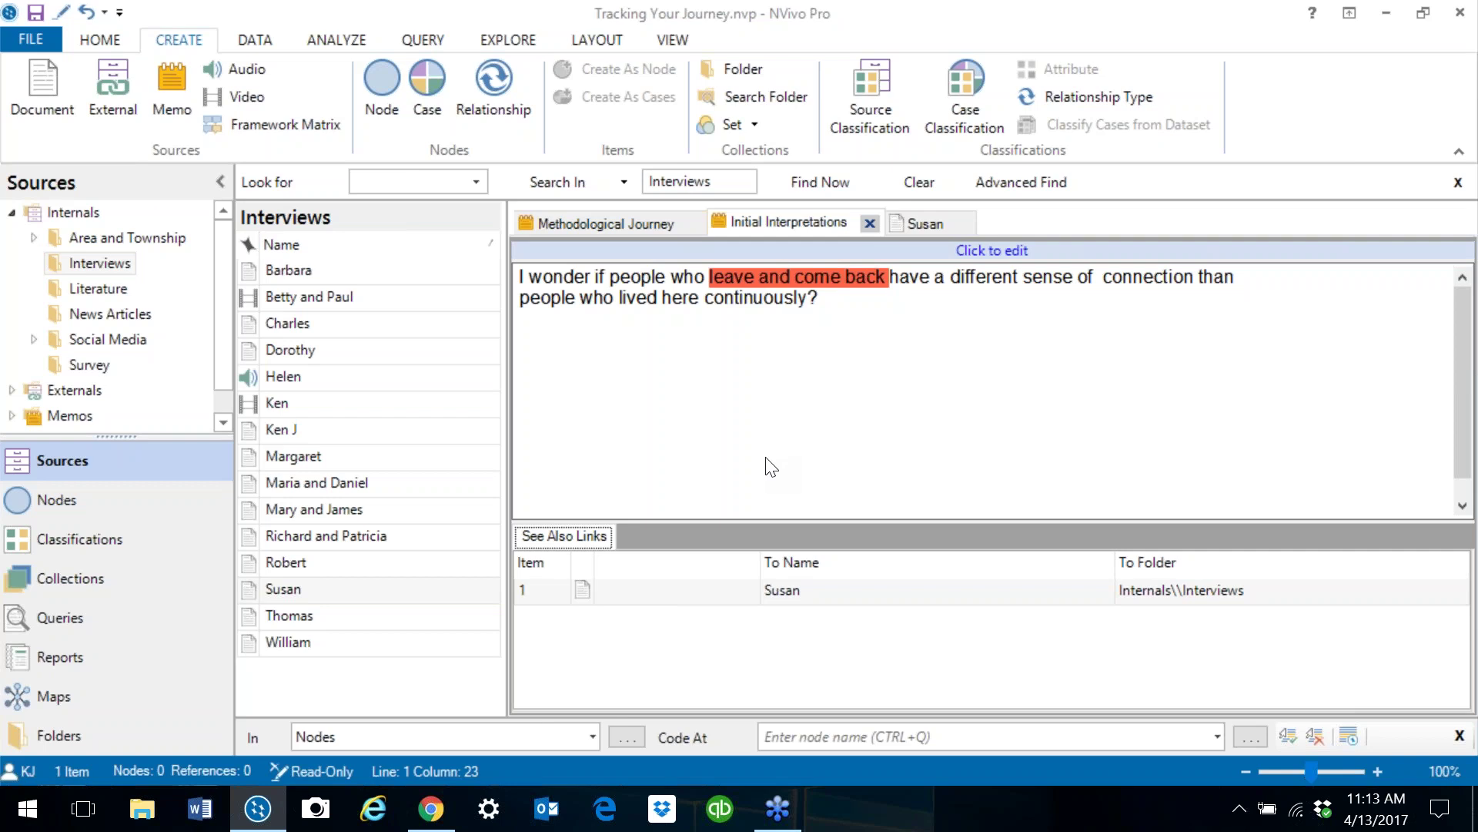
click(869, 225)
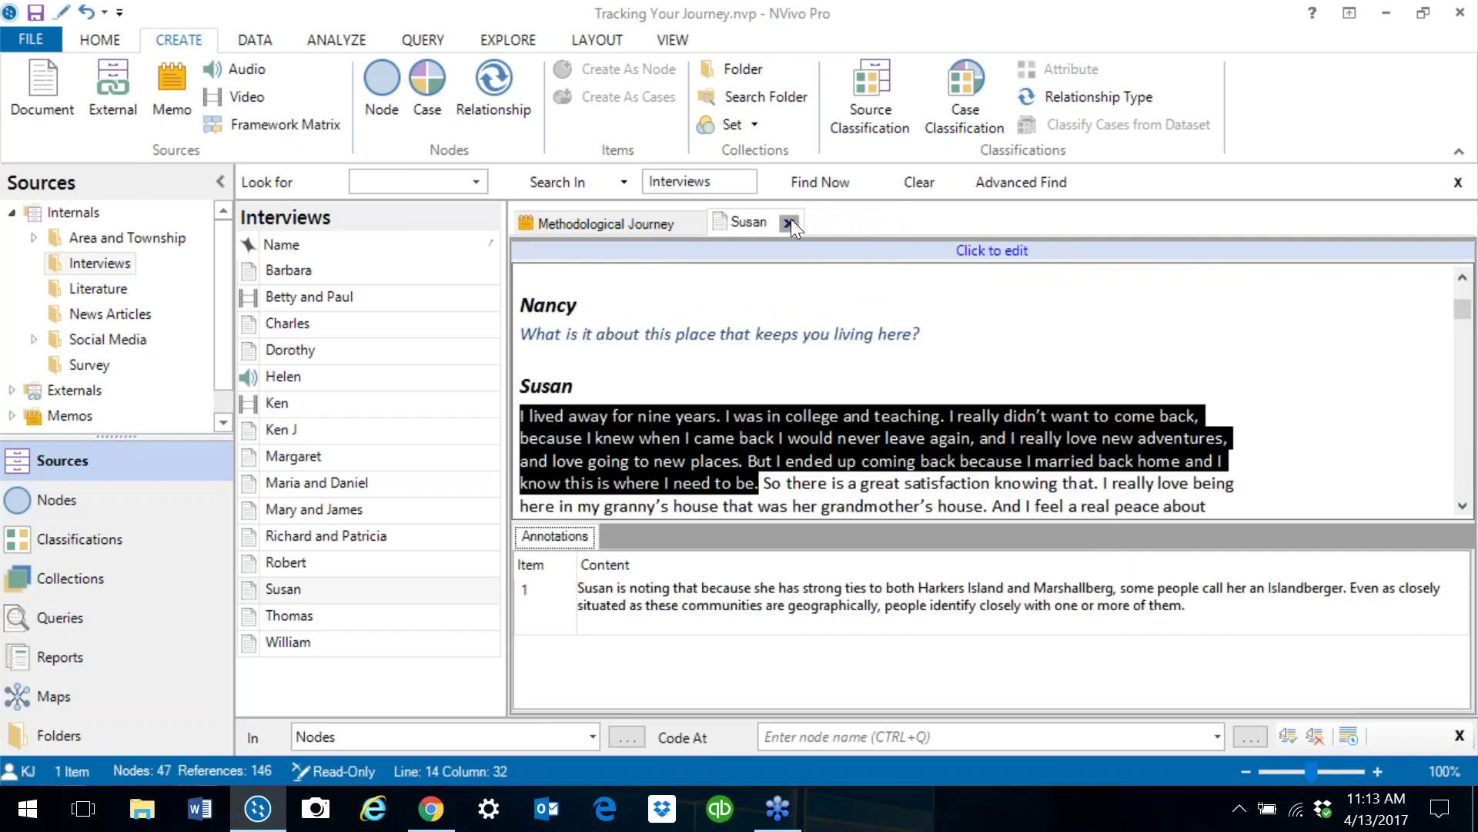
click(789, 223)
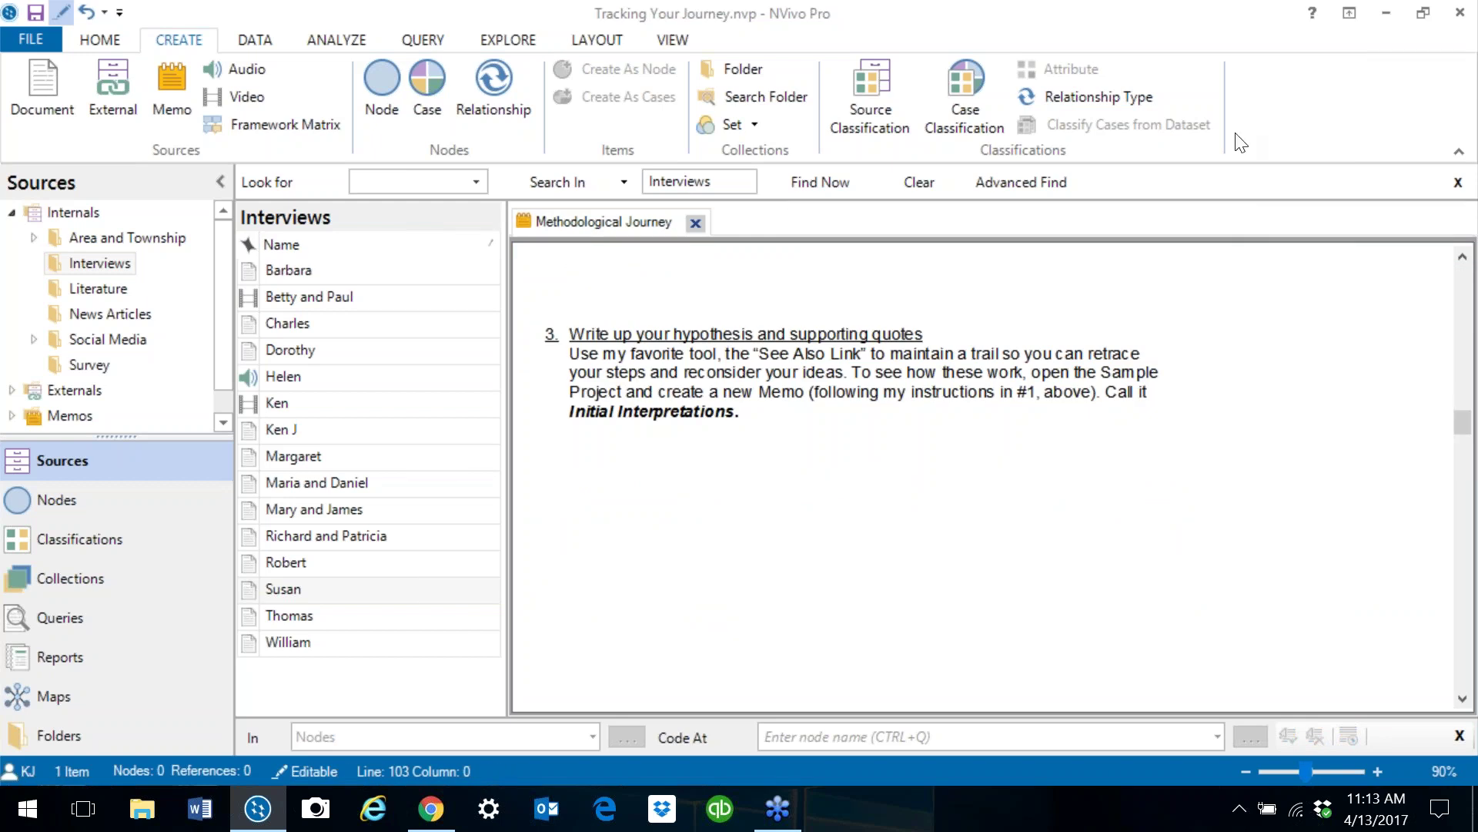
Step: Read memo uses 4 to 6 in the Methodological Journey memo, on field journals, node descriptions and distractions
key(Page_Down)
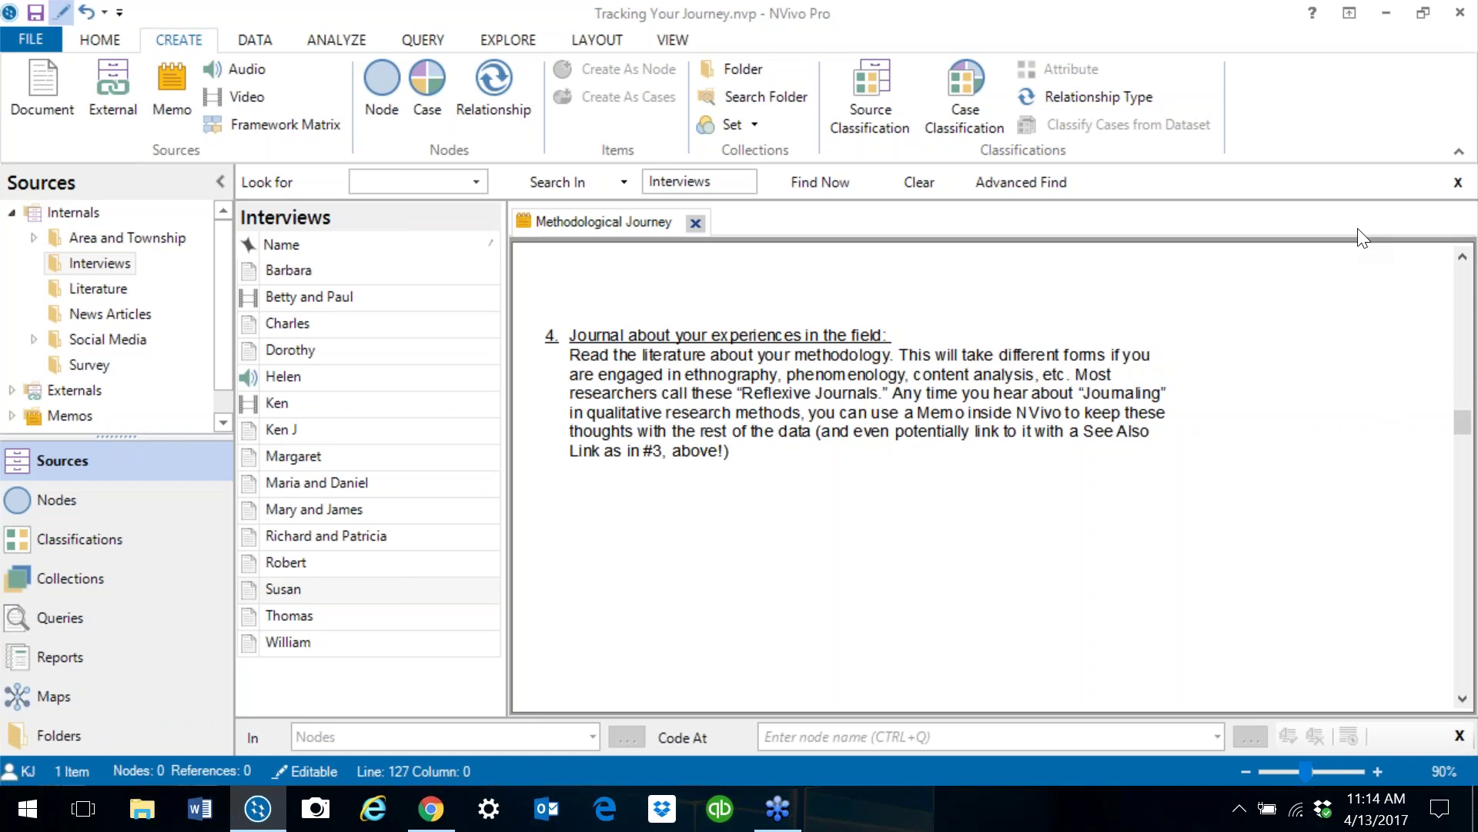
key(Page_Down)
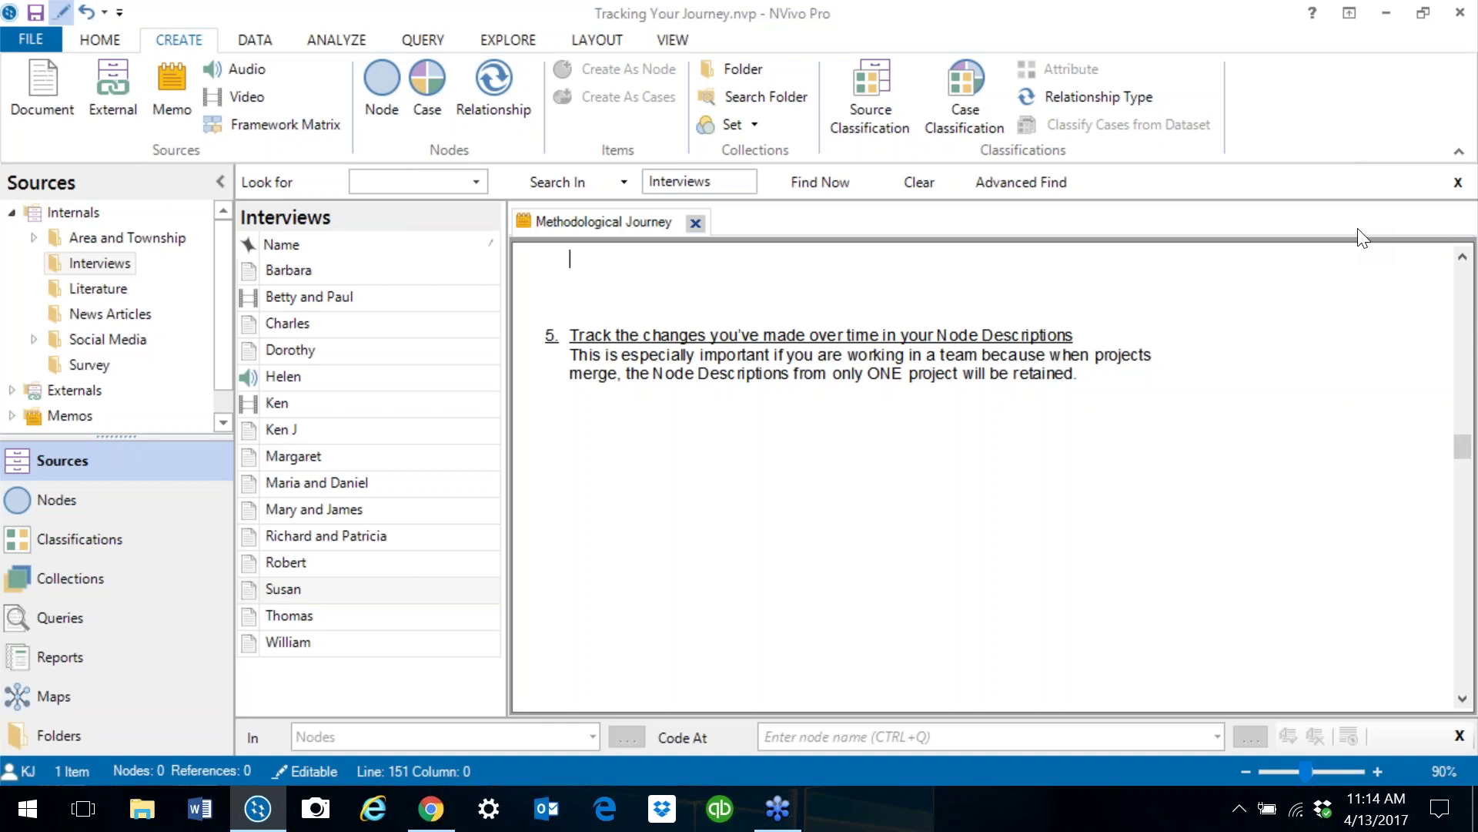
key(Page_Down)
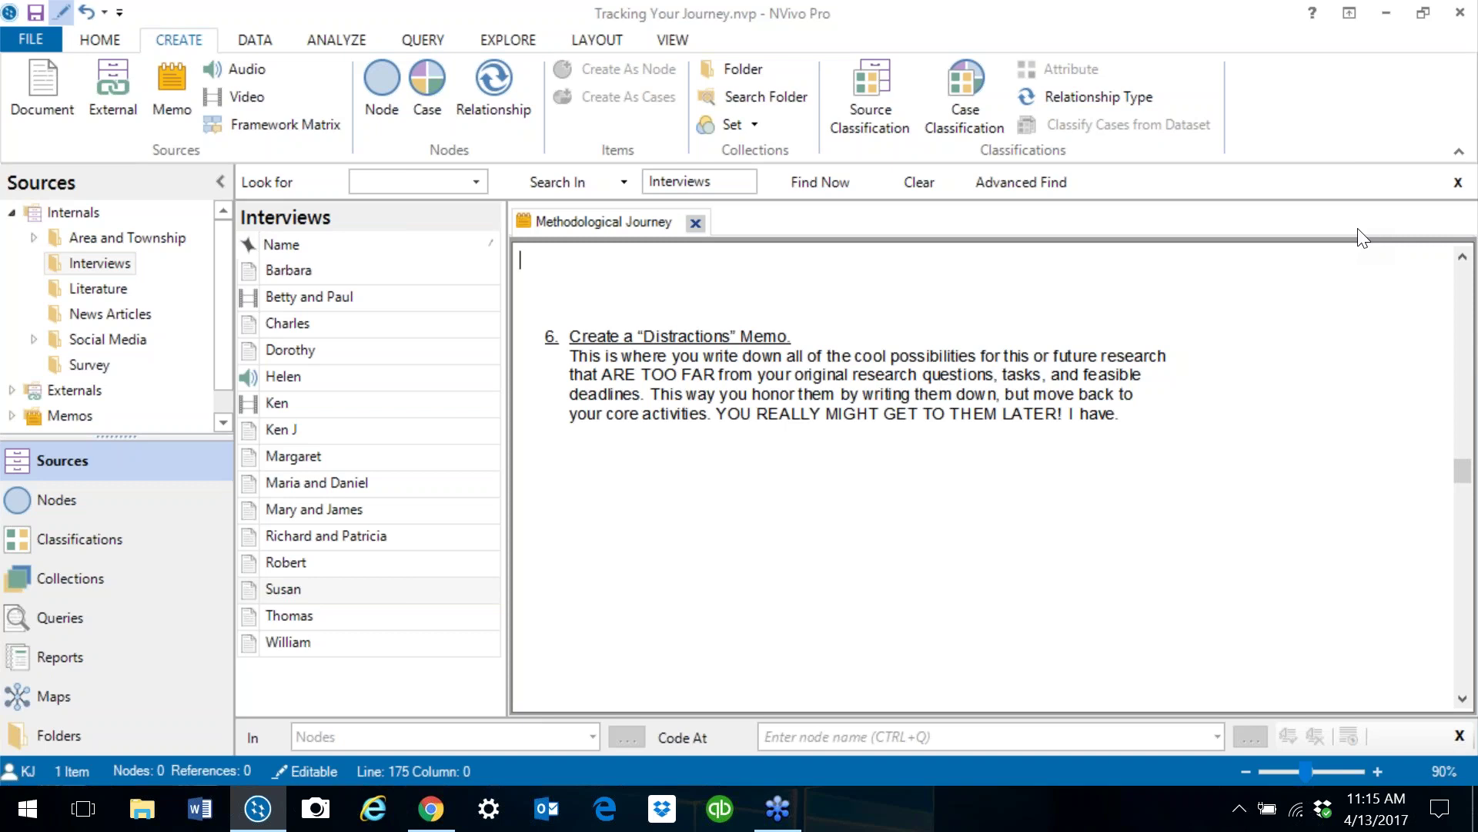
Step: Read memo uses 7 to 10 in the Methodological Journey memo and continue to the section on the role of annotations
key(Page_Down)
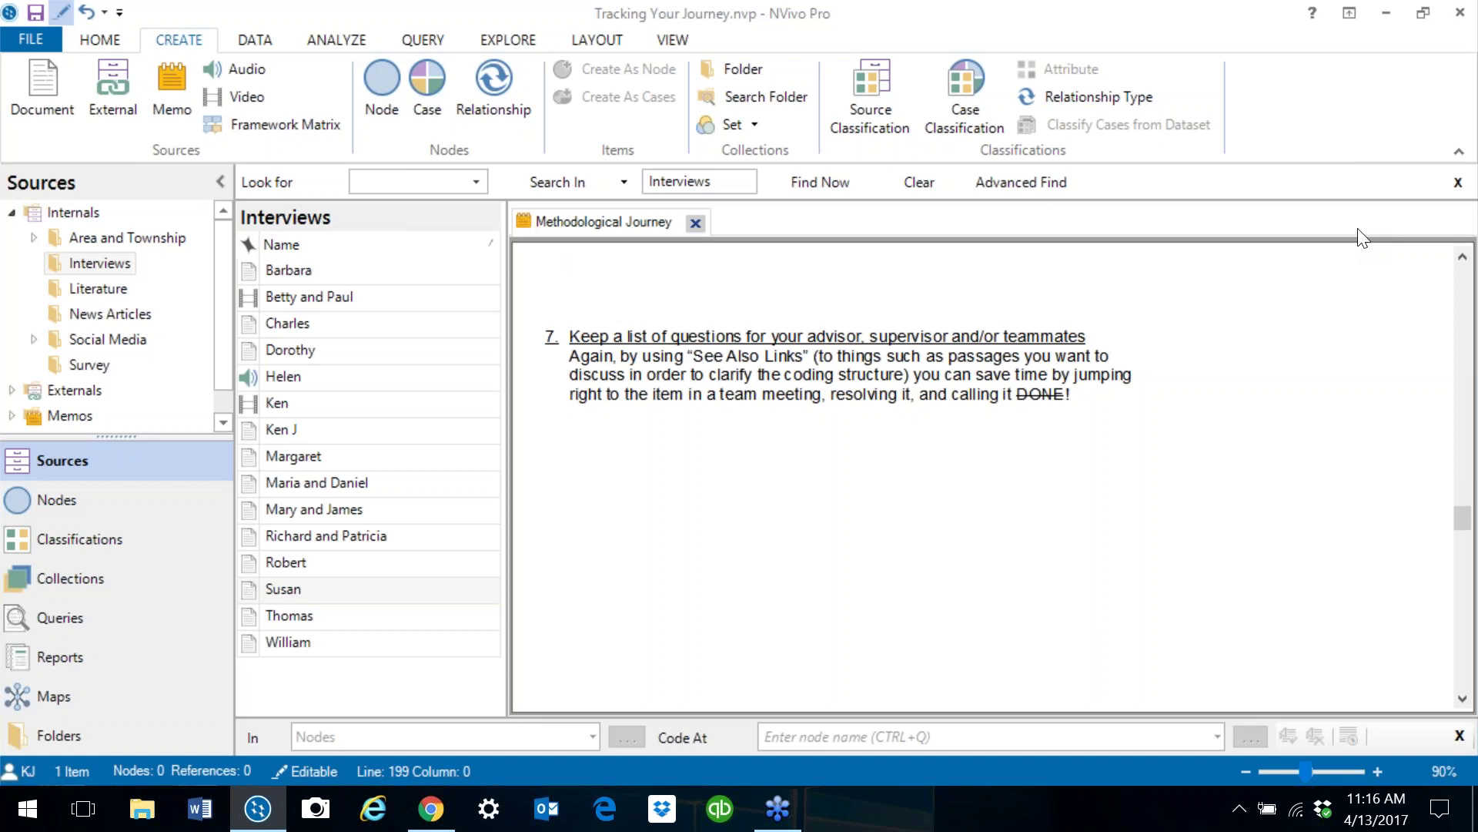
key(Page_Down)
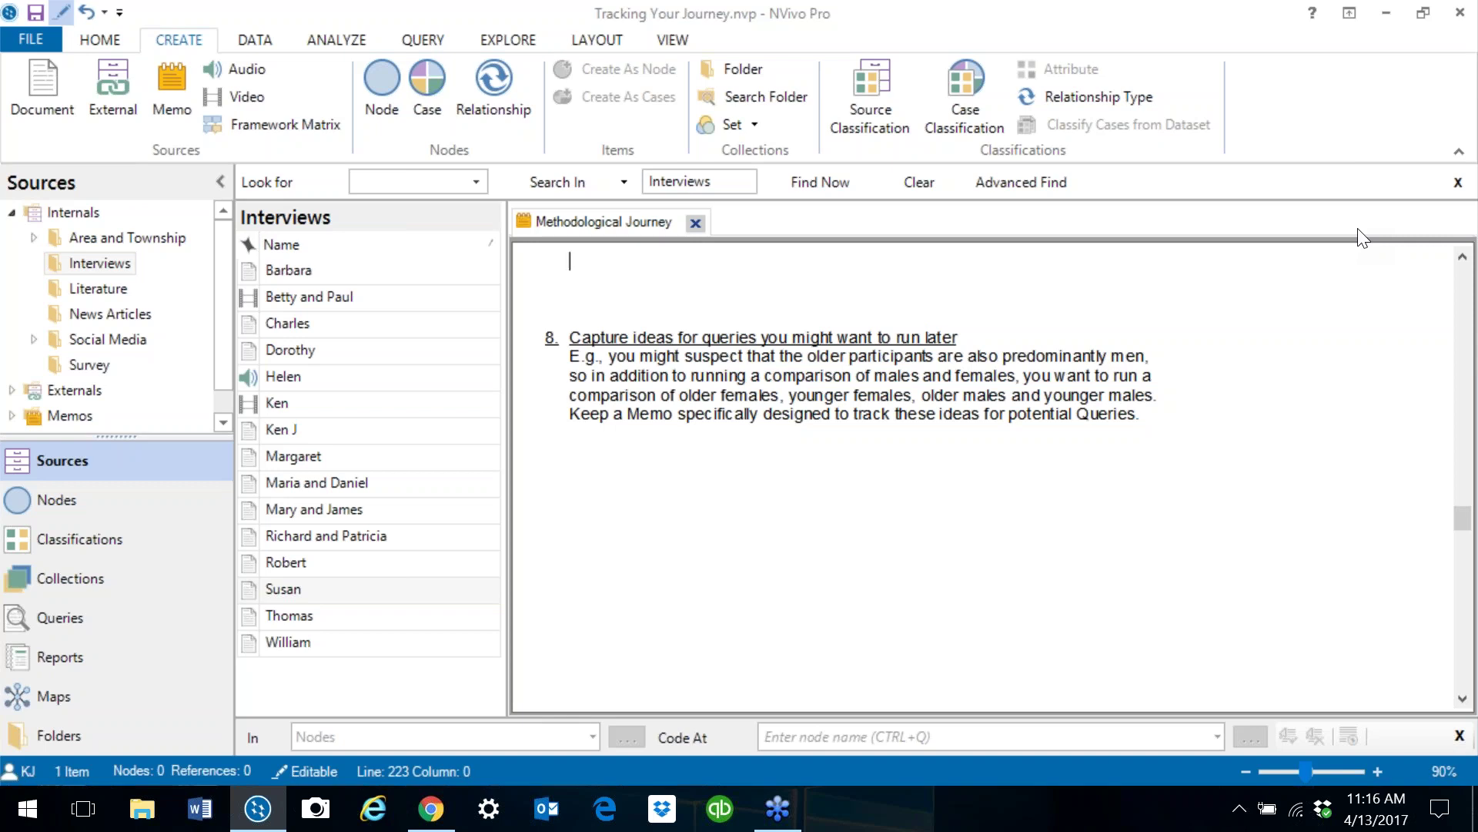
key(Page_Down)
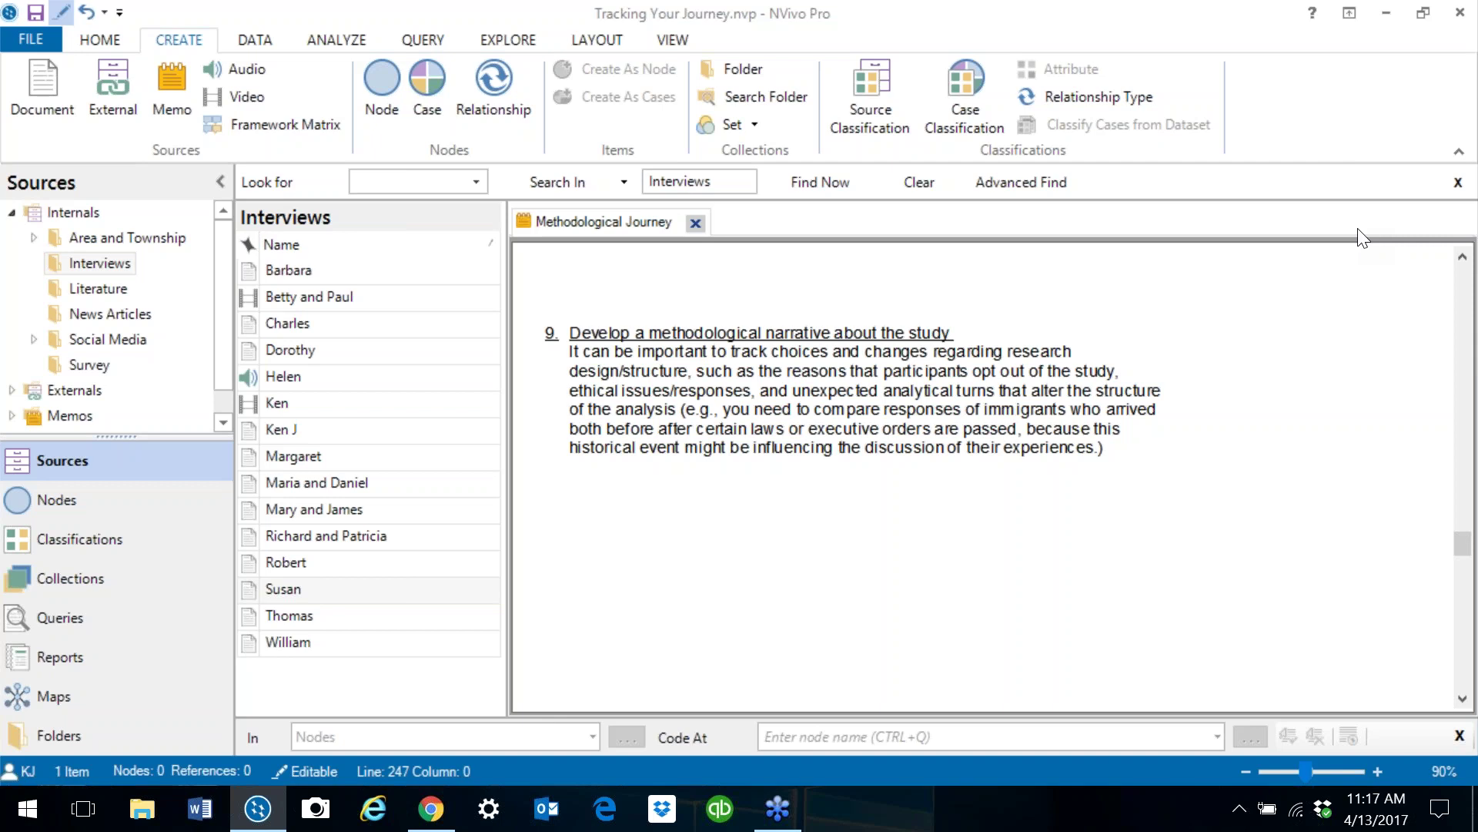
key(Page_Down)
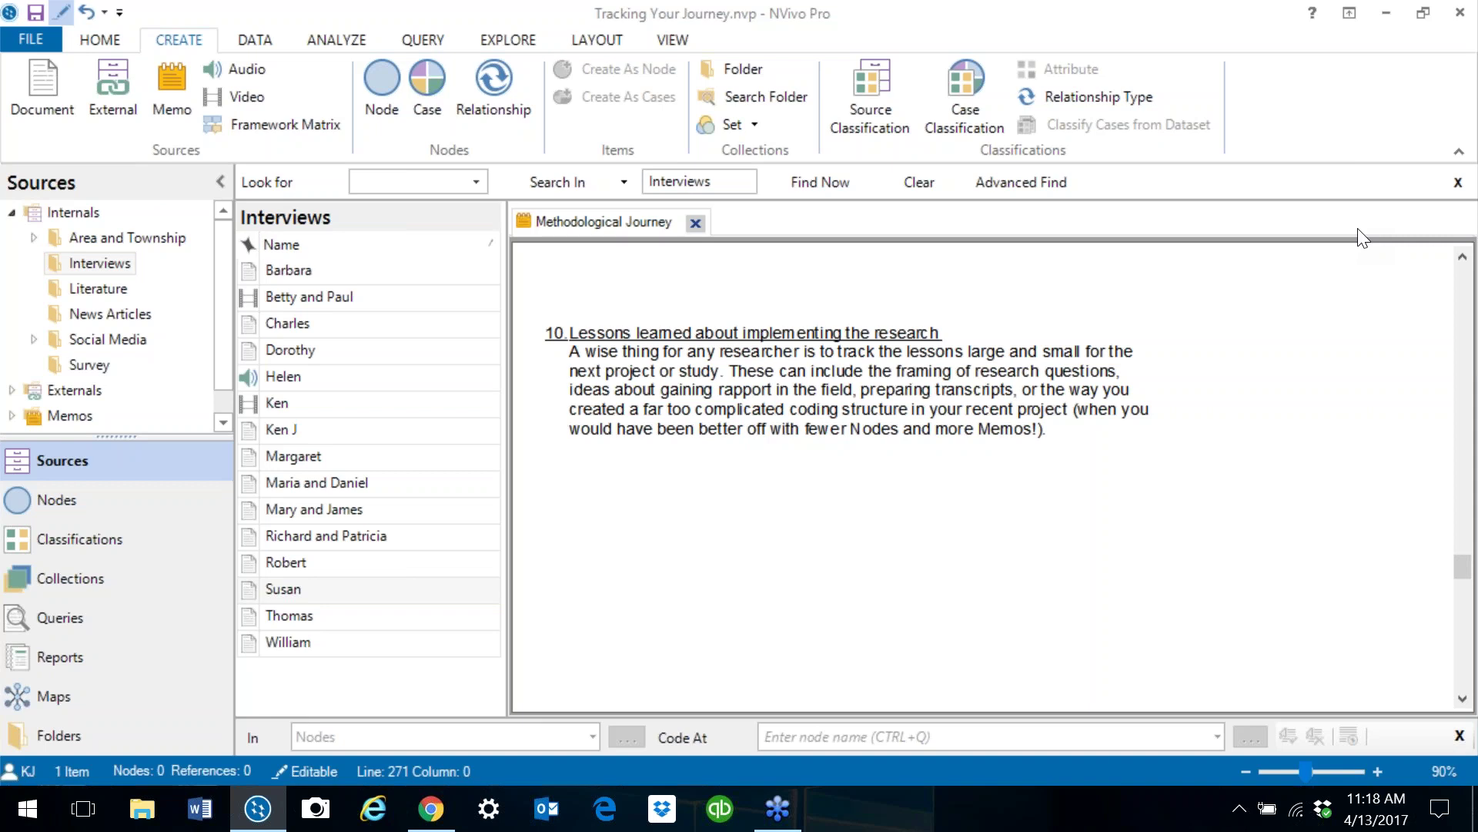
key(Page_Down)
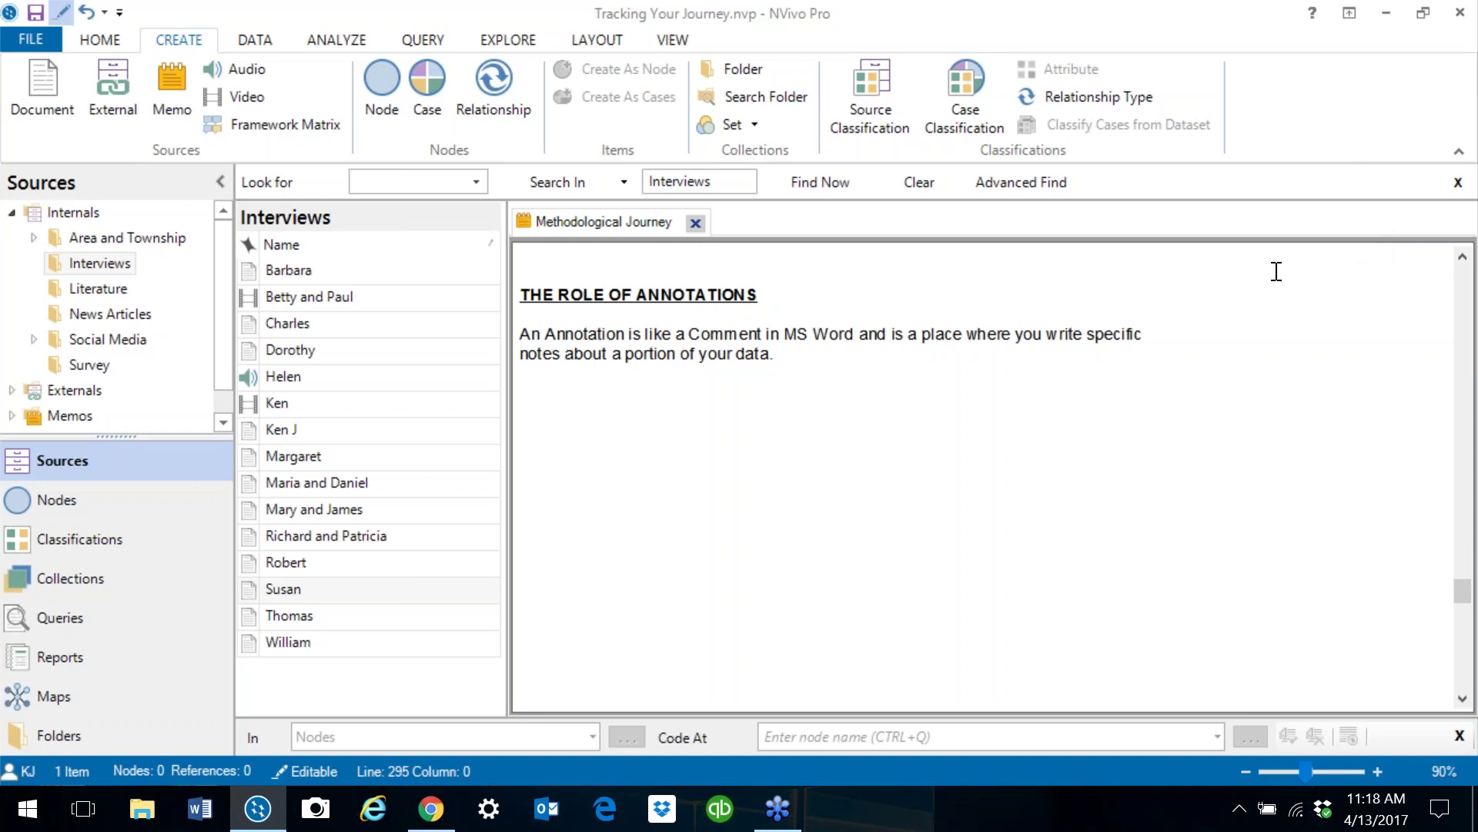
Step: Reopen the previously linked interview and find the answer about living away for nine years
double_click(280, 590)
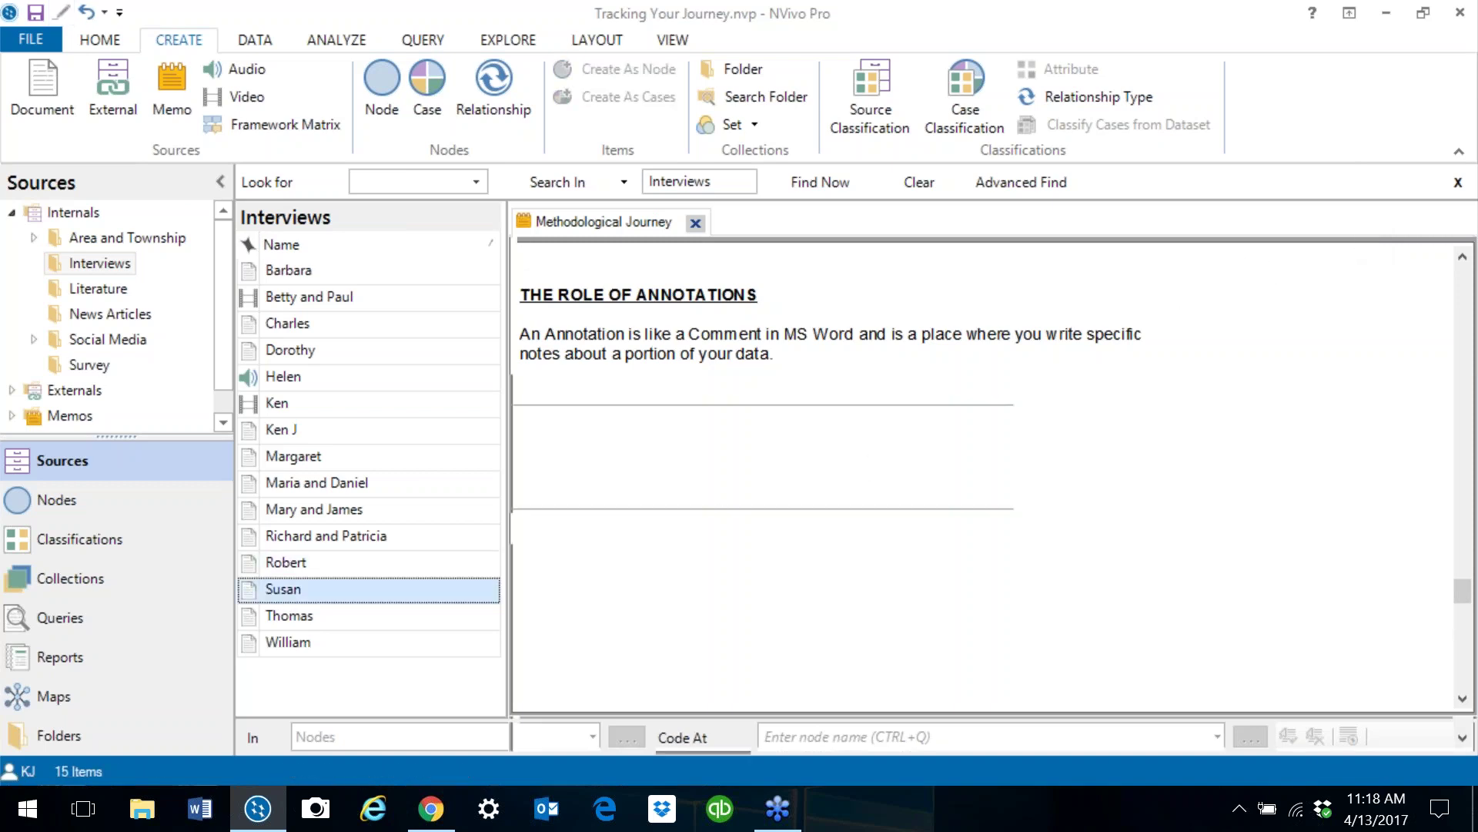
scroll(887, 419, down, 5)
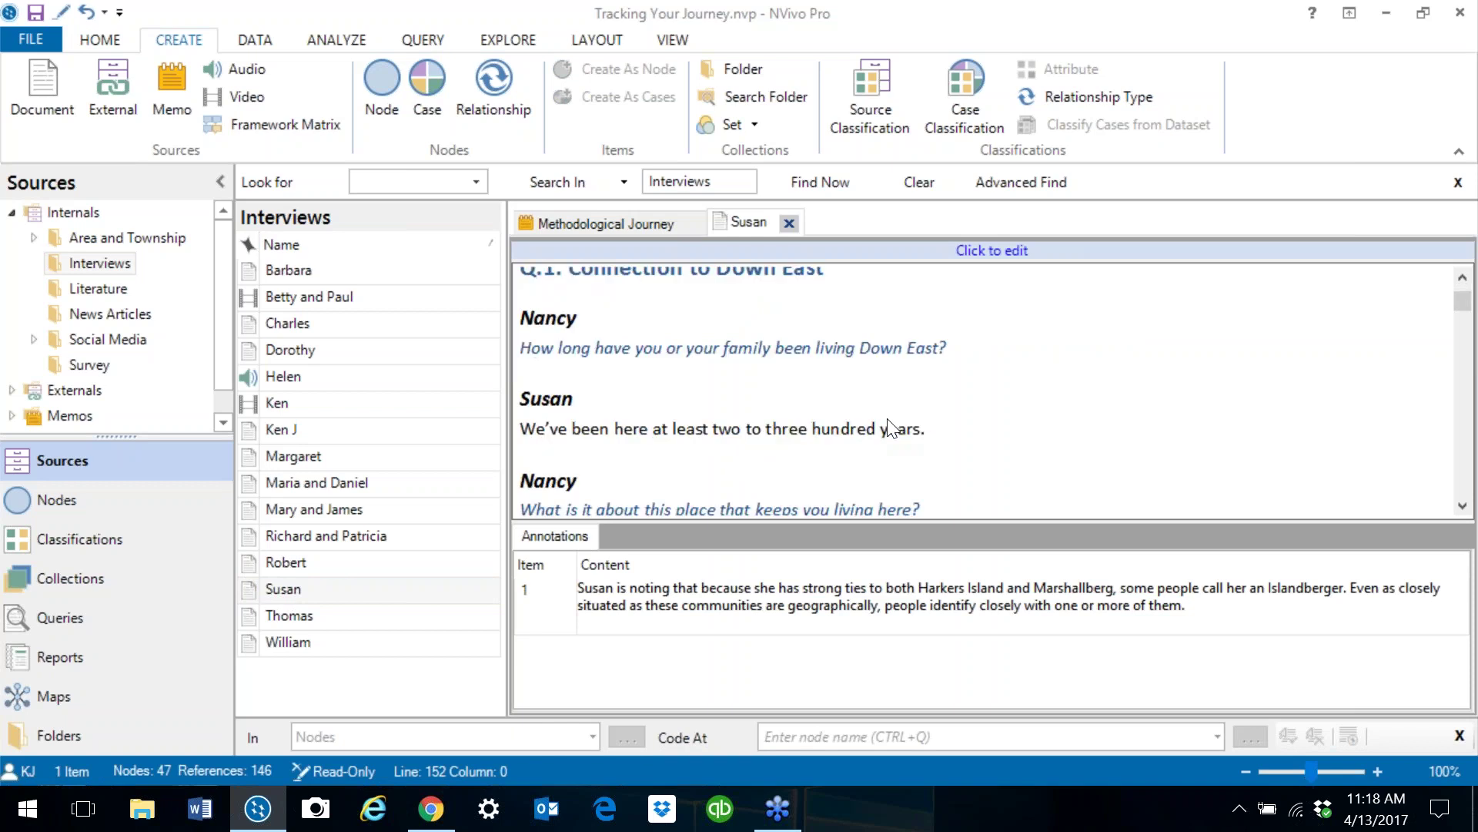
scroll(892, 427, down, 1)
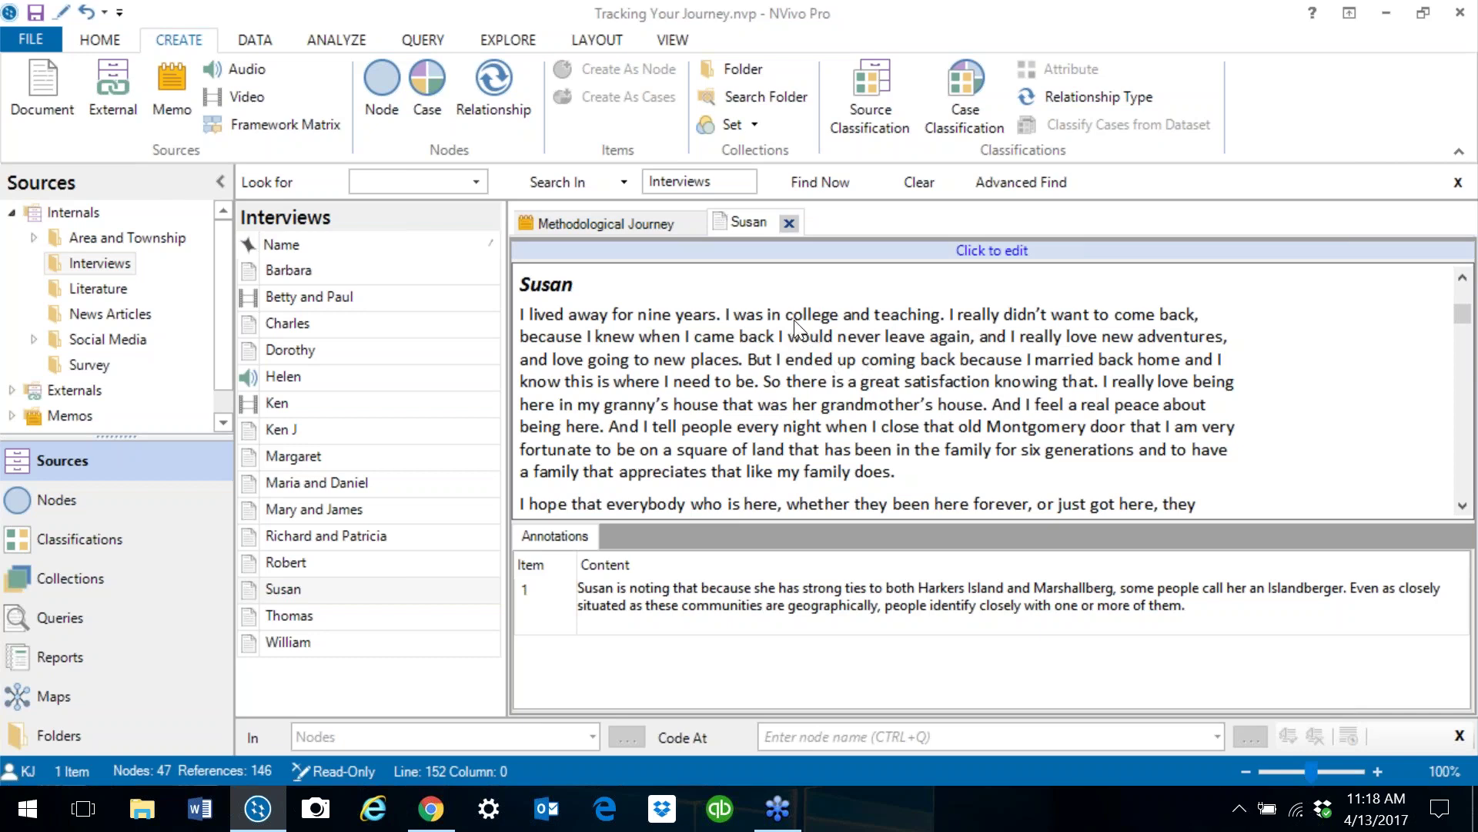
Step: Annotate "college and teaching" in the interview with a note that the participant attended Baylor, and close the interview
drag(786, 316, 938, 319)
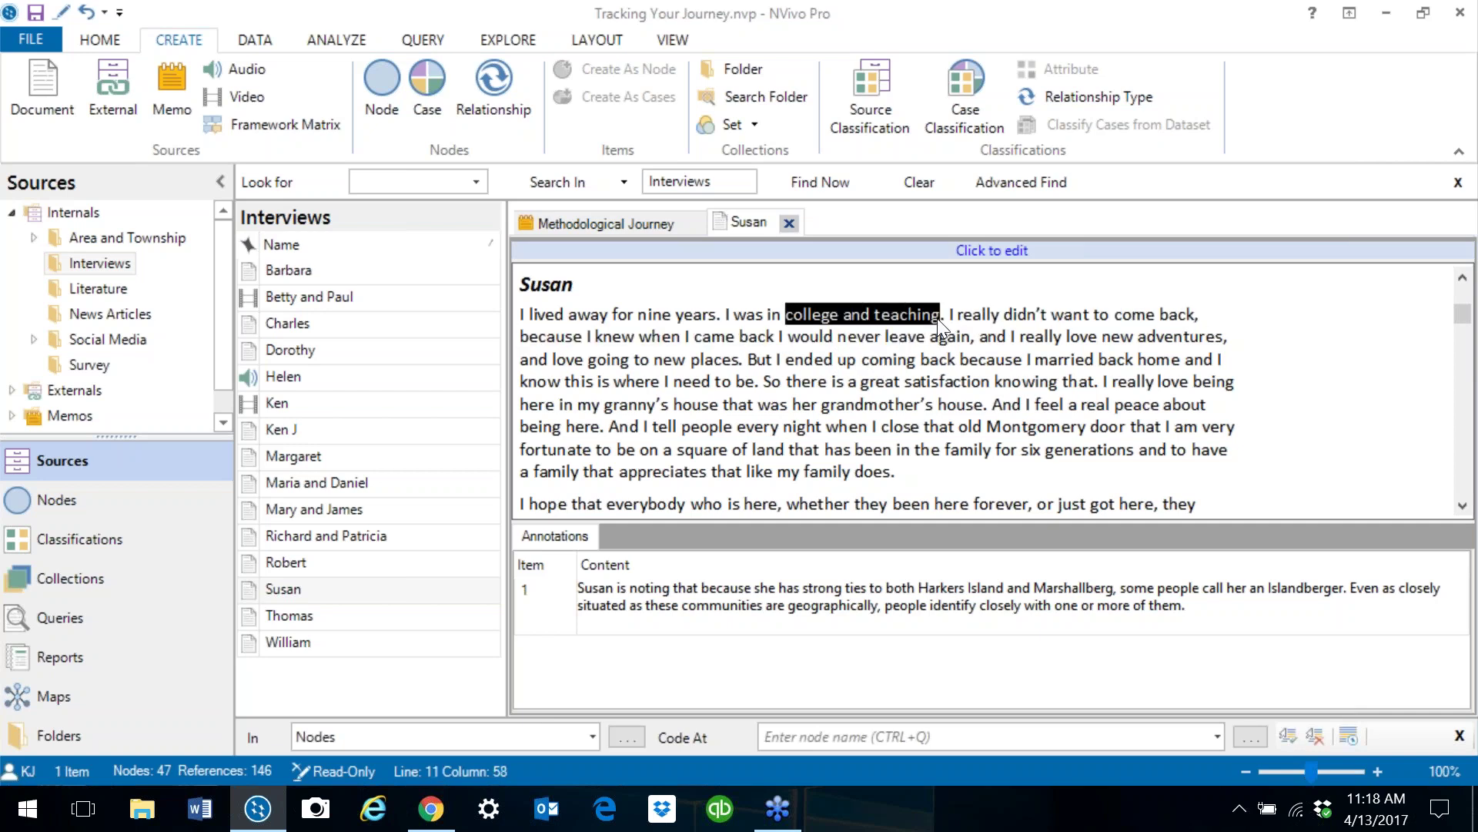
right_click(857, 324)
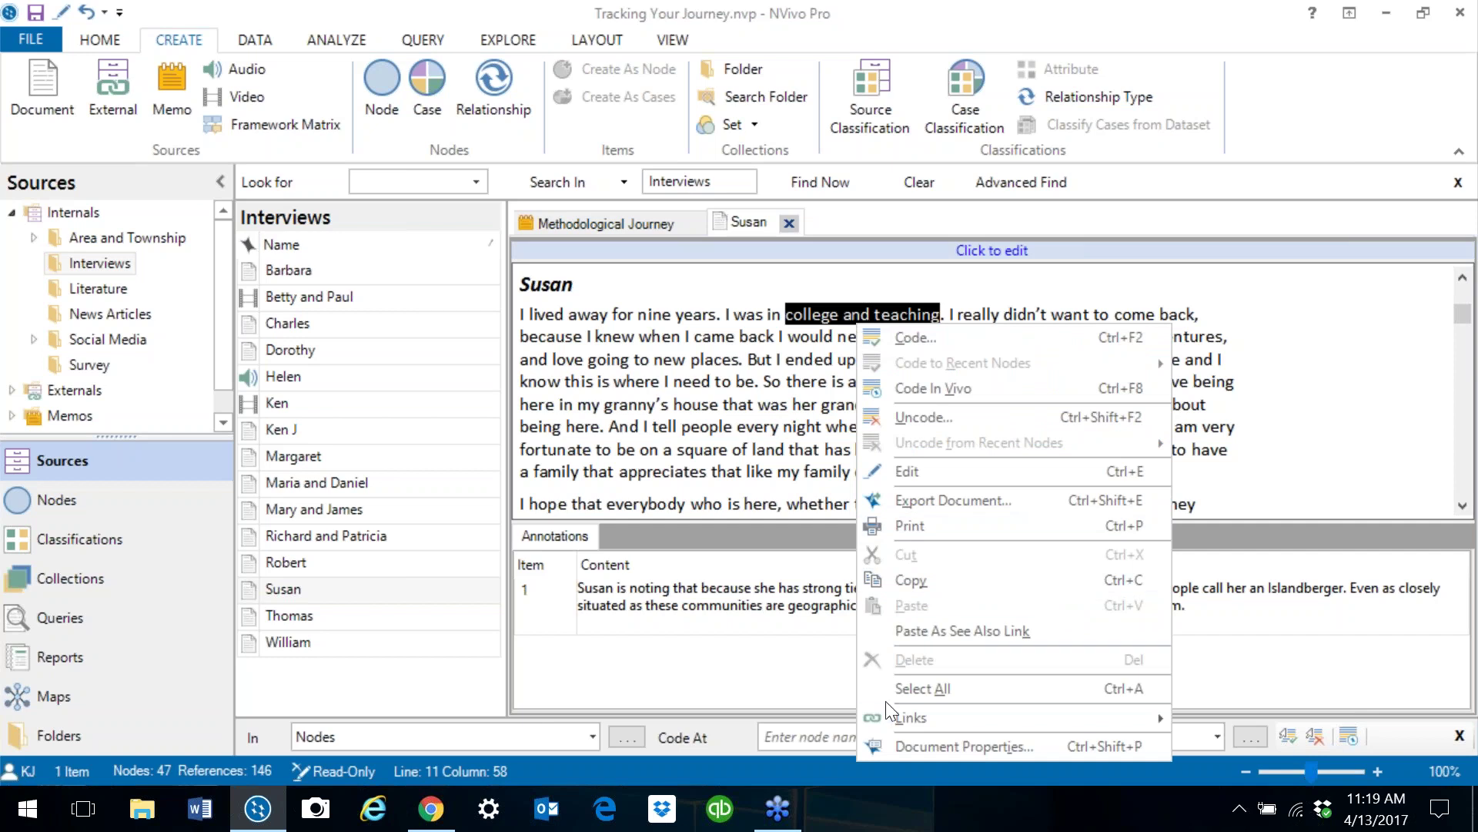
mouse_move(889, 716)
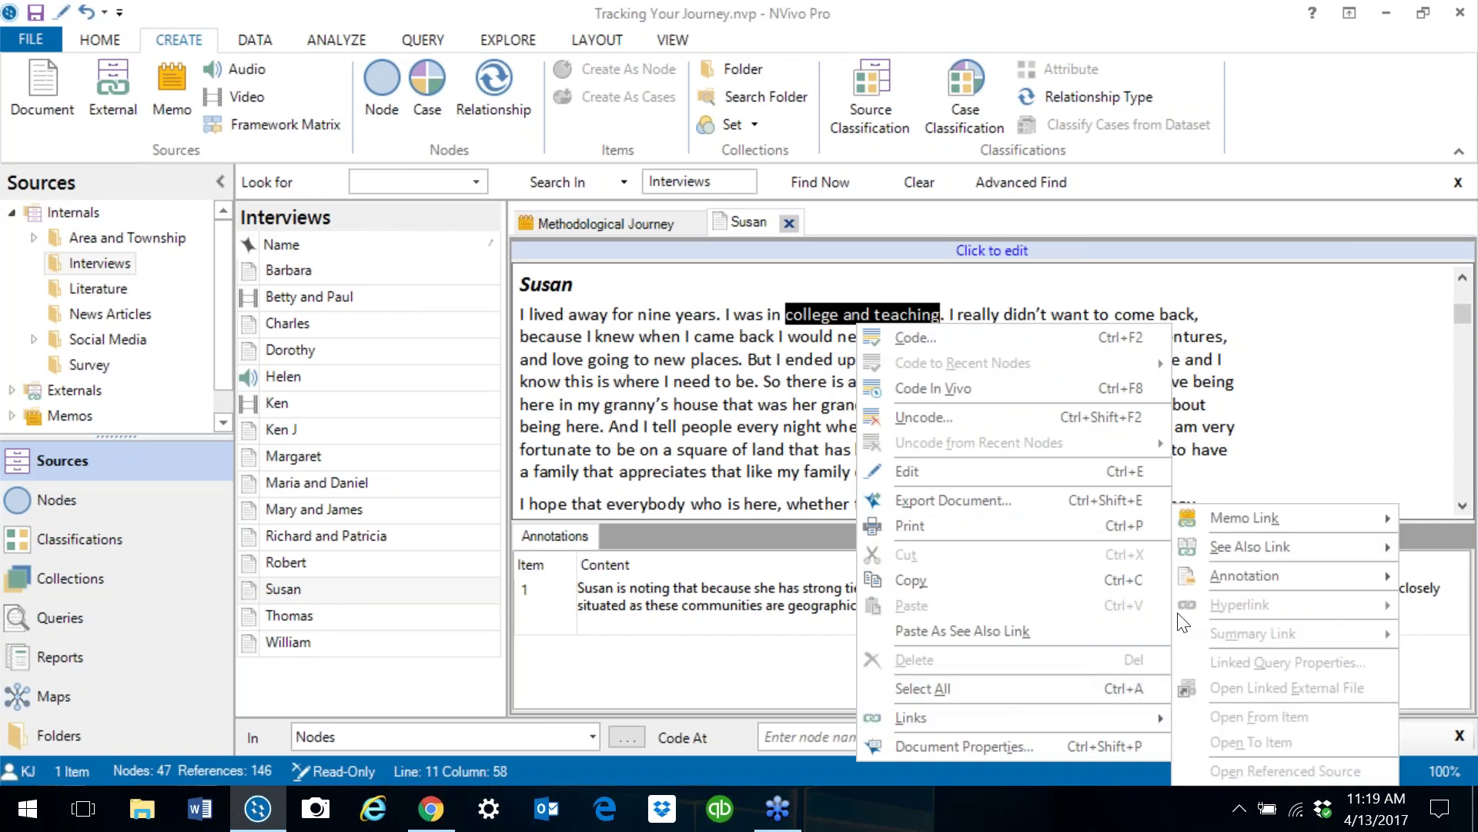
mouse_move(1068, 724)
mouse_move(1249, 575)
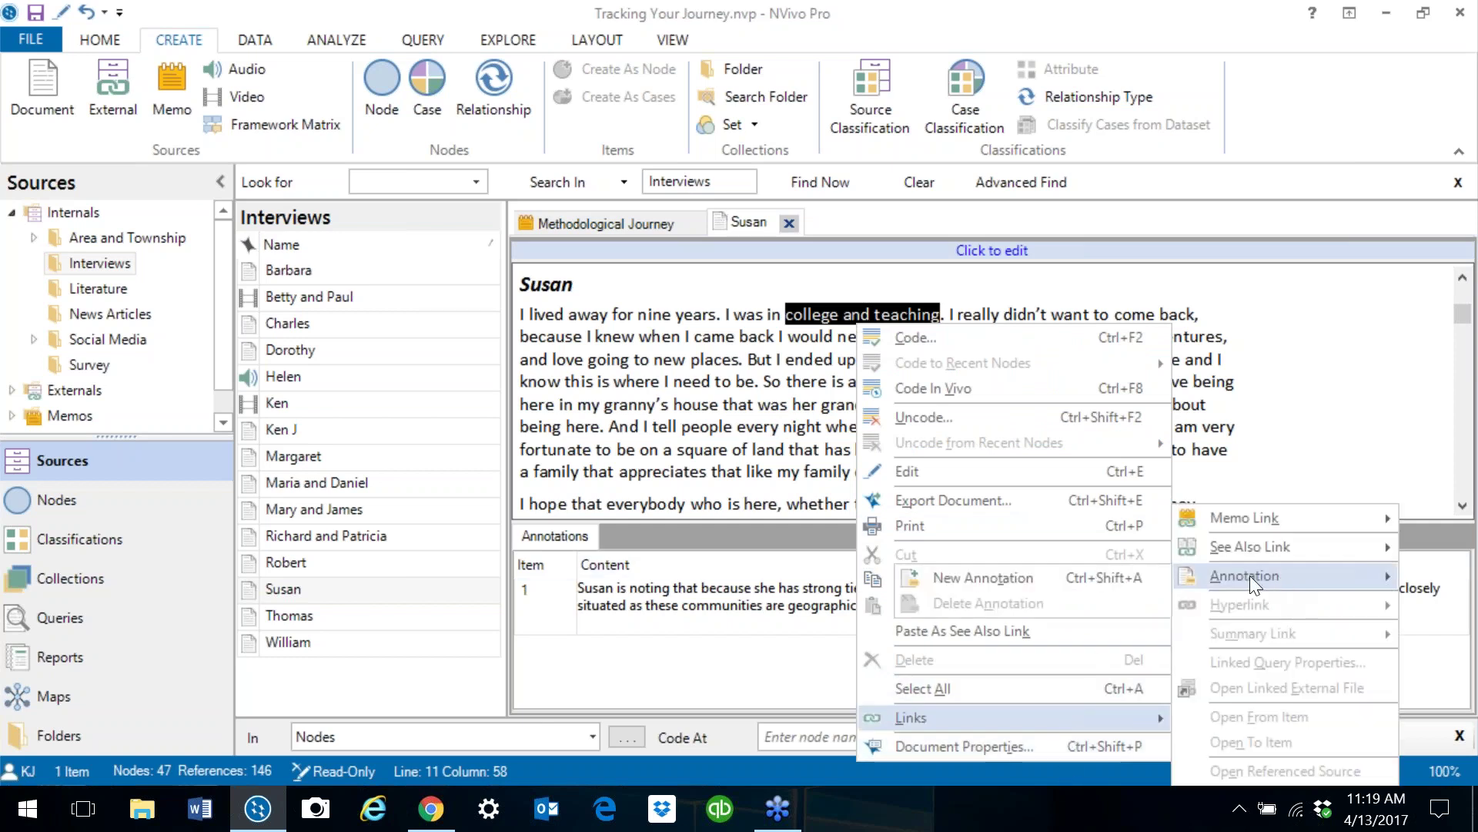
click(1112, 584)
text(Susan attended Baylor)
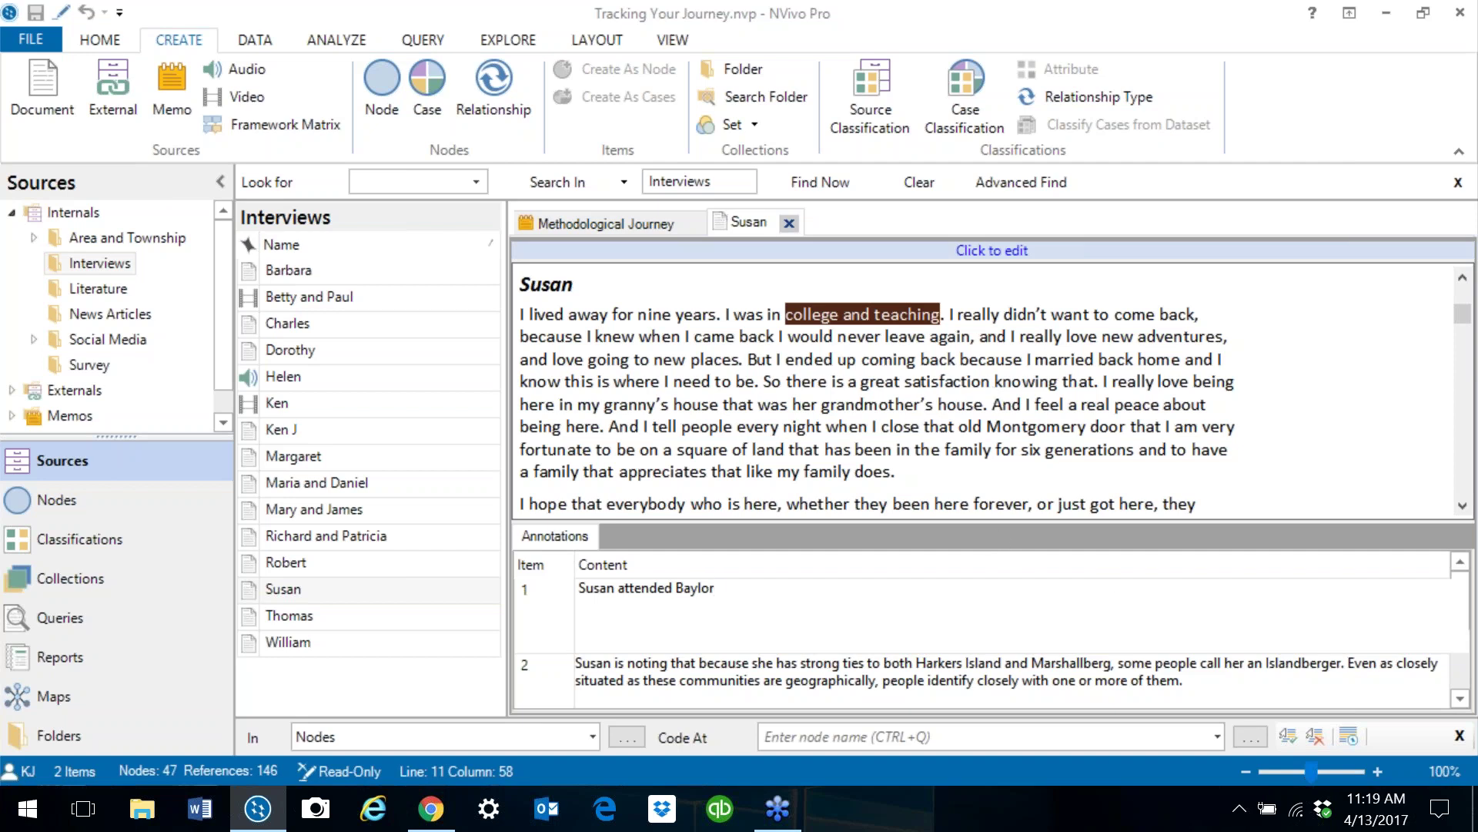
click(993, 383)
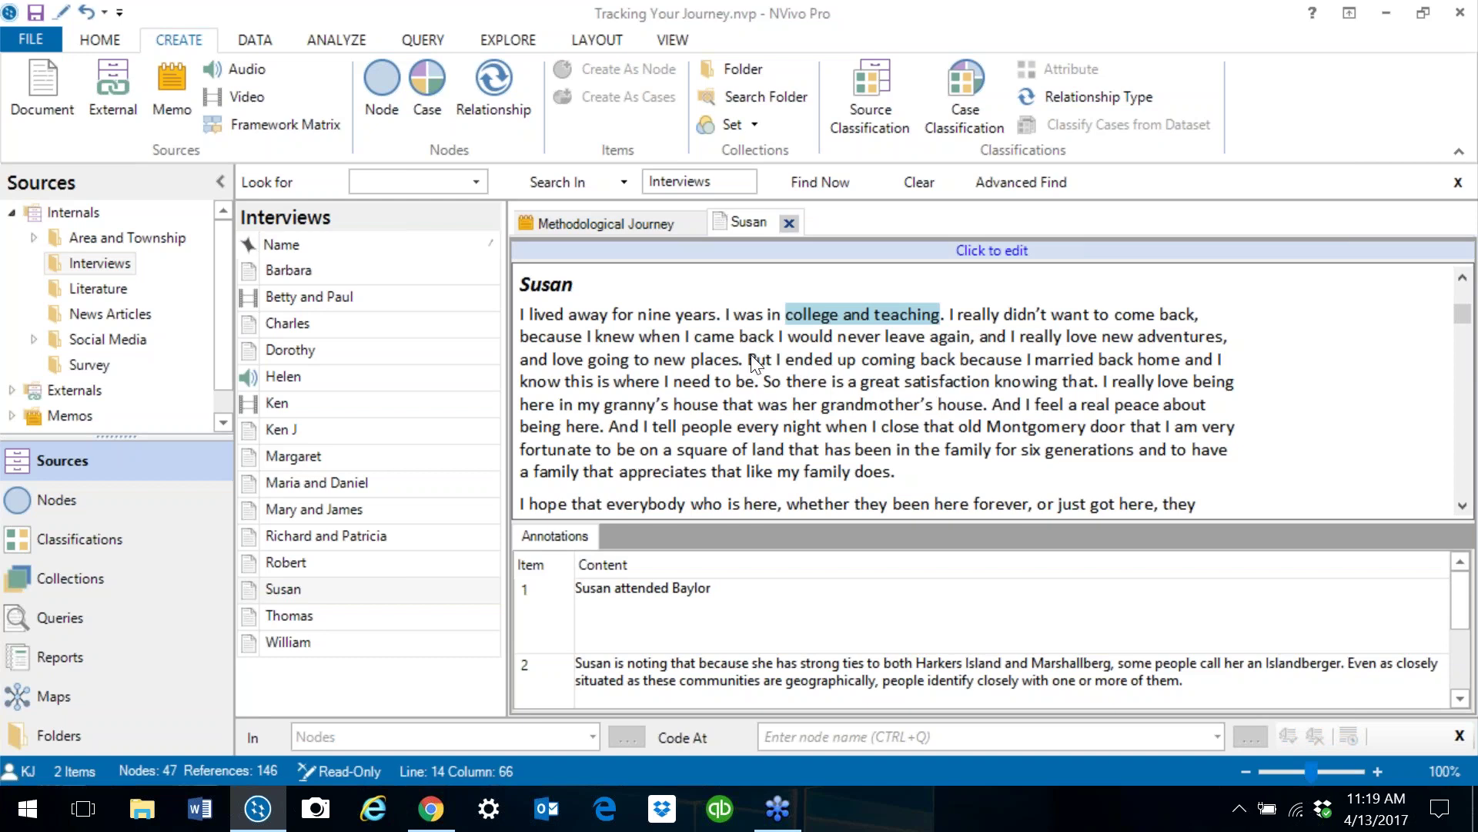
mouse_move(659, 600)
click(788, 225)
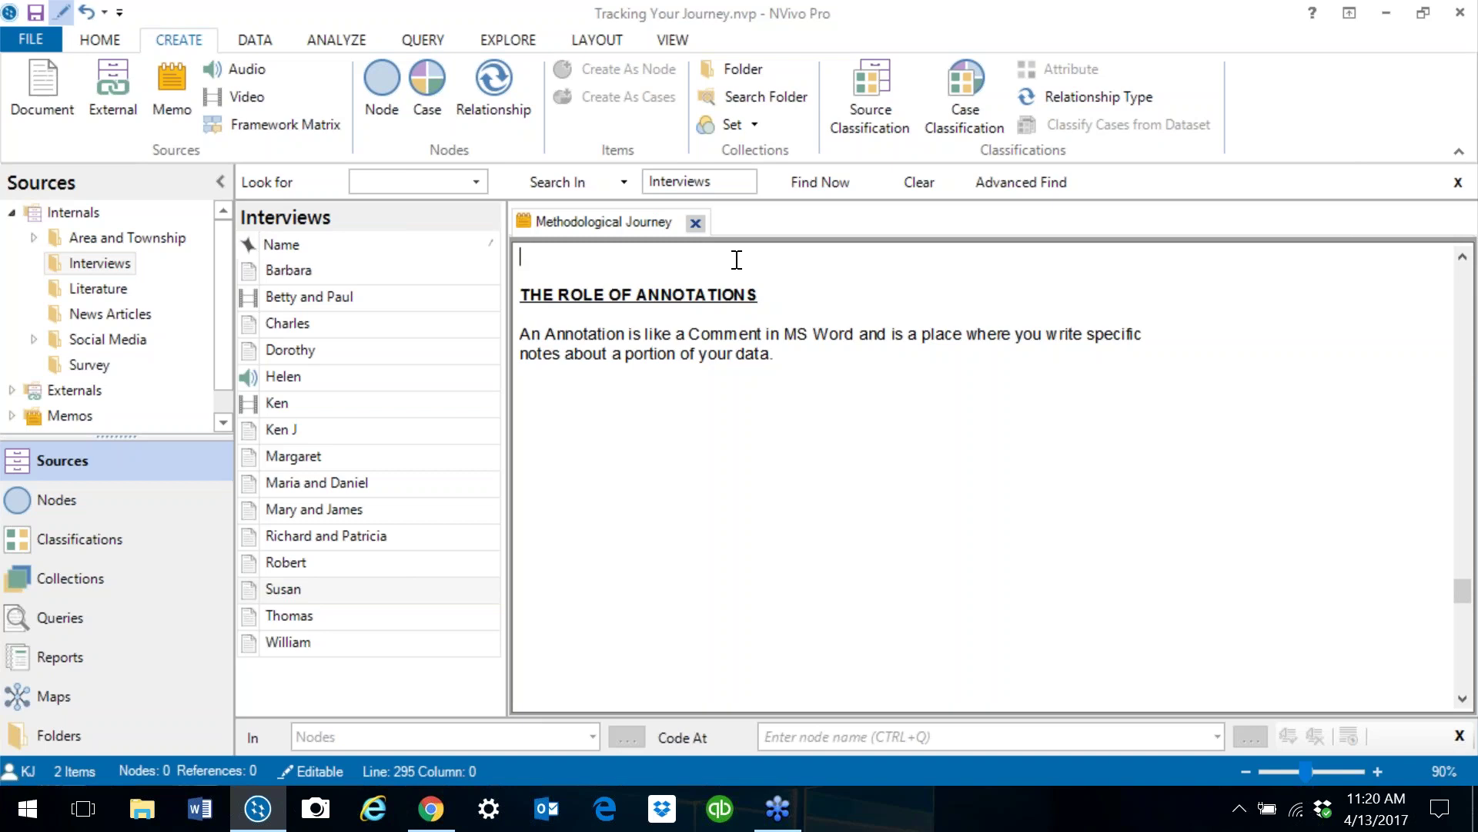
Step: Read the memo's project log section and check the event log option in the general project properties, leaving without changes
key(Page_Down)
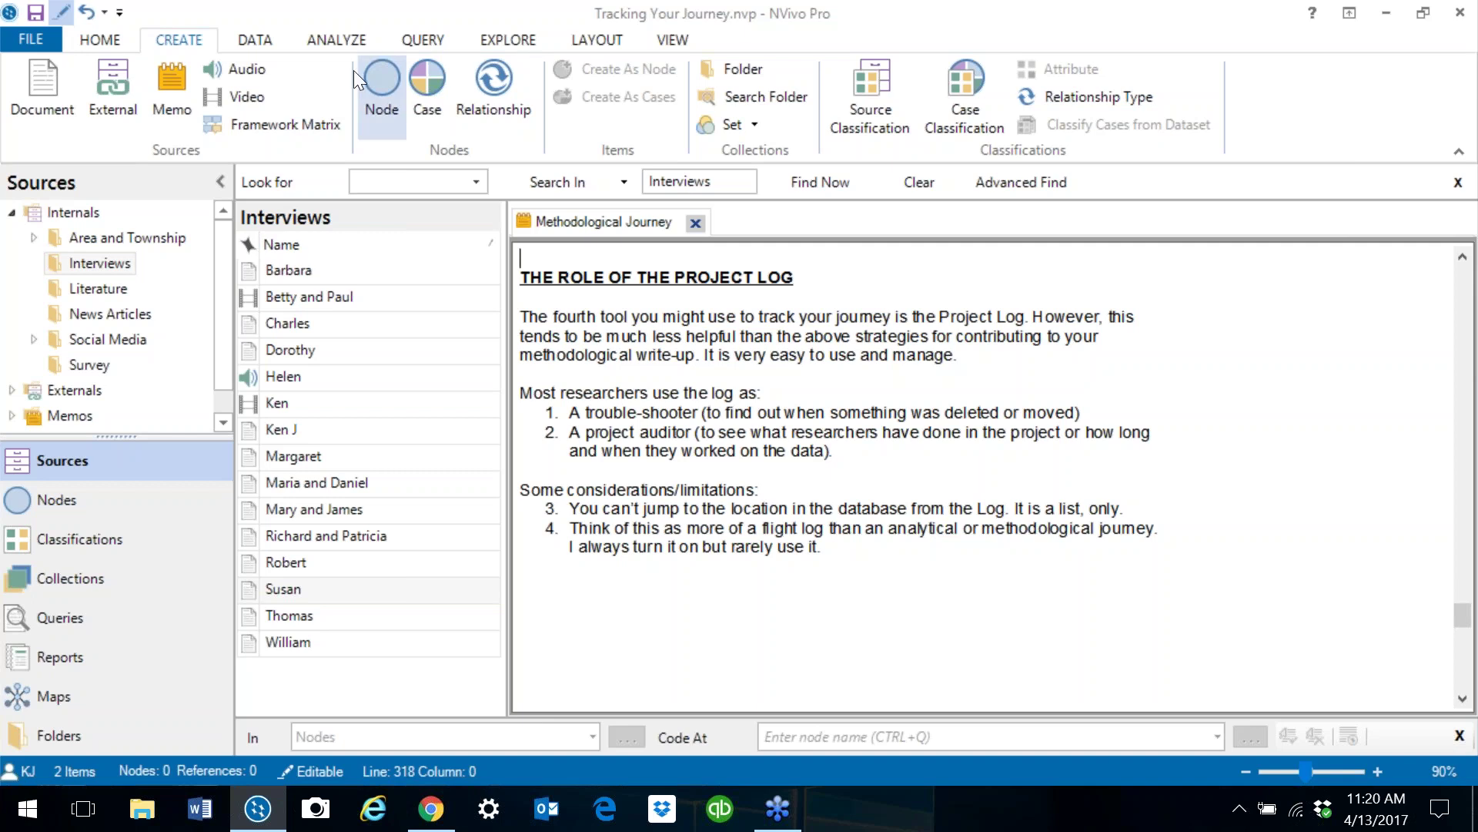
click(17, 35)
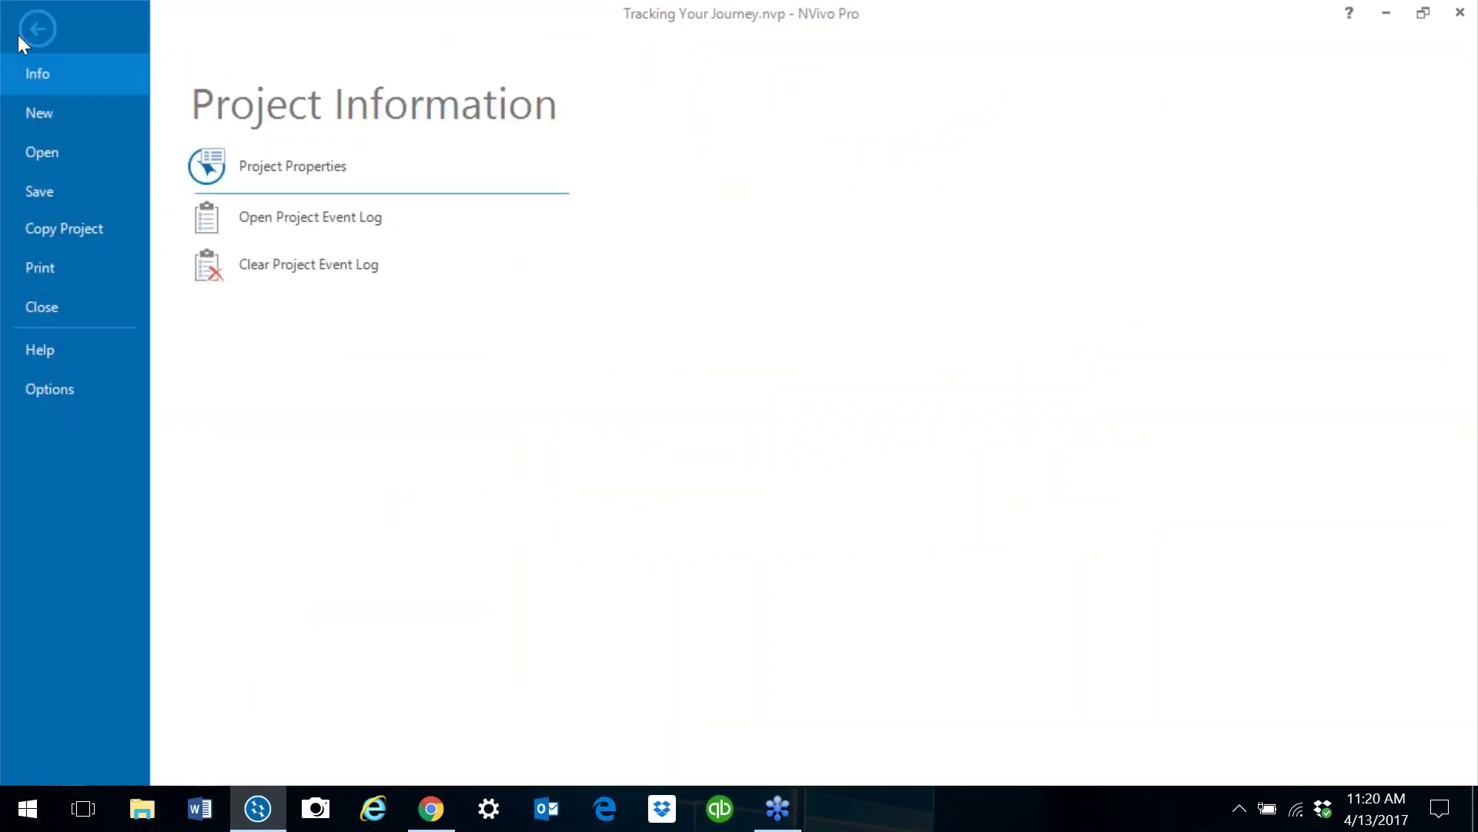
click(280, 168)
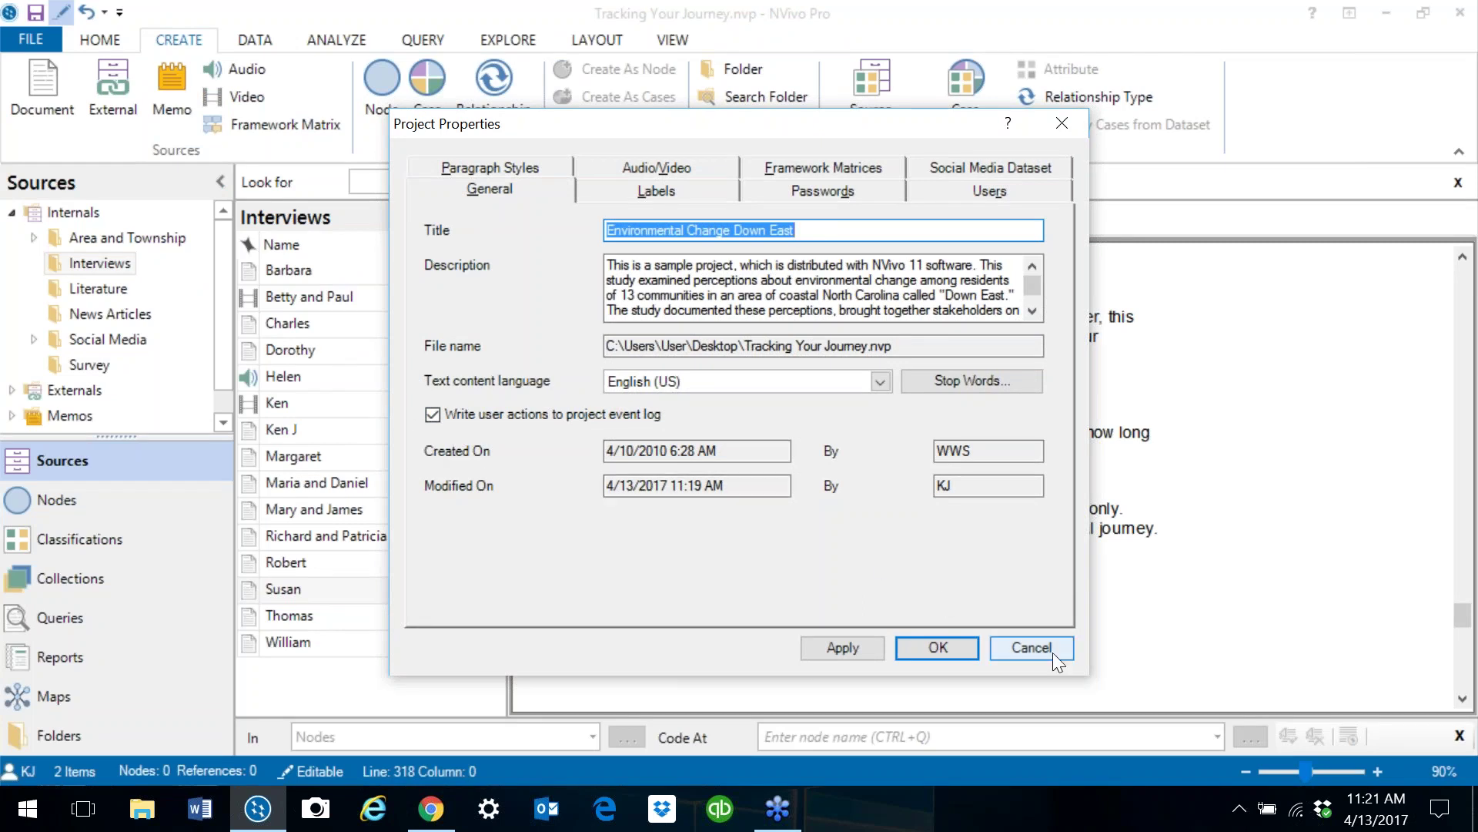
click(1032, 648)
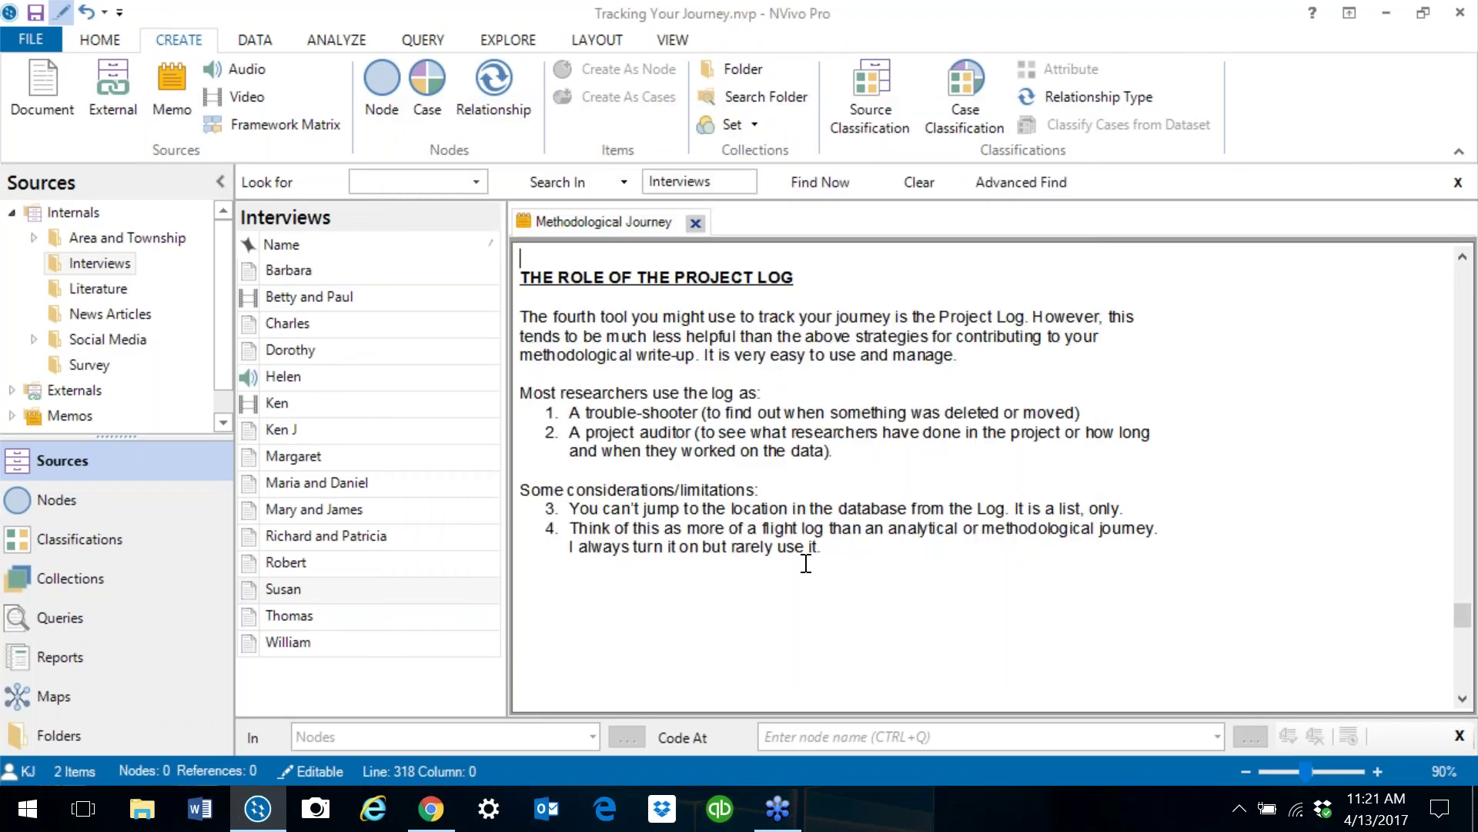
Step: Open the project event log, review the logged memo and annotation events, and close it
click(29, 39)
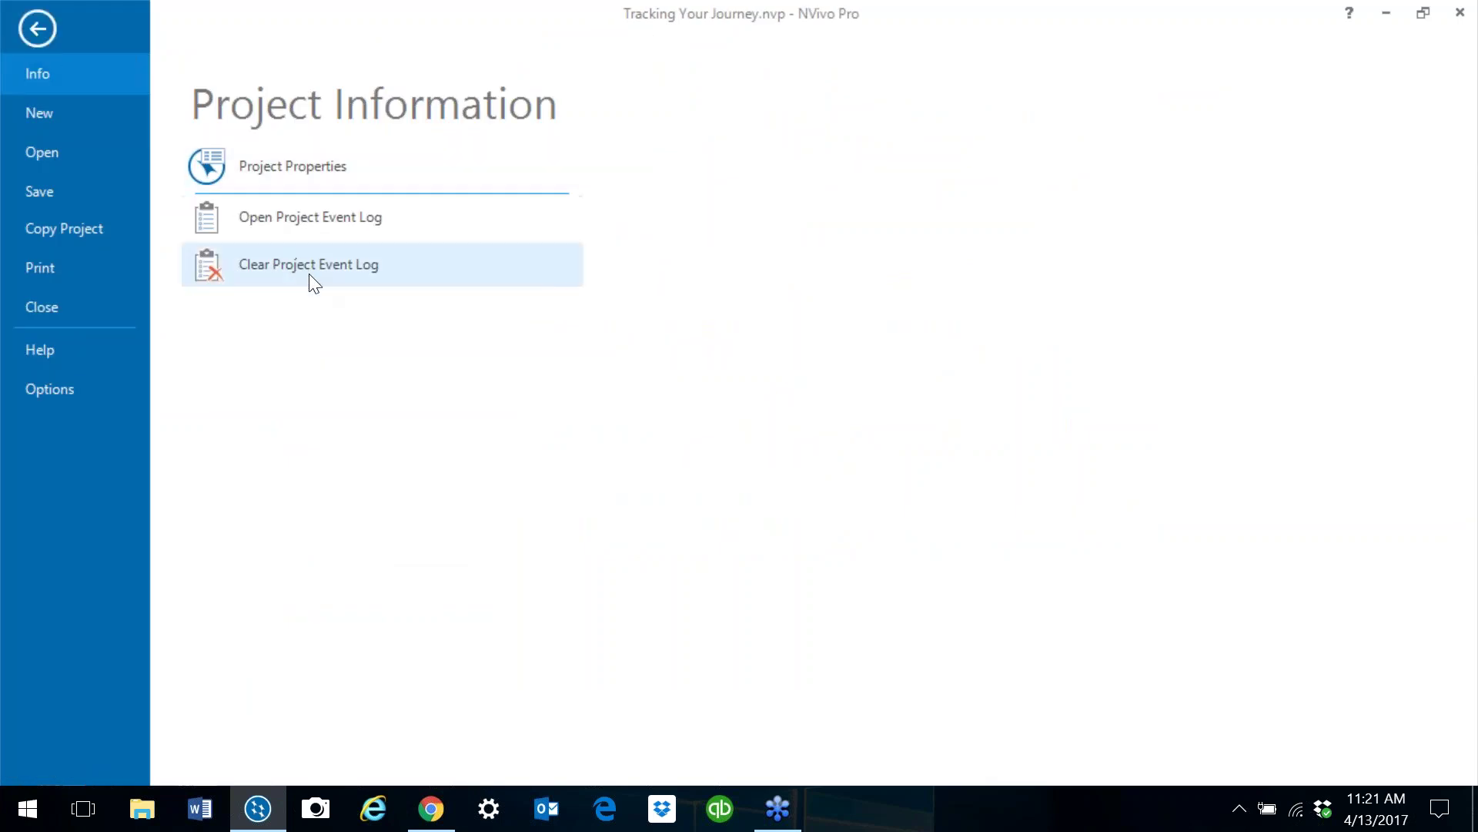
click(307, 219)
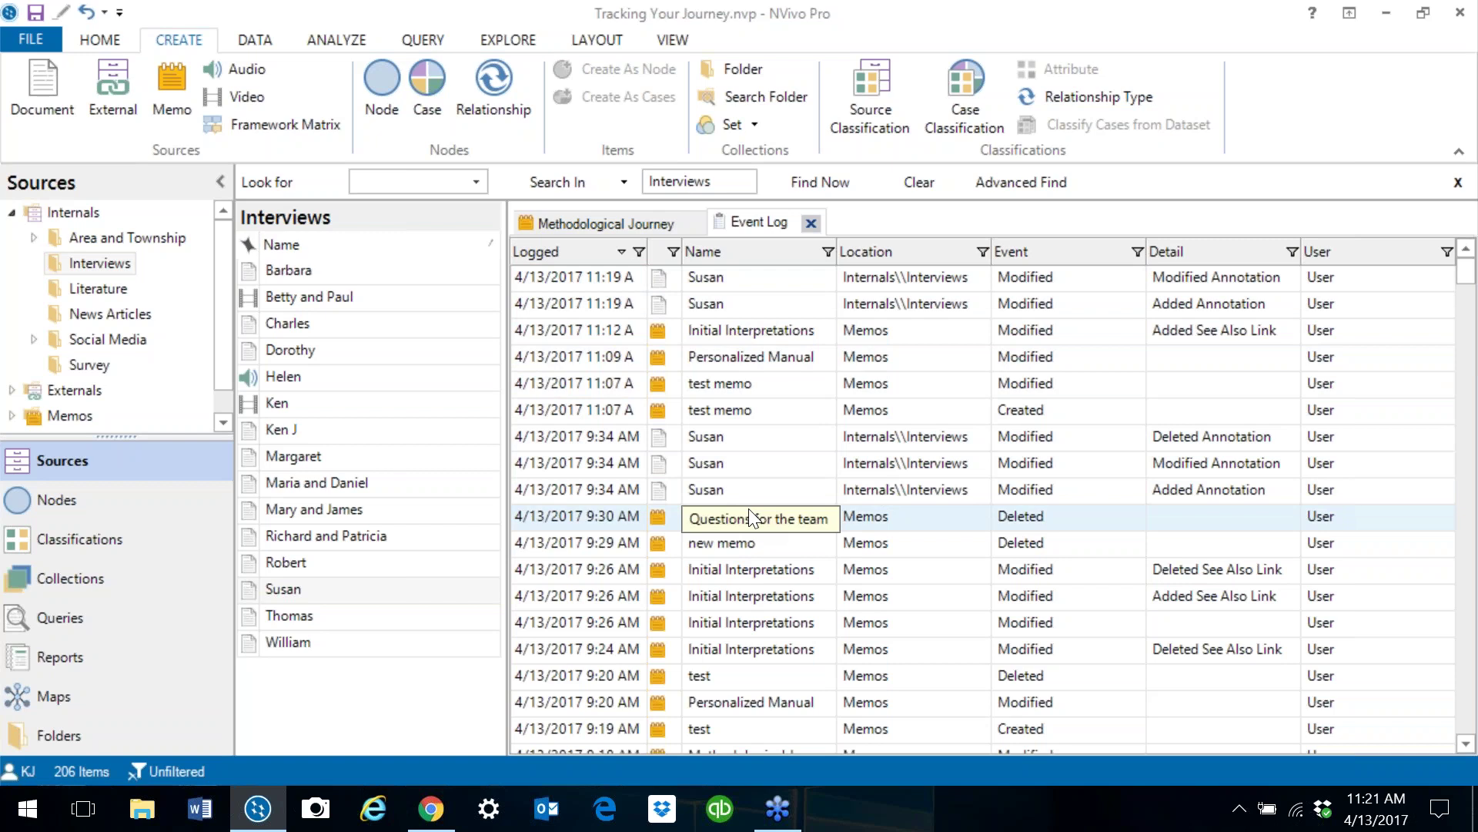
scroll(748, 509, down, 1)
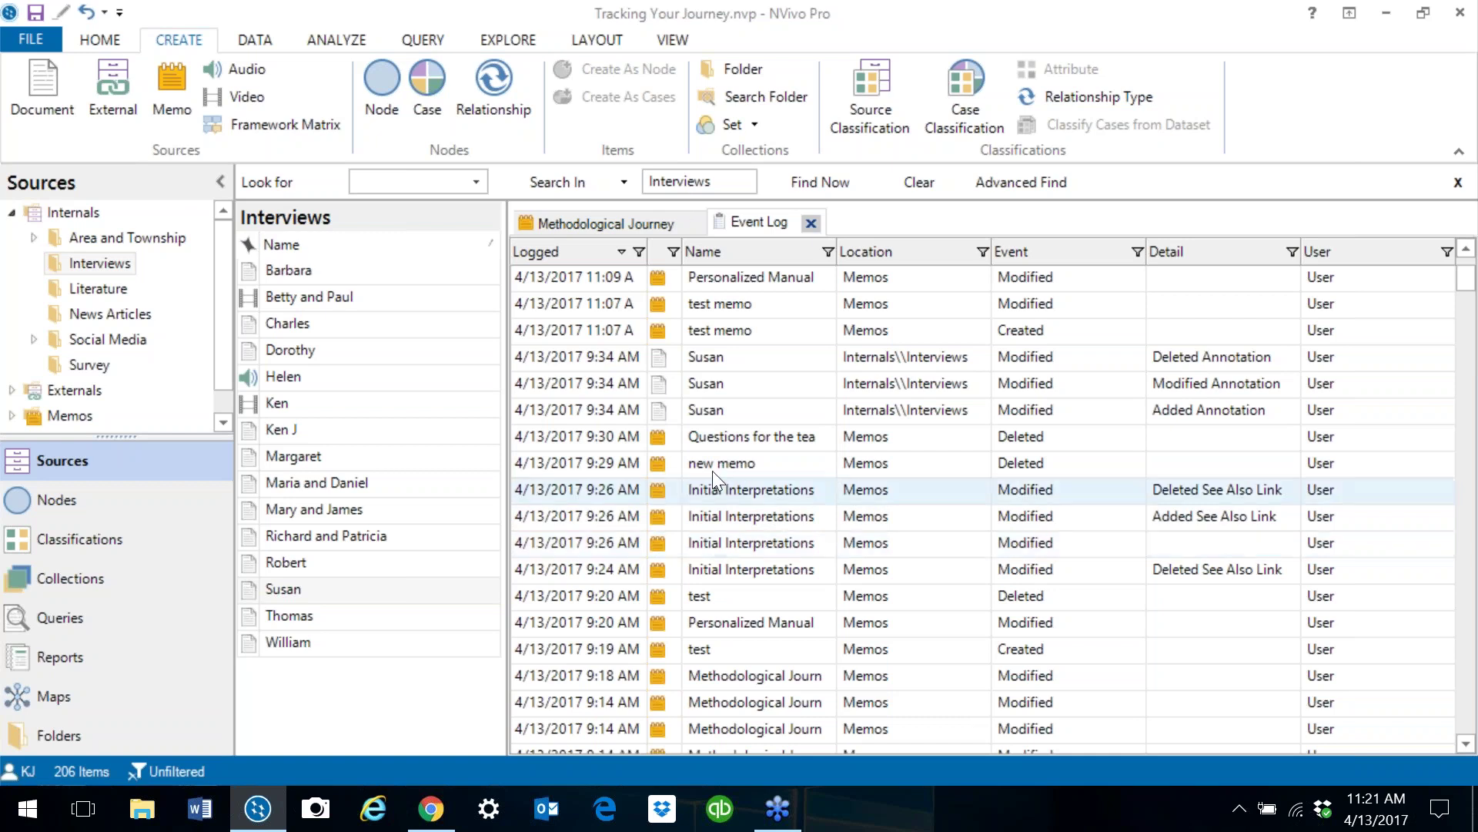
click(810, 225)
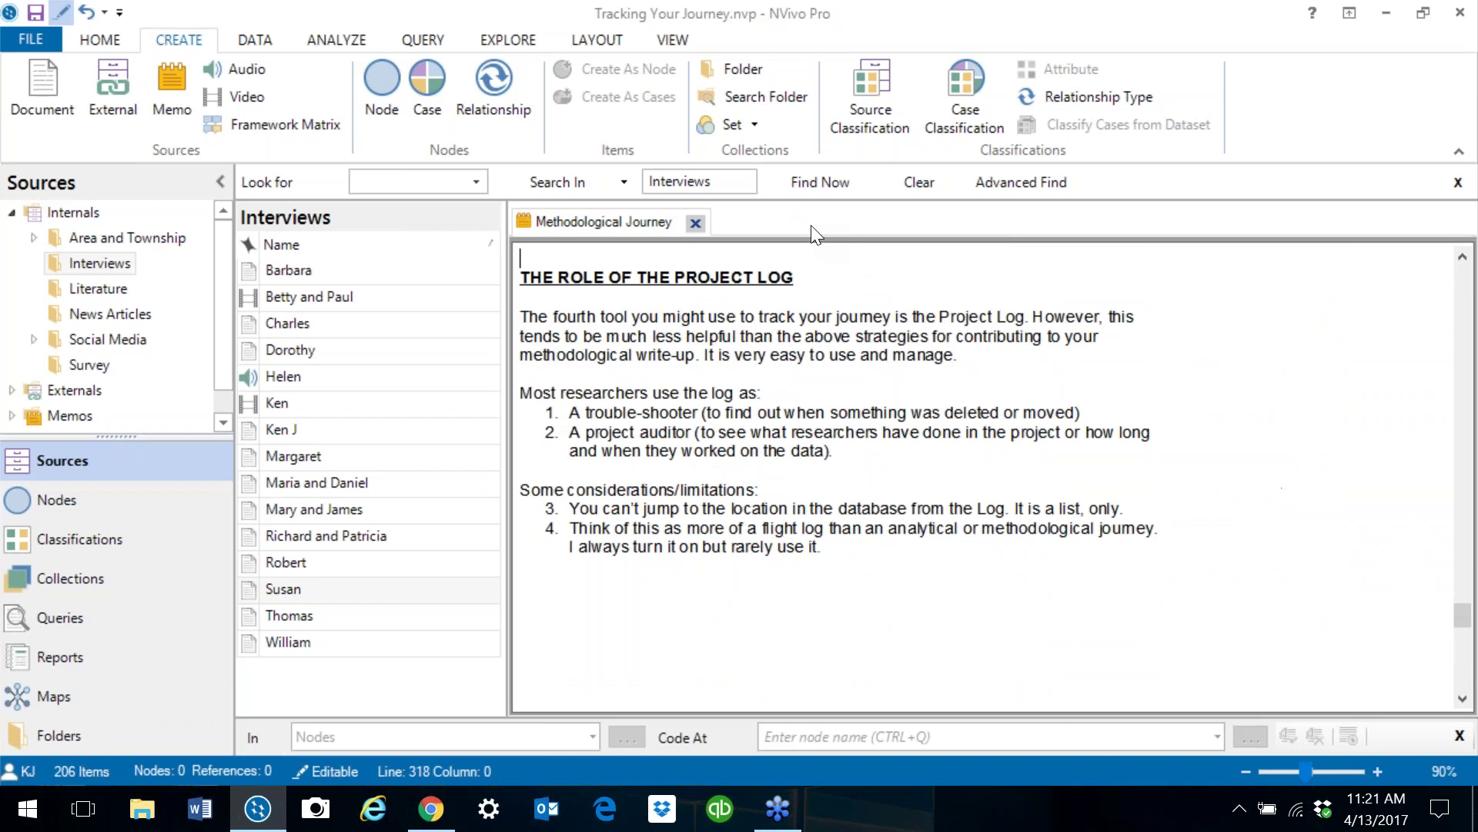
Step: Continue to the NVivo Maps section of the Methodological Journey memo and save the project
key(Page_Down)
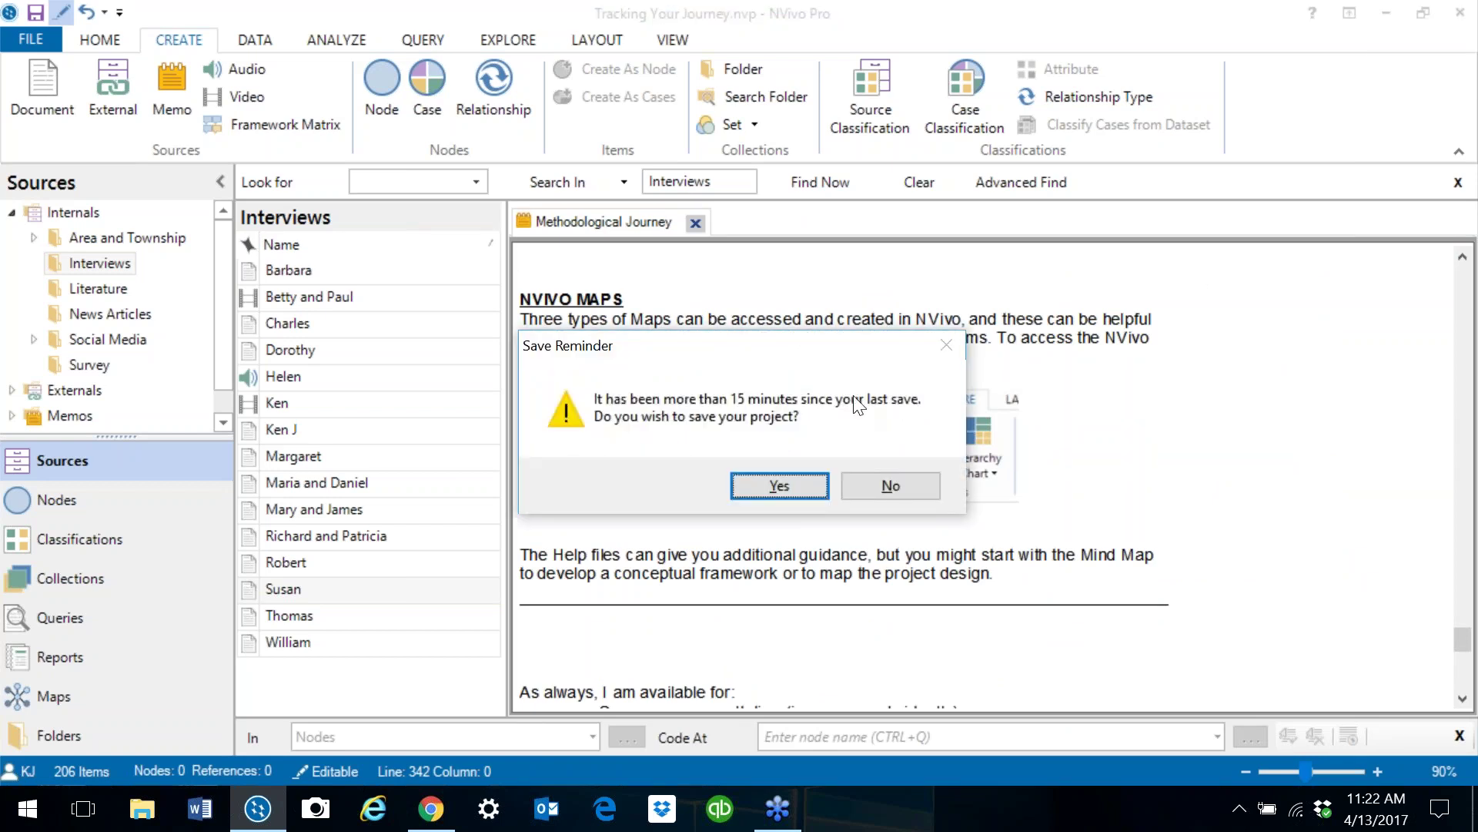
click(779, 489)
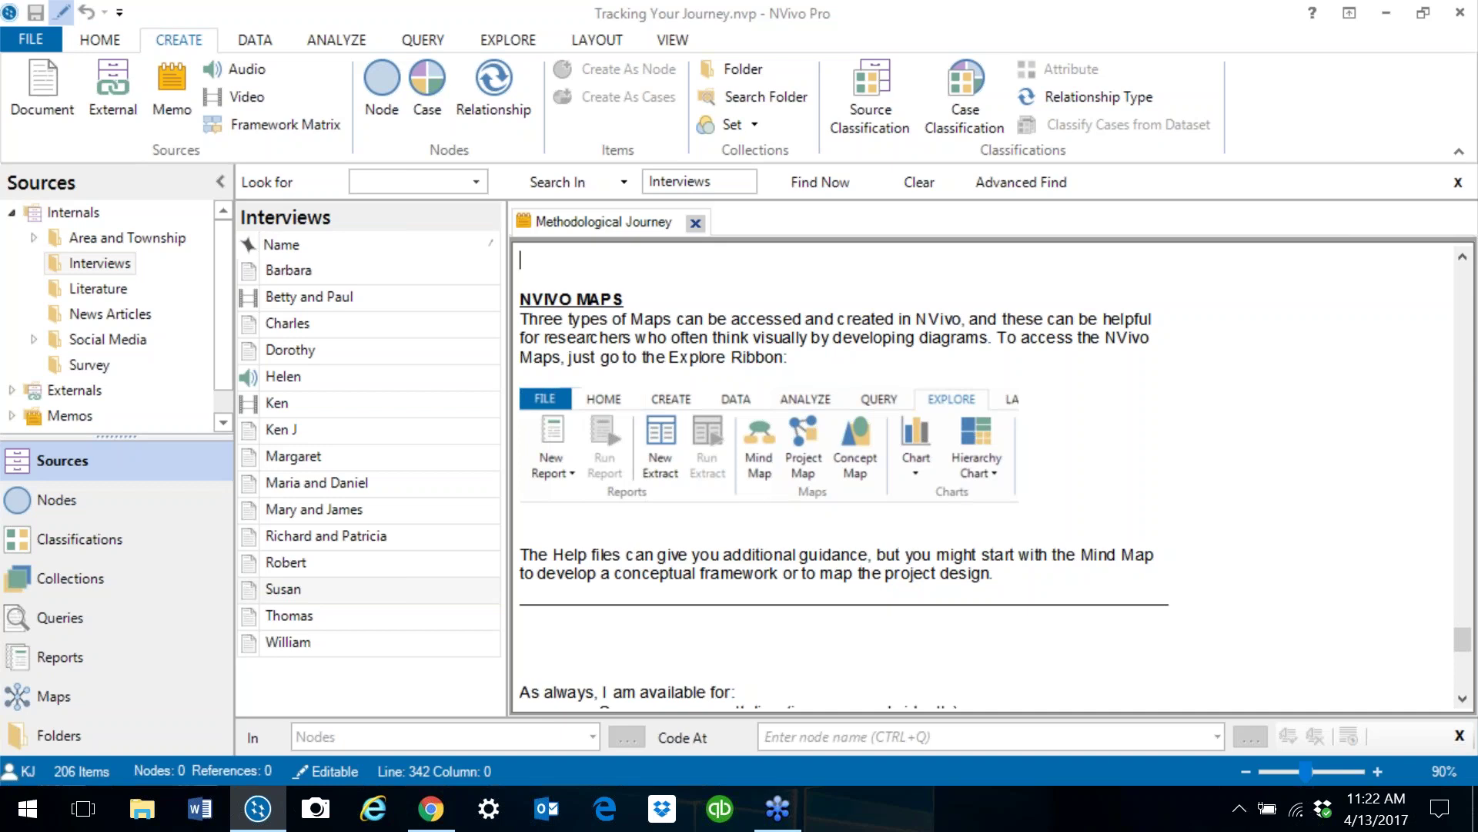
Step: Show the Mind Map, Project Map and Concept Map commands and read the memo down to the author's contact details
click(505, 45)
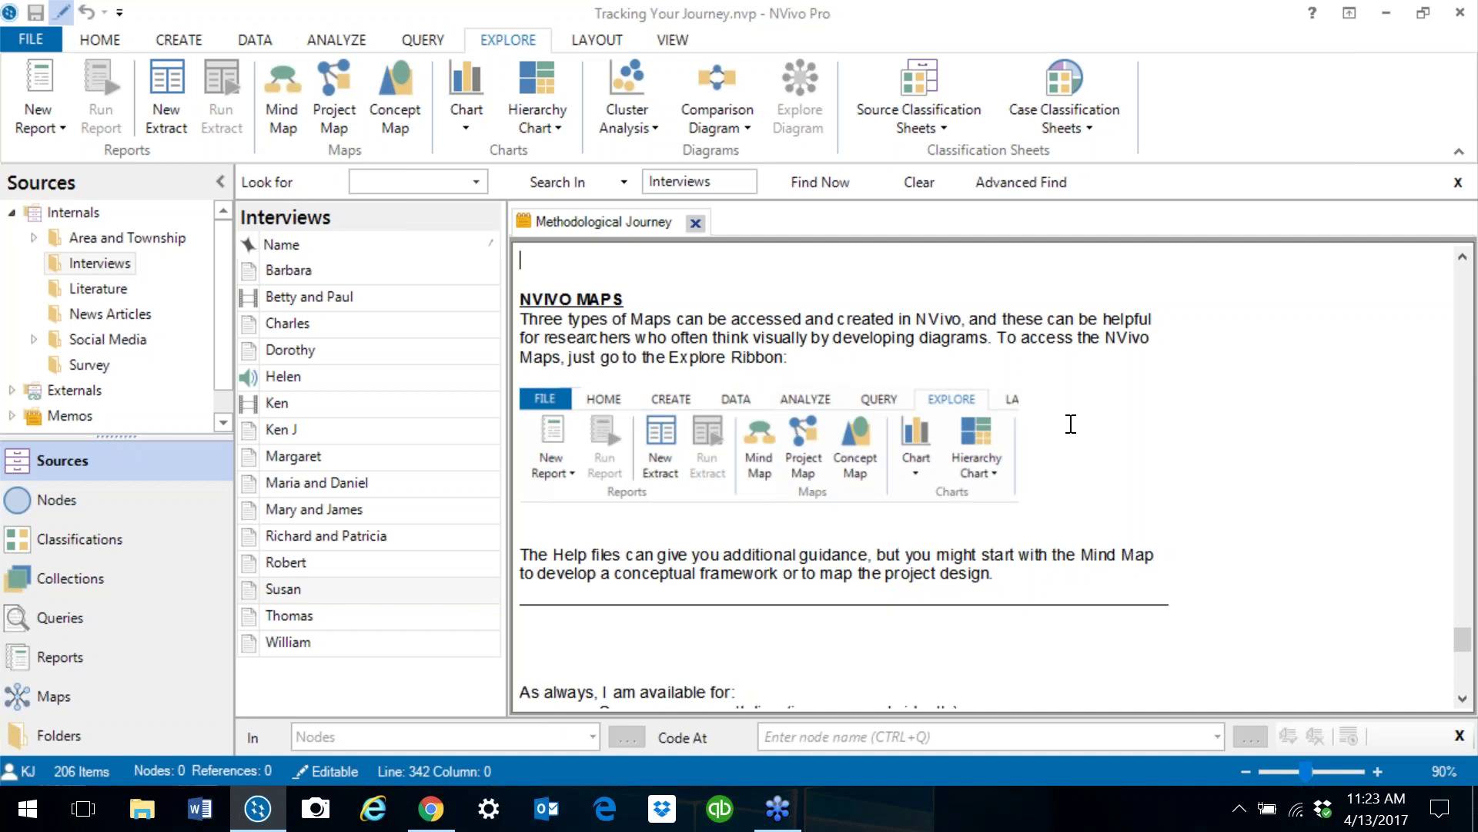
scroll(1140, 483, down, 1)
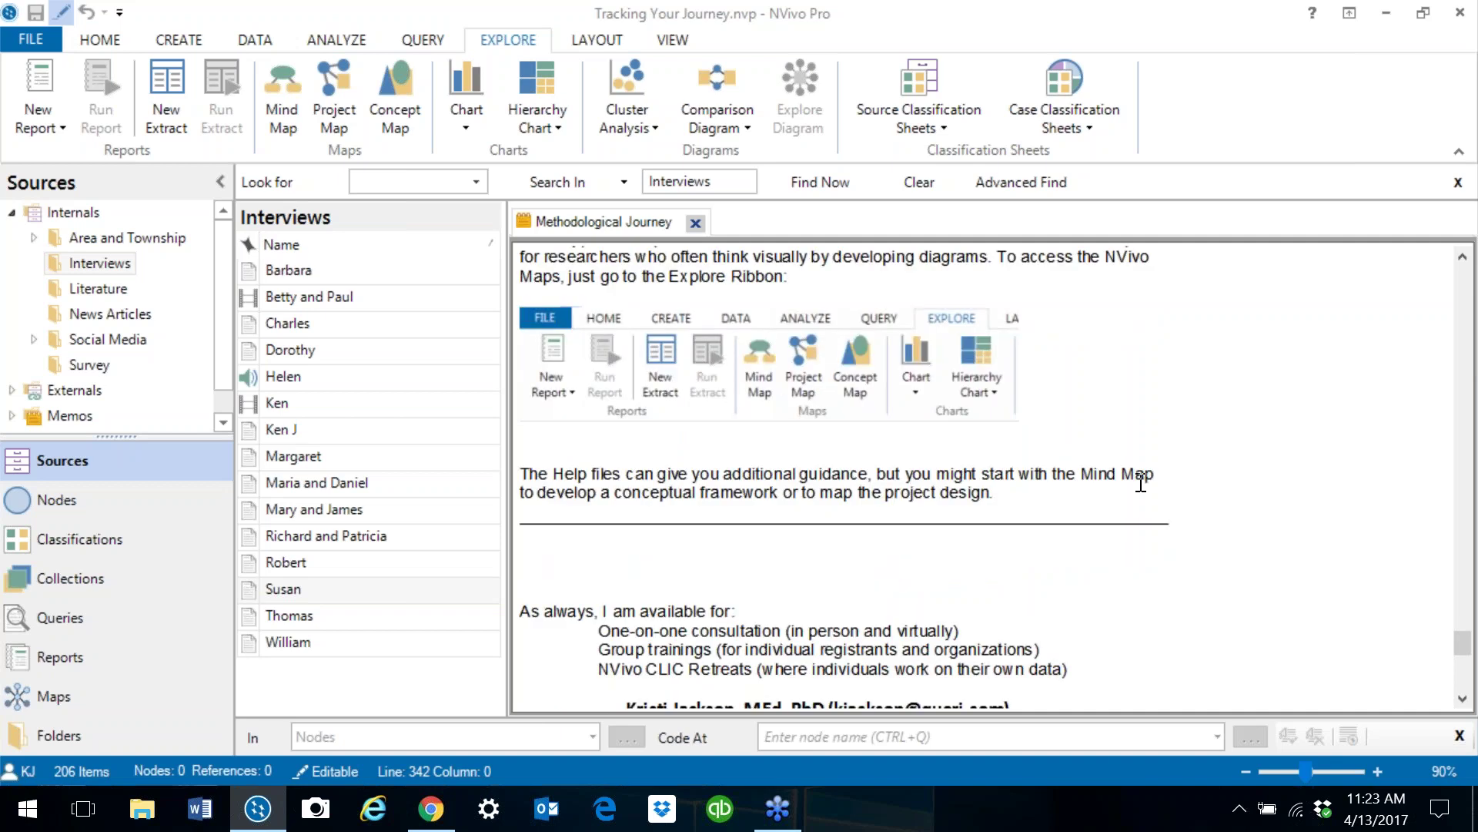
scroll(1141, 482, down, 3)
scroll(1140, 483, down, 1)
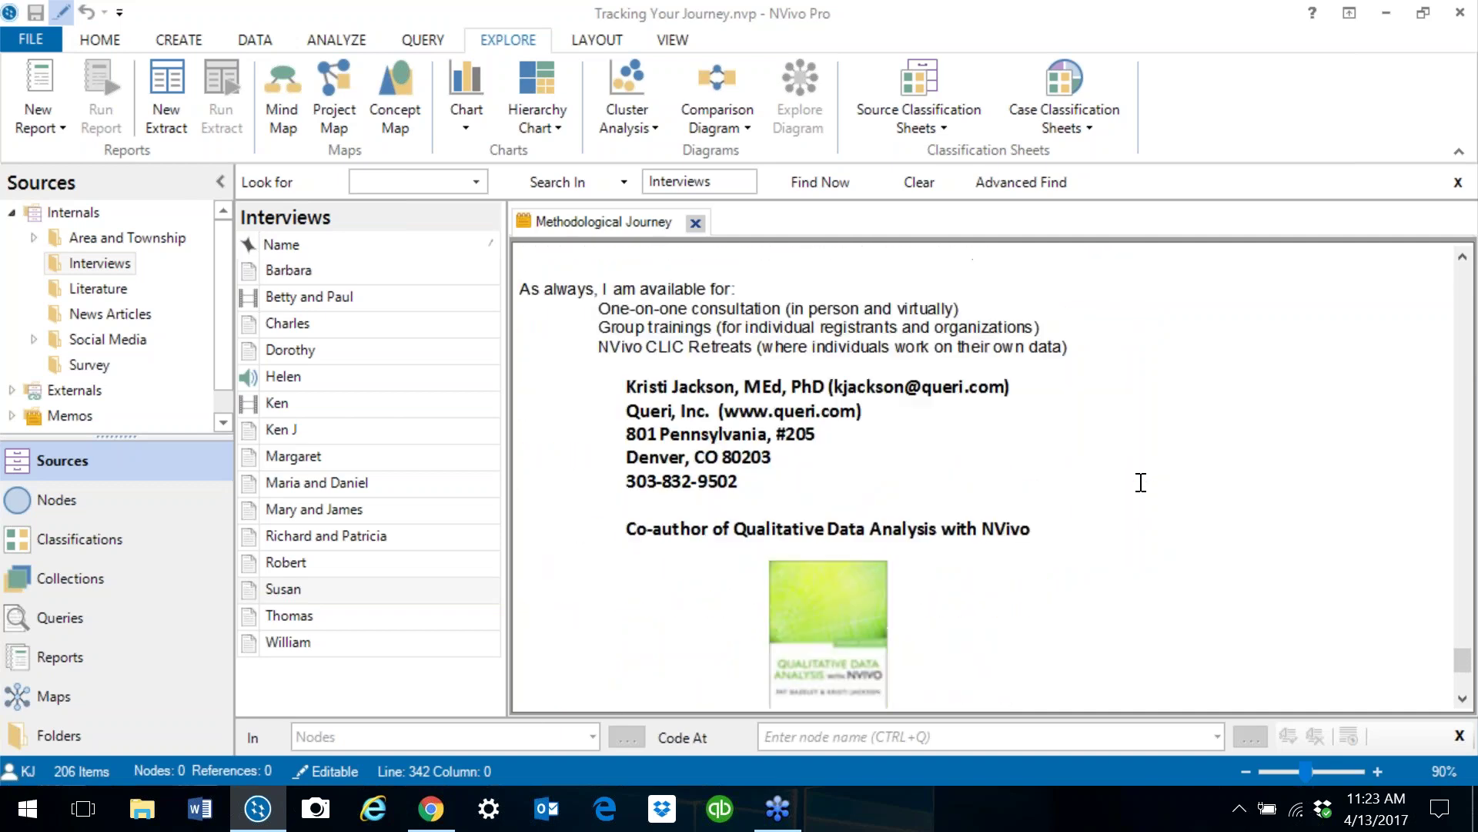